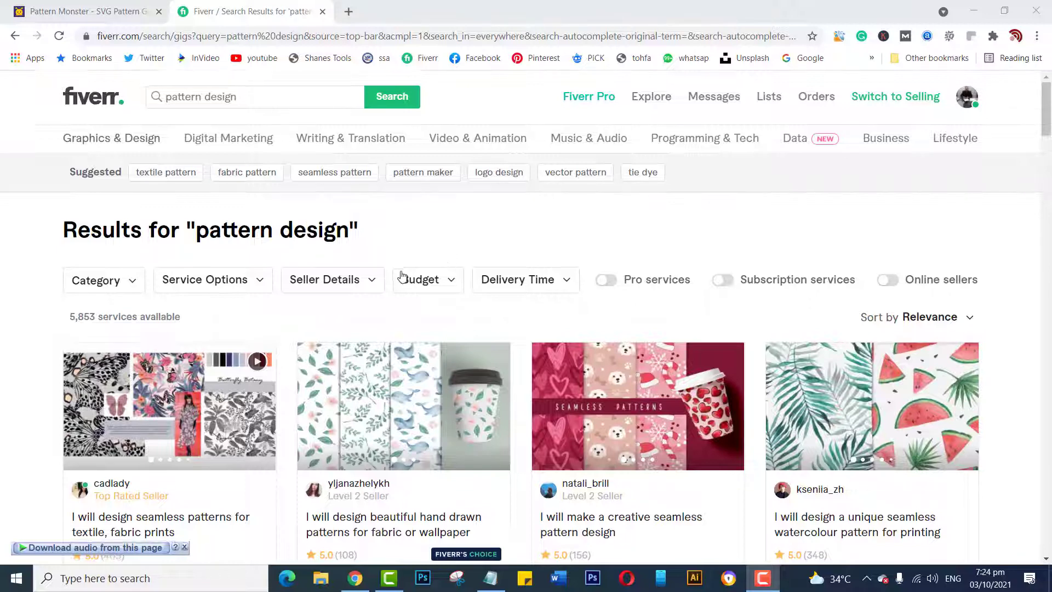
- Look through the Fiverr "pattern design" search results, examining the gigs' sample designs, ratings and starting prices
scroll(399, 272, "down", 6)
scroll(400, 274, "down", 9)
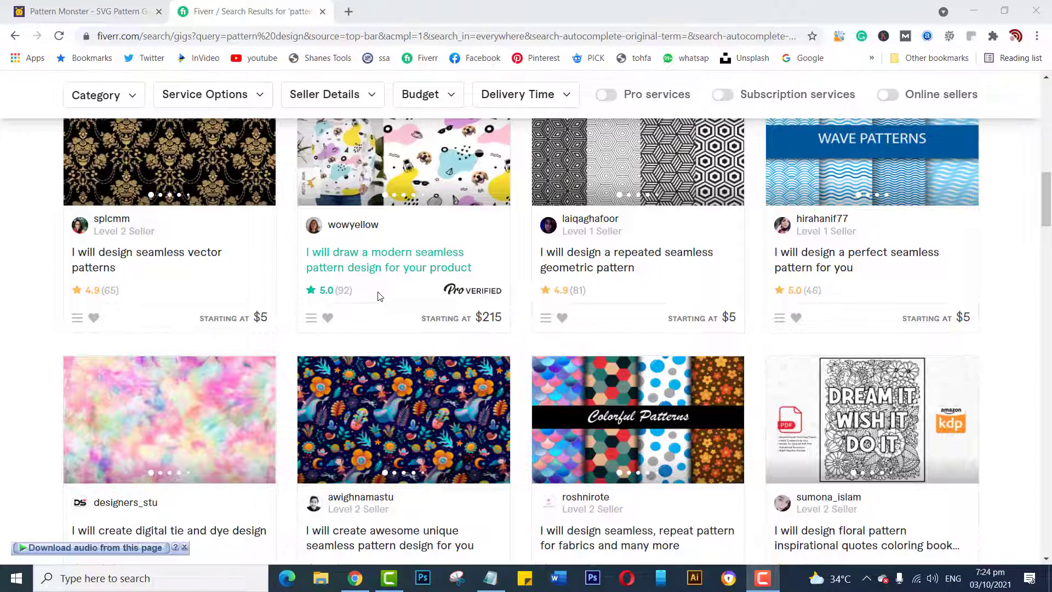
scroll(380, 296, "down", 10)
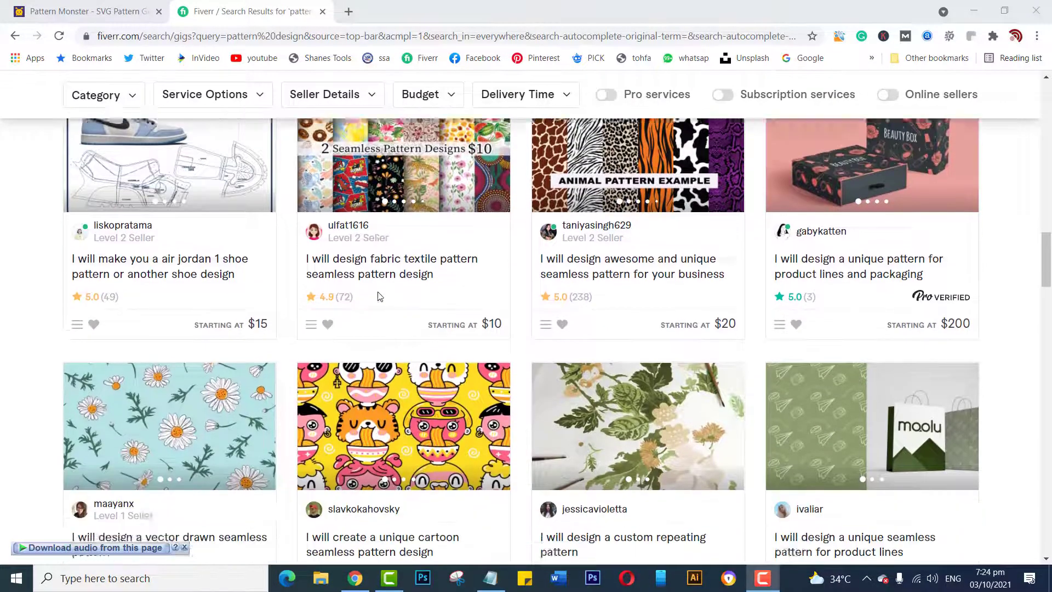
scroll(378, 292, "down", 6)
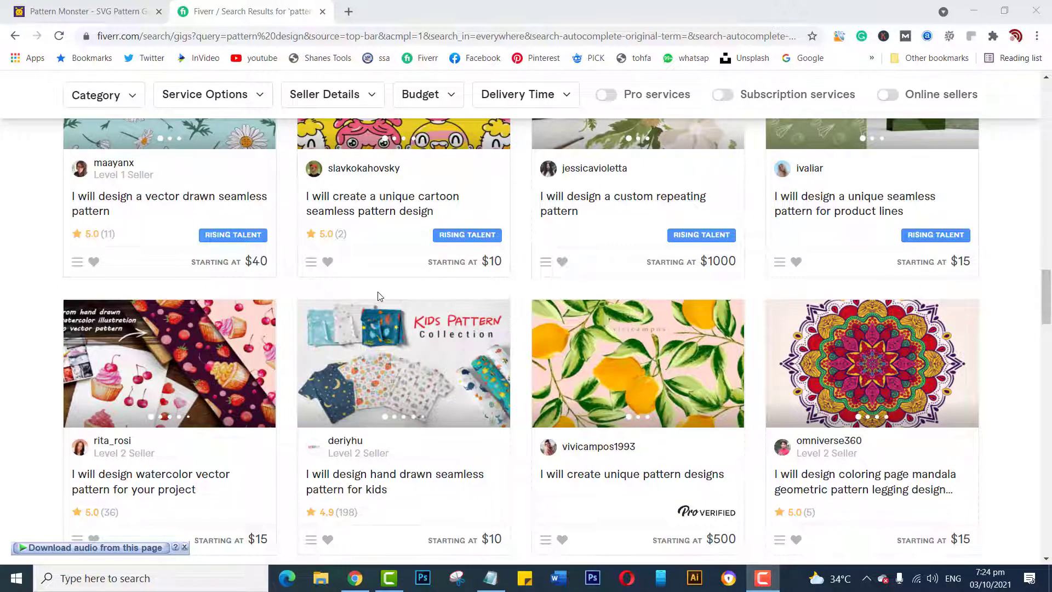
scroll(378, 296, "down", 4)
scroll(378, 296, "down", 5)
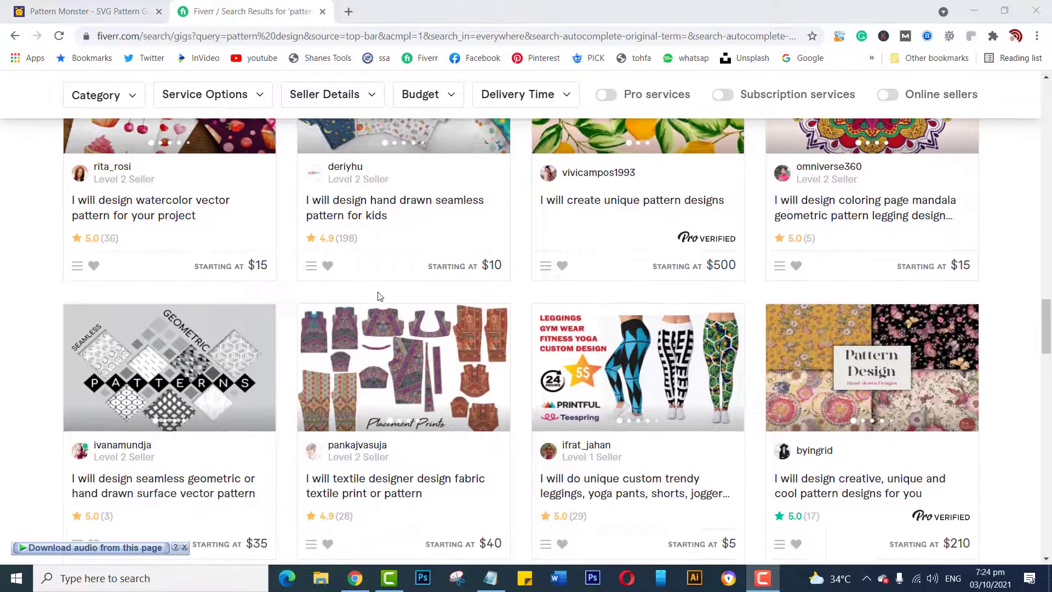
scroll(381, 296, "down", 5)
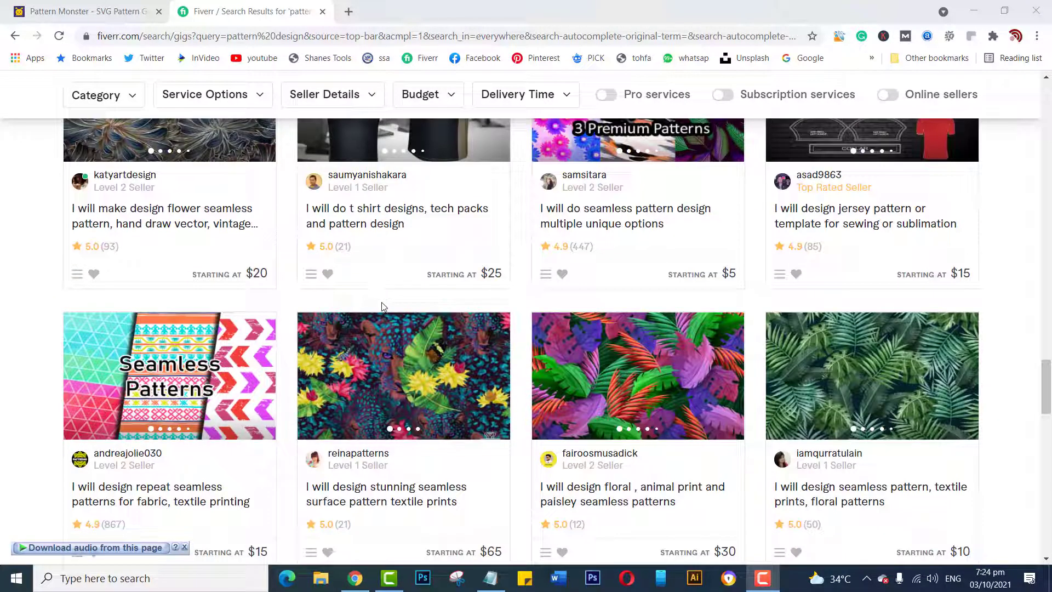
scroll(382, 306, "down", 3)
scroll(382, 306, "down", 6)
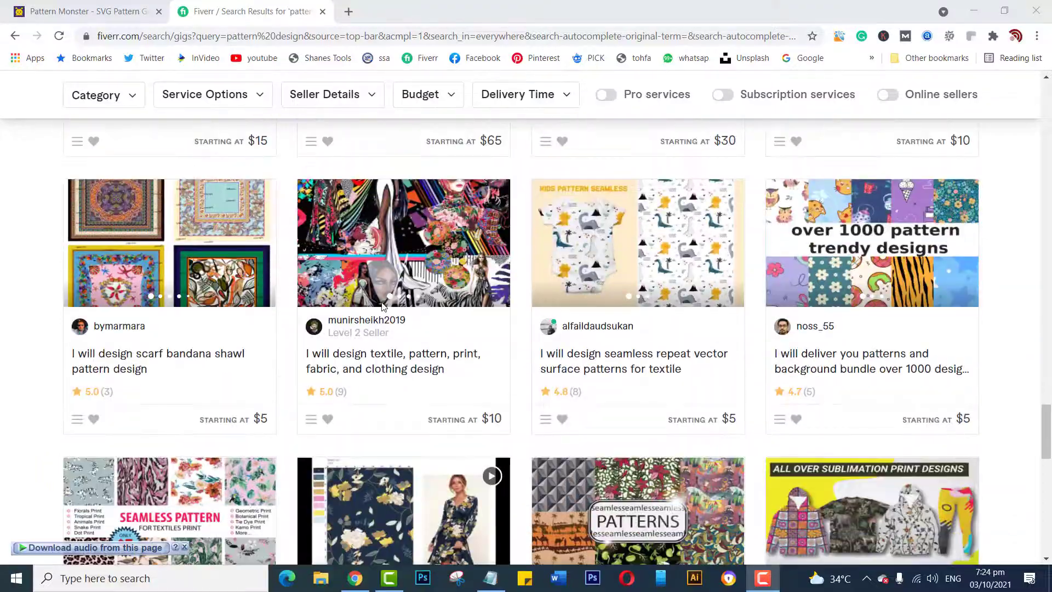
scroll(381, 302, "up", 20)
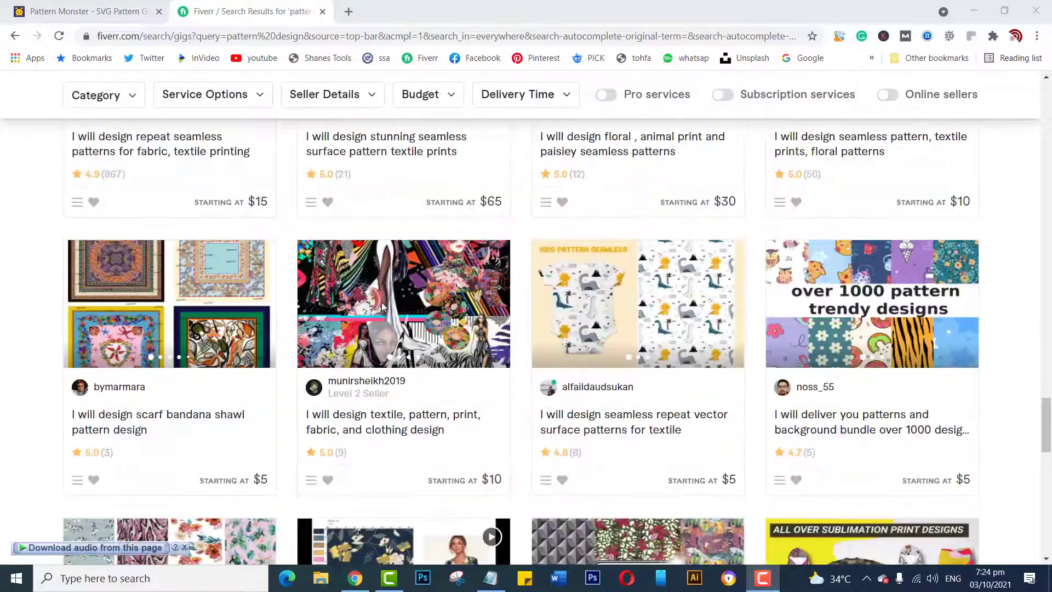
scroll(382, 302, "up", 11)
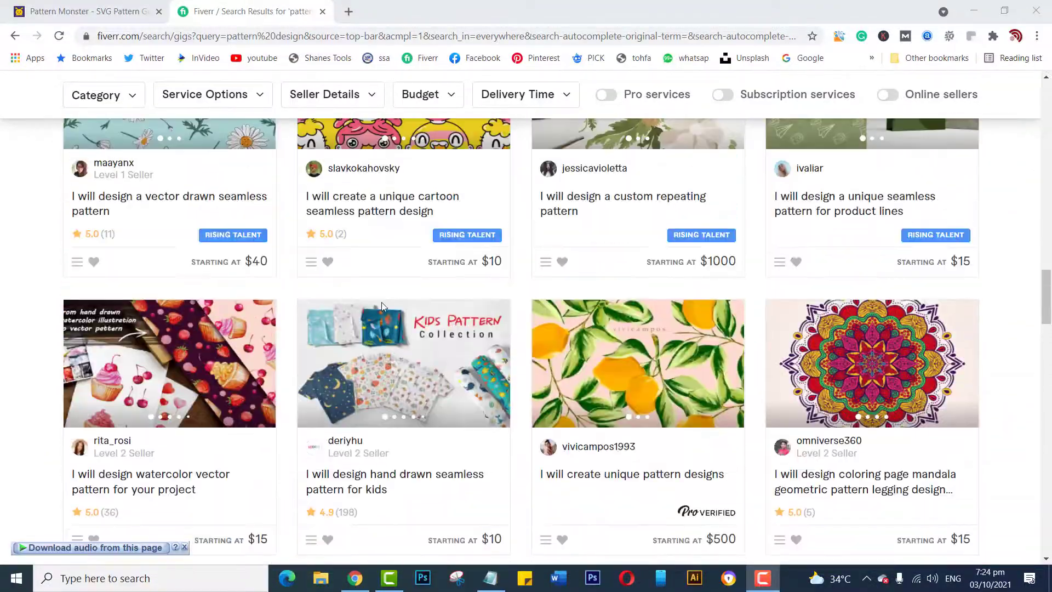
scroll(377, 306, "up", 5)
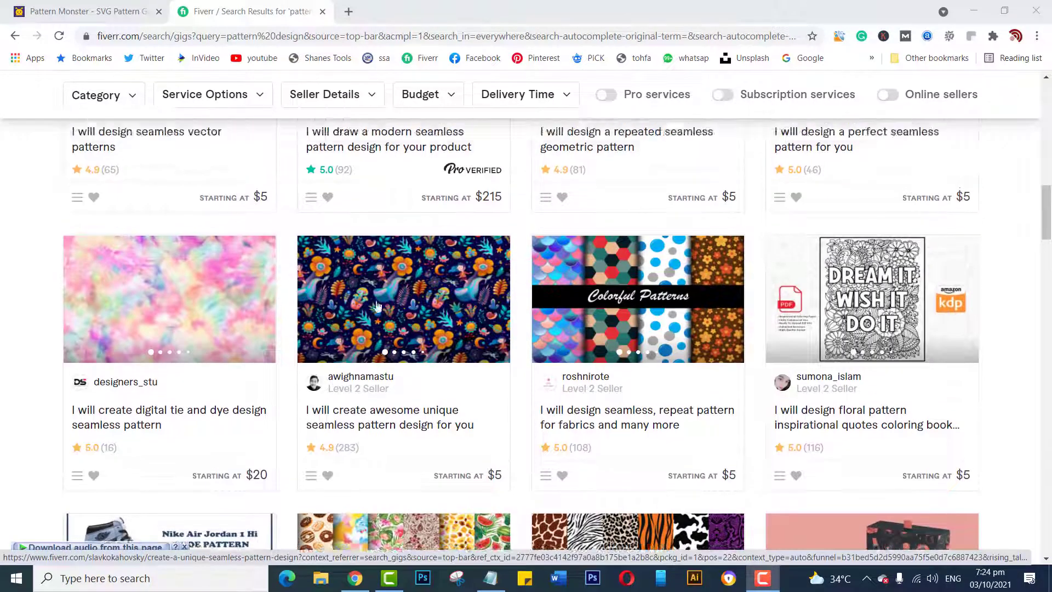
scroll(378, 305, "up", 3)
scroll(346, 306, "up", 3)
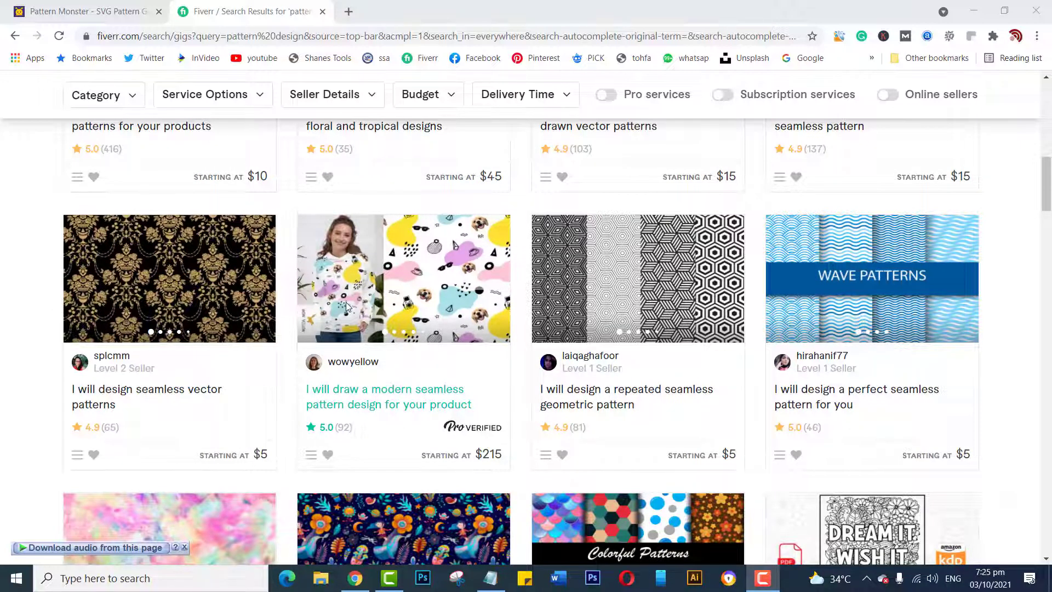
scroll(360, 300, "up", 2)
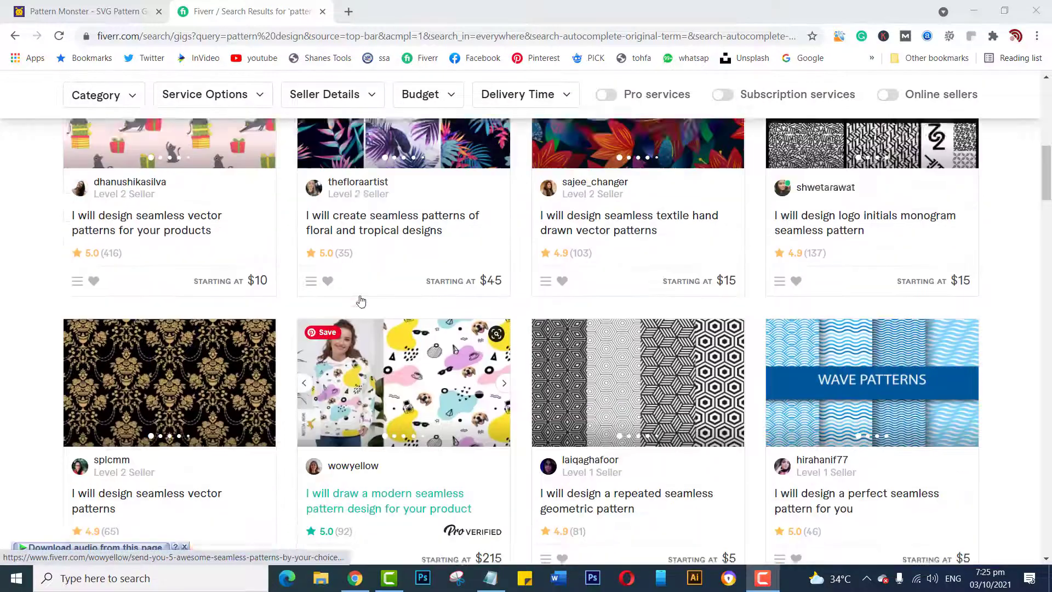
scroll(360, 301, "up", 8)
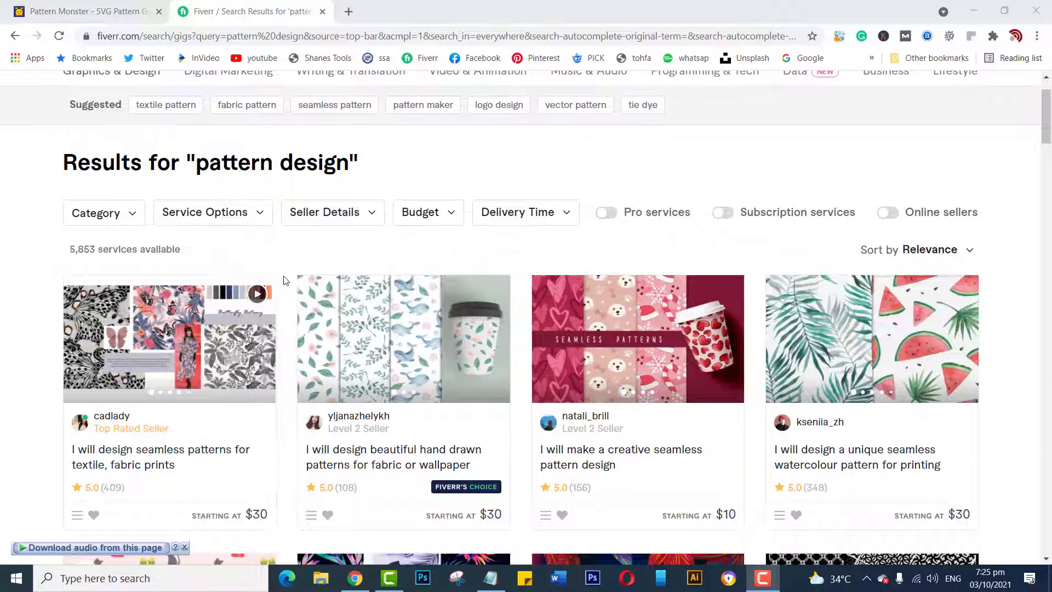
scroll(284, 281, "up", 1)
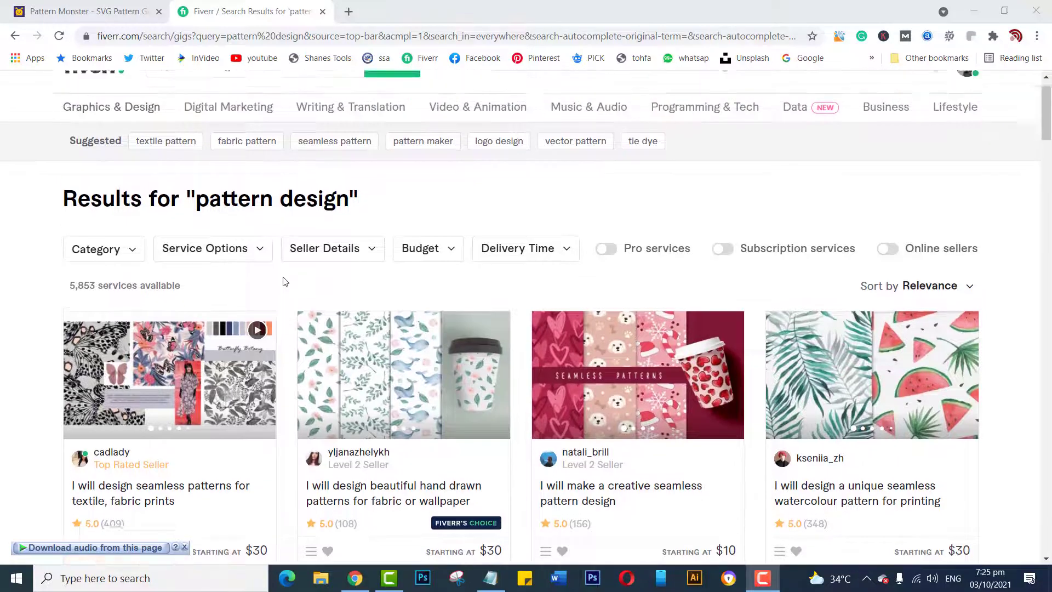
left_click_drag(200, 235, 327, 237)
left_click(386, 258)
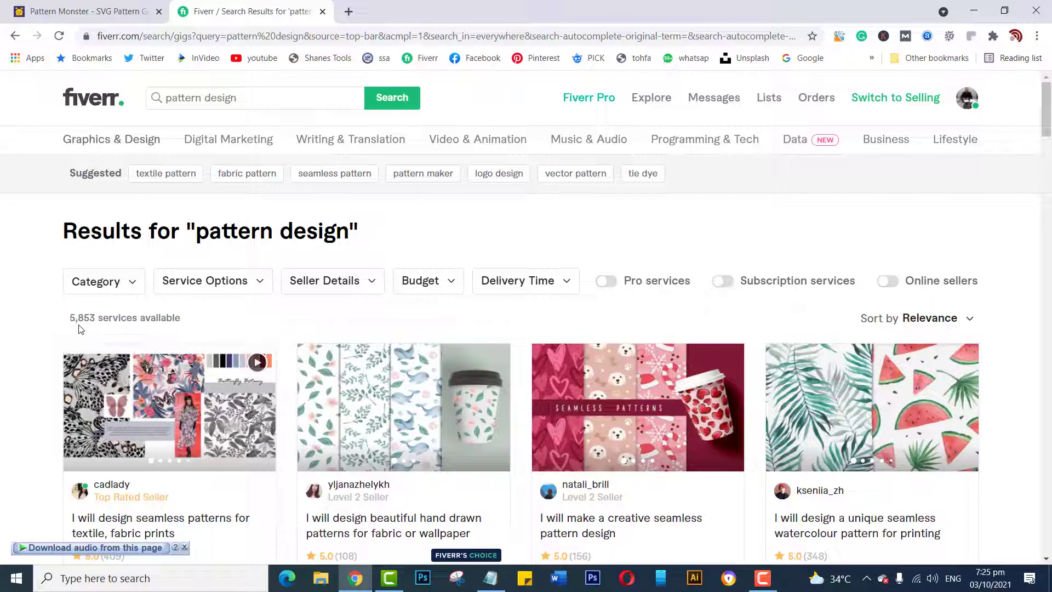
- Limit the "pattern design" search results to online sellers
scroll(80, 329, "down", 3)
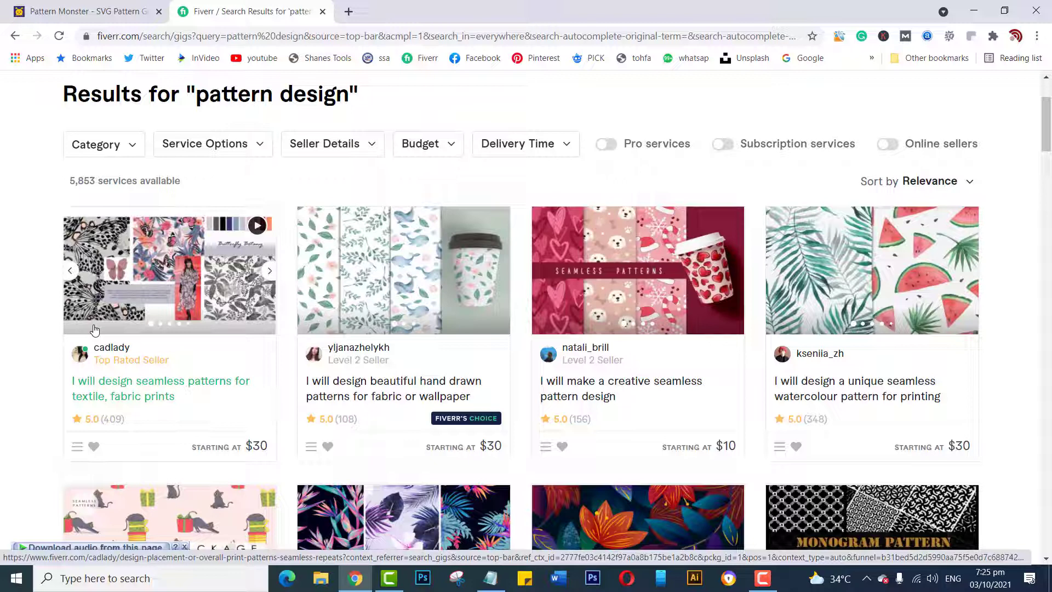
mouse_move(176, 296)
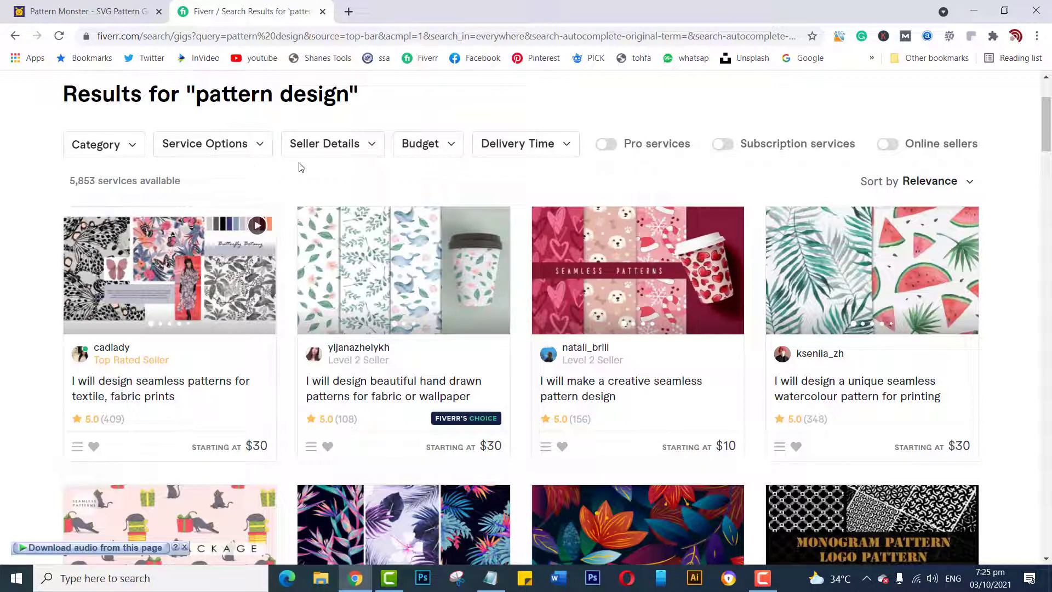
left_click(889, 144)
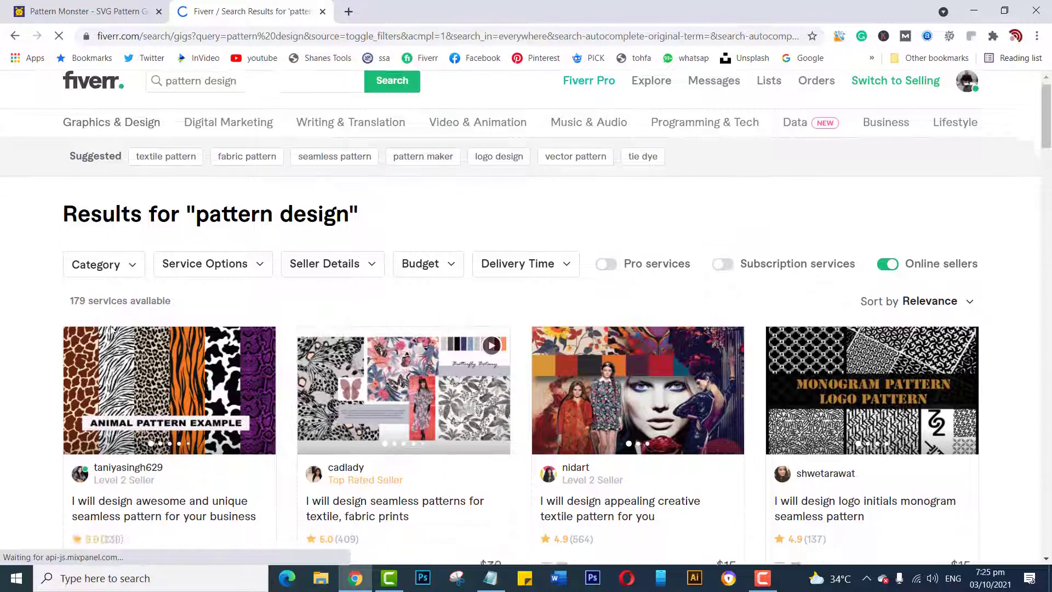
- Review the pattern design gigs offered by online sellers, checking how many services are available and their starting prices
scroll(113, 330, "down", 4)
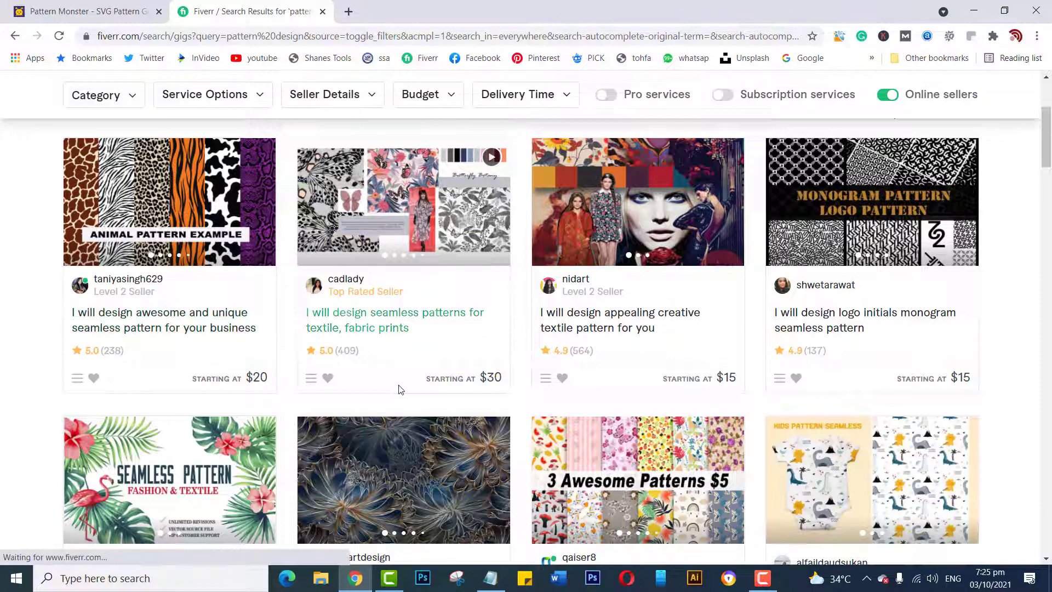
scroll(400, 388, "down", 2)
scroll(400, 389, "up", 3)
scroll(399, 386, "up", 2)
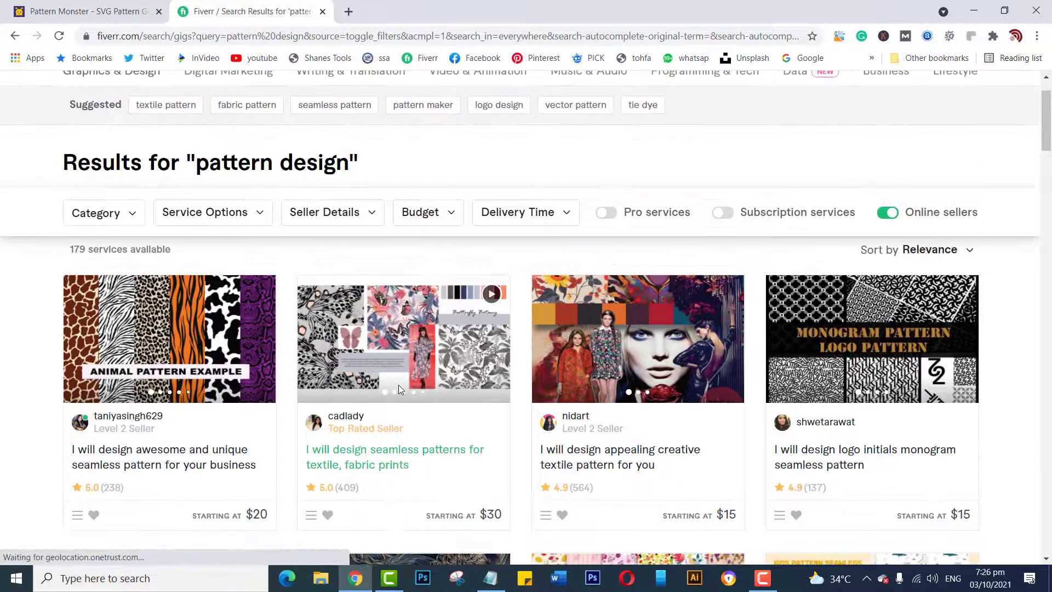
scroll(399, 384, "up", 1)
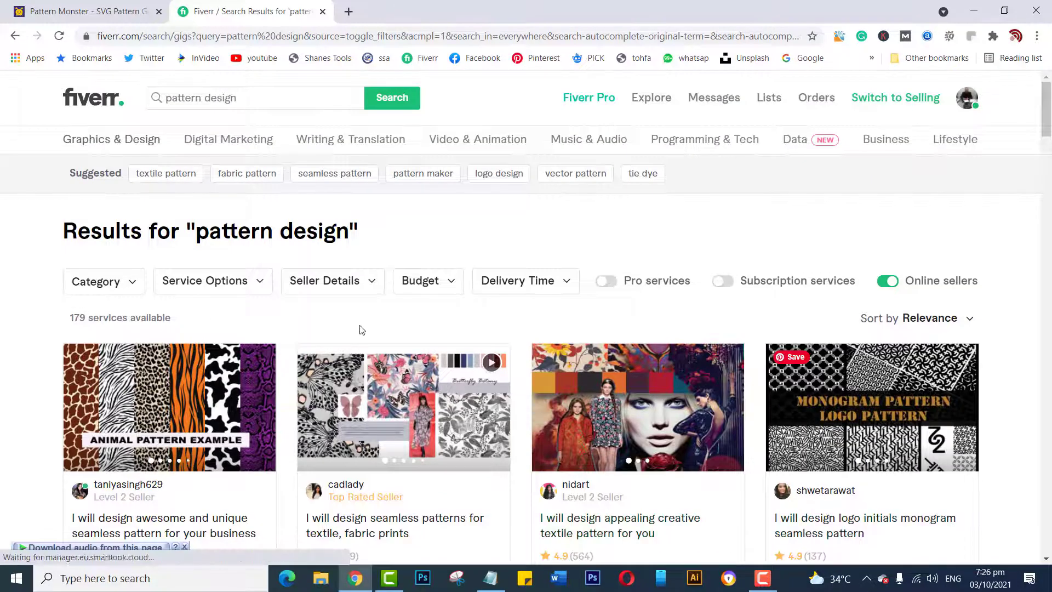
scroll(361, 330, "down", 3)
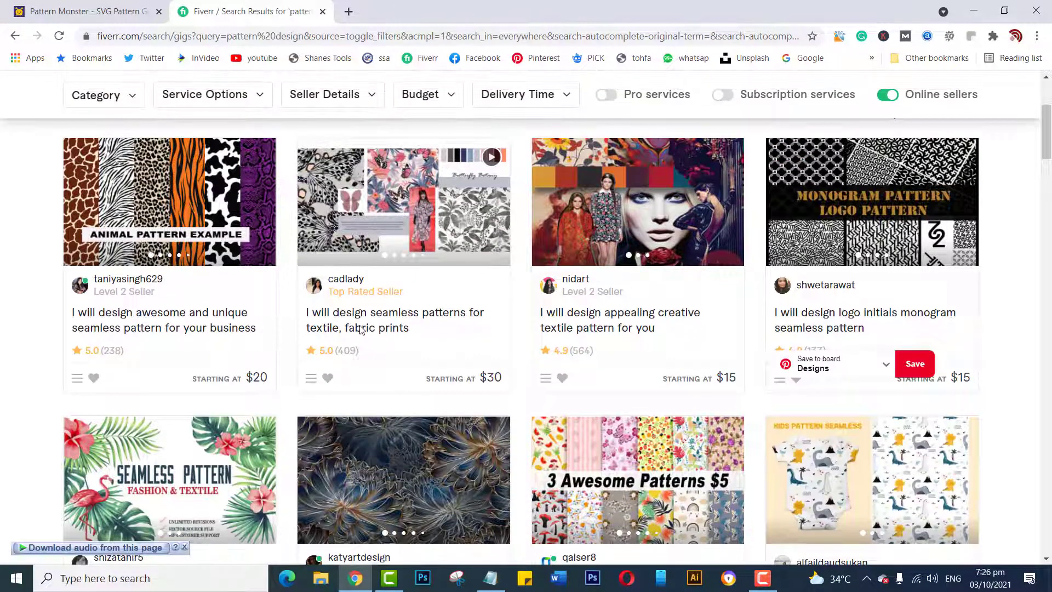
scroll(360, 329, "down", 3)
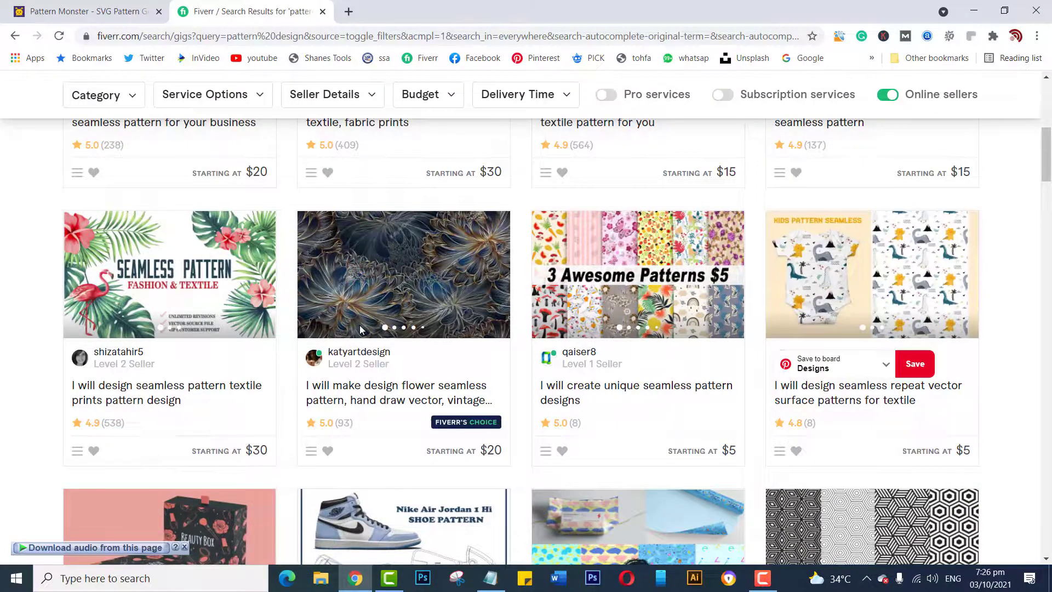
scroll(360, 329, "down", 4)
scroll(360, 329, "down", 4)
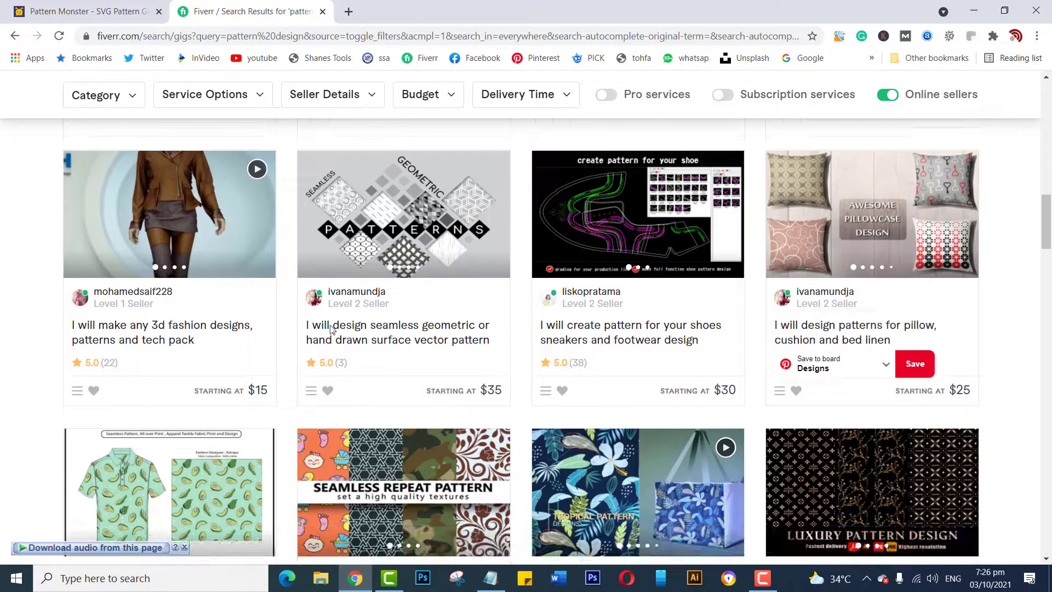
scroll(291, 337, "up", 10)
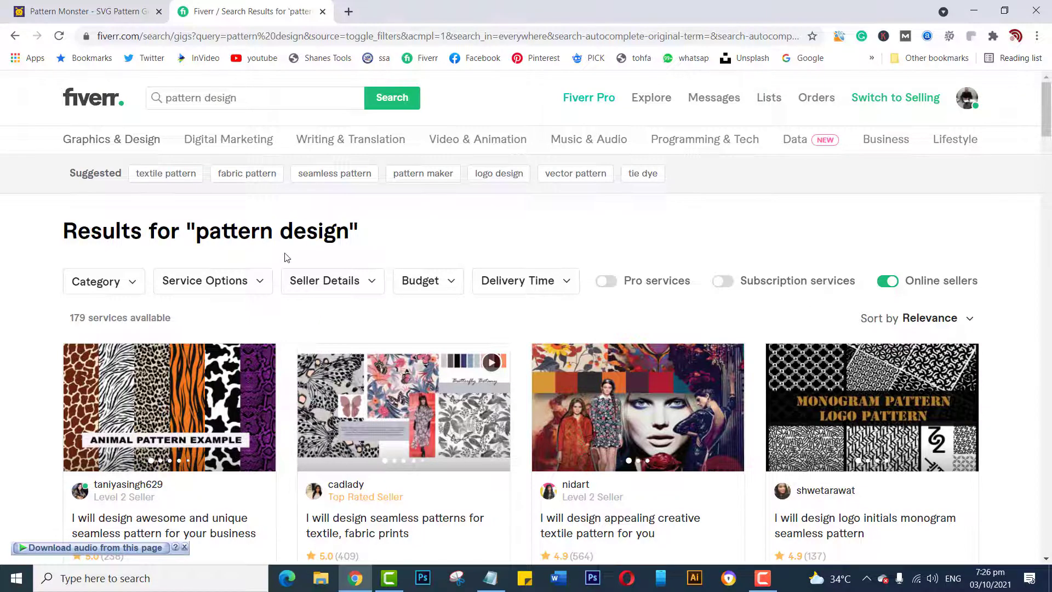
scroll(284, 258, "down", 6)
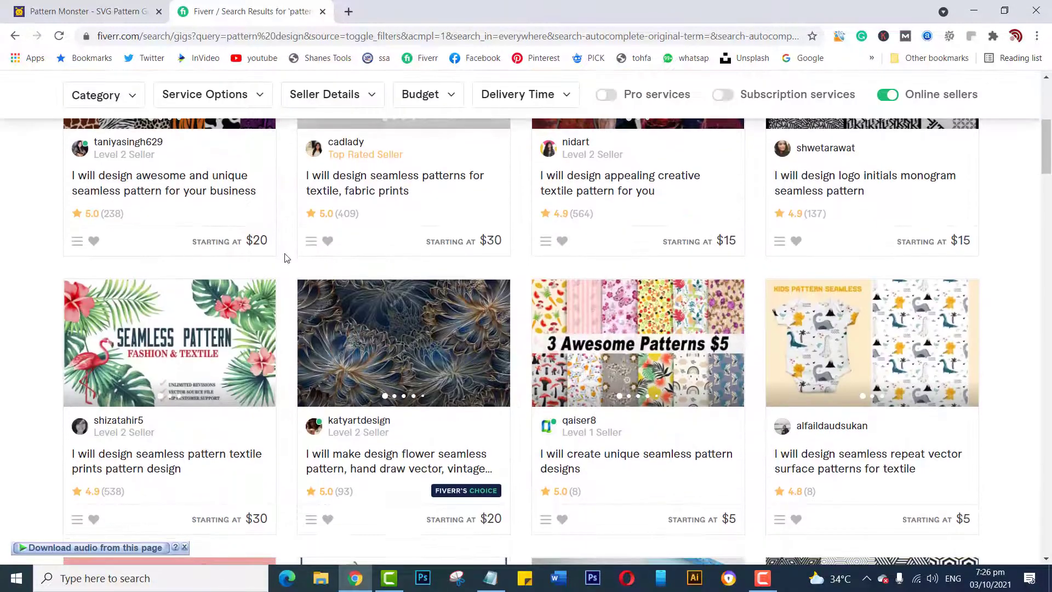
scroll(285, 257, "up", 6)
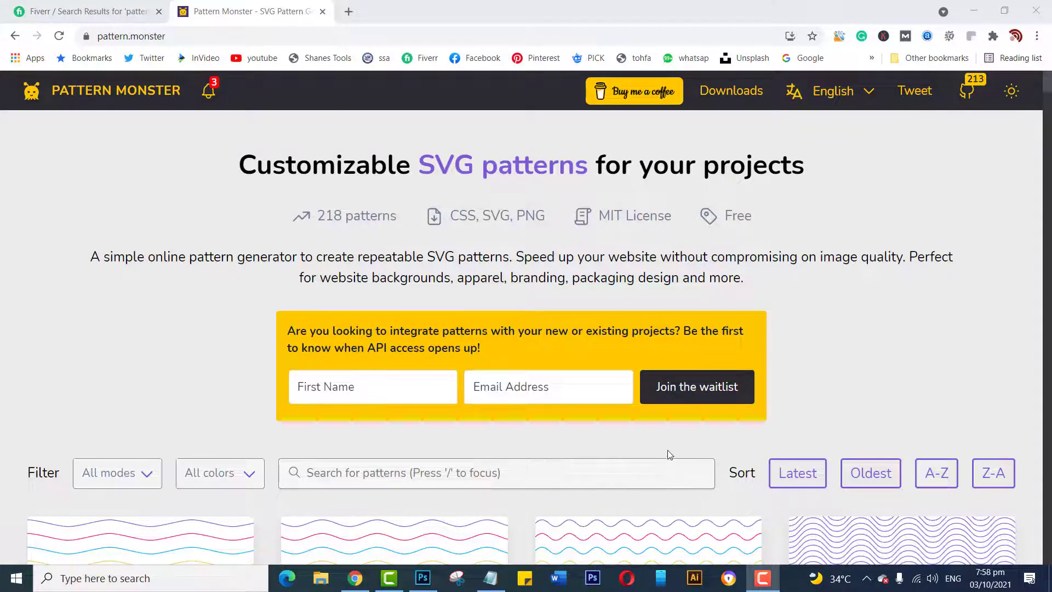
- Browse the Pattern Monster library to examine the available SVG pattern styles, from waves and flowers to Chinese patterns
scroll(667, 454, "down", 5)
scroll(600, 466, "down", 19)
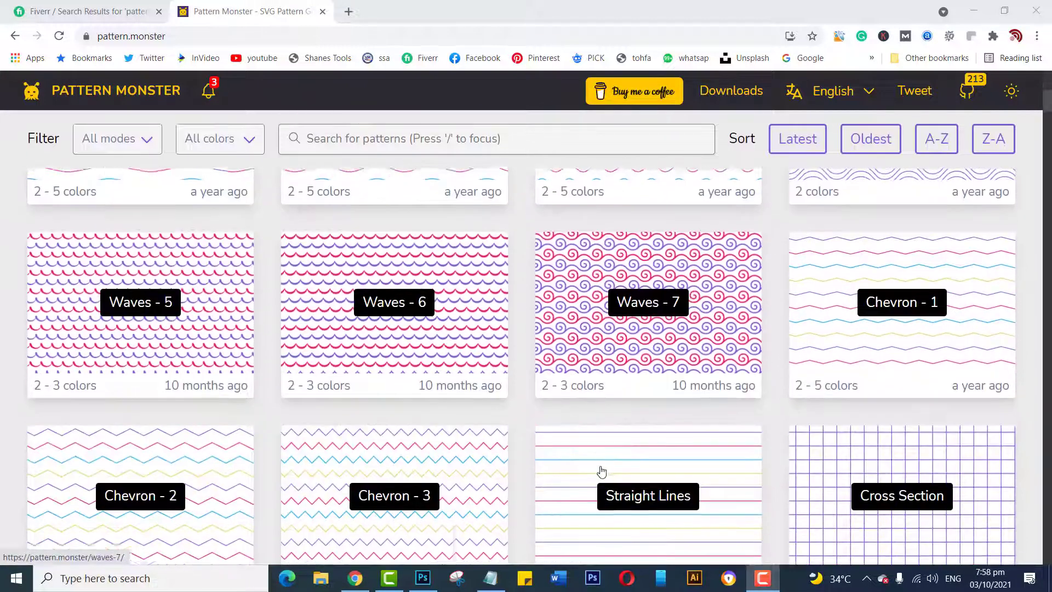
scroll(608, 463, "down", 20)
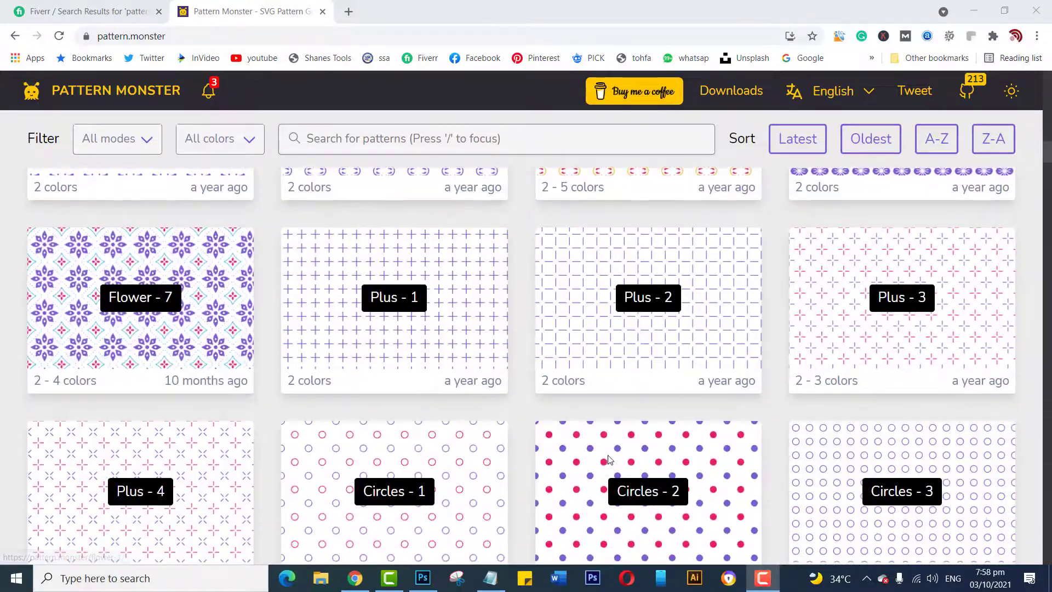
scroll(610, 460, "down", 17)
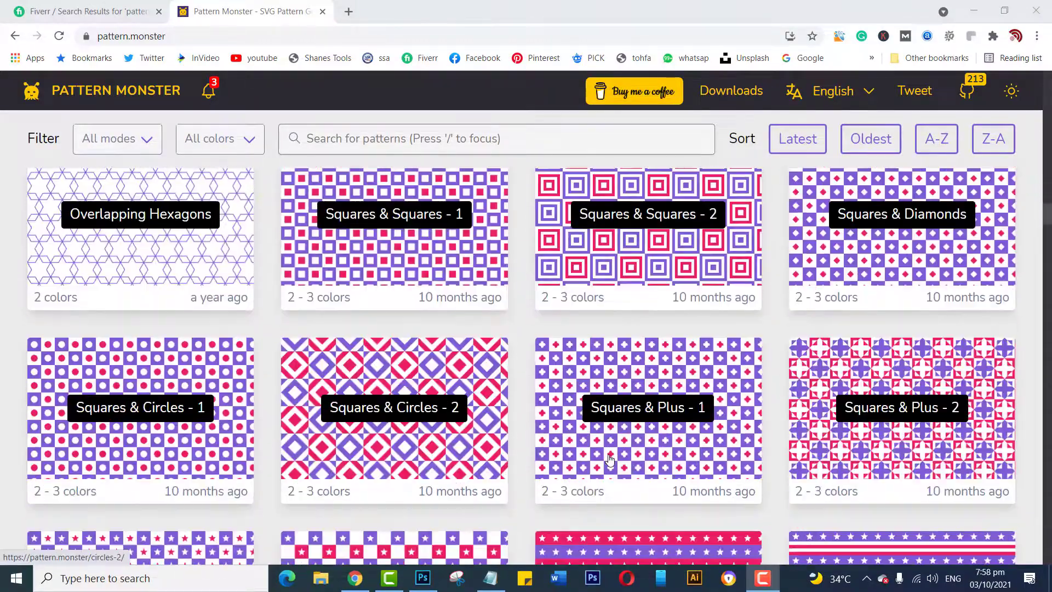
scroll(749, 462, "down", 7)
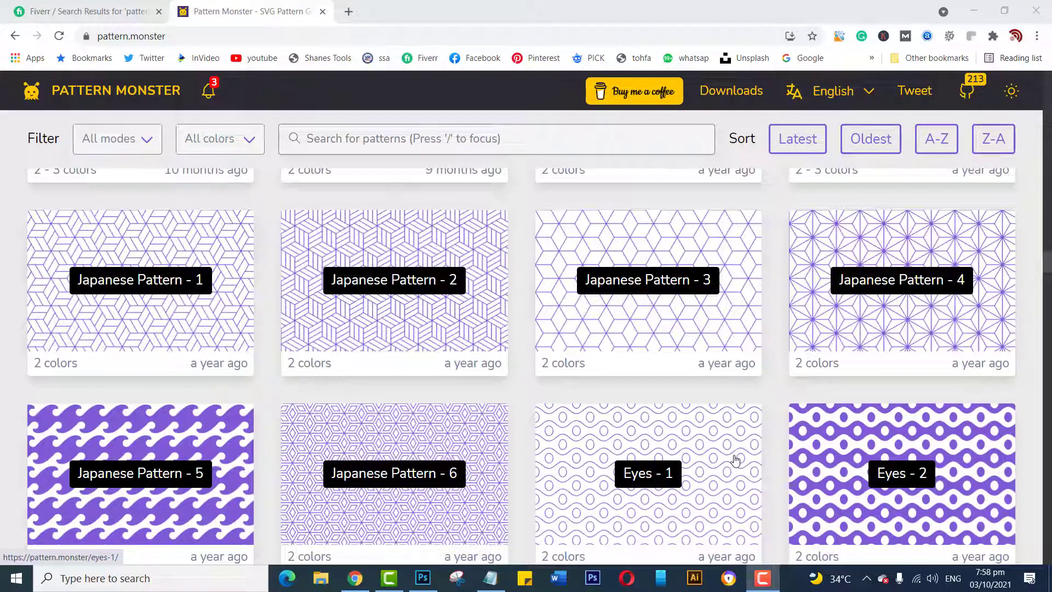
scroll(732, 458, "down", 6)
scroll(726, 450, "down", 15)
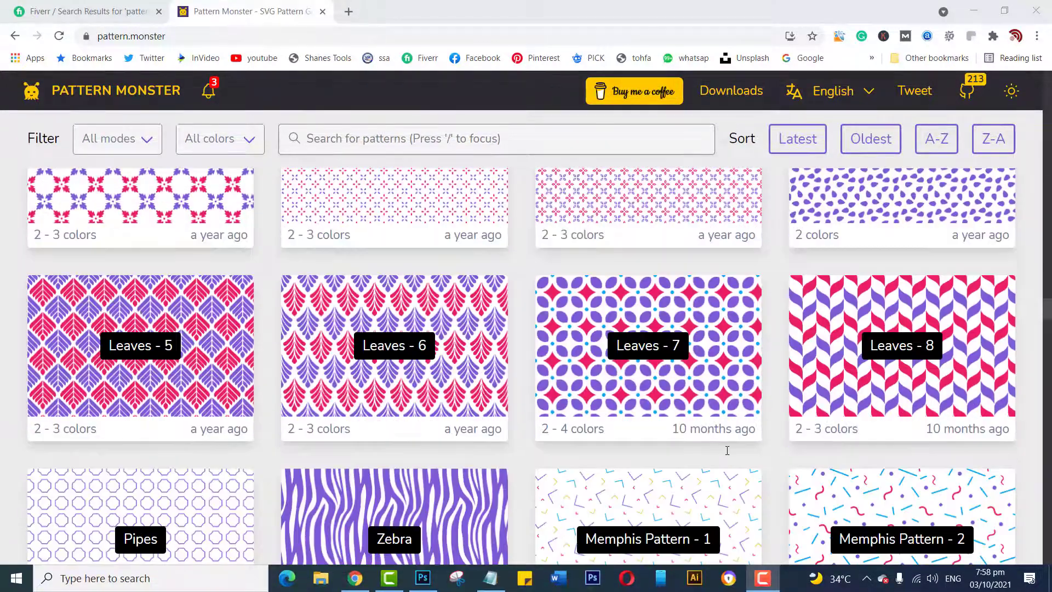
scroll(727, 450, "down", 15)
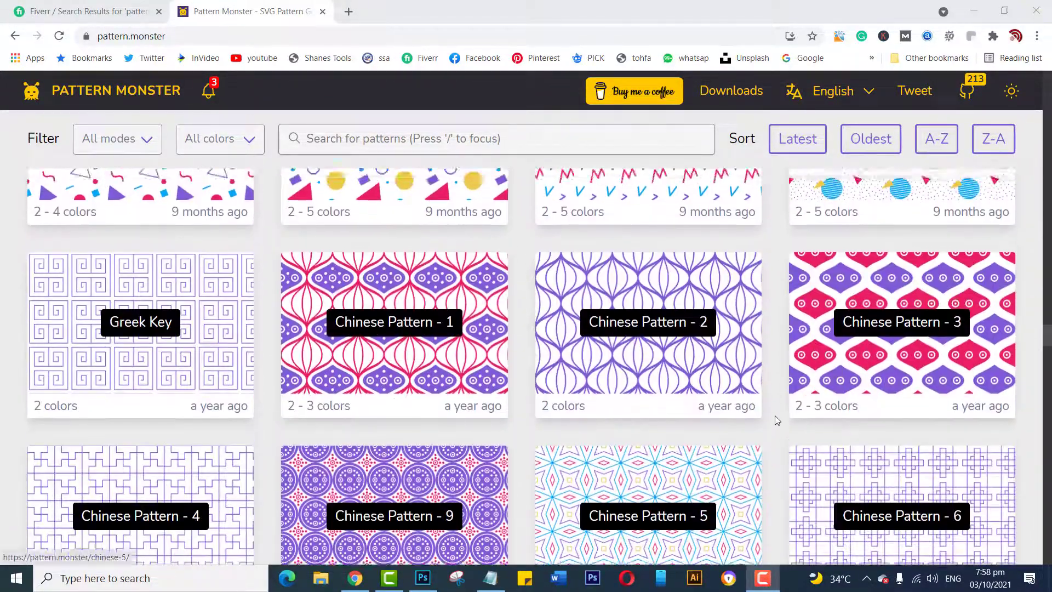
scroll(630, 362, "up", 15)
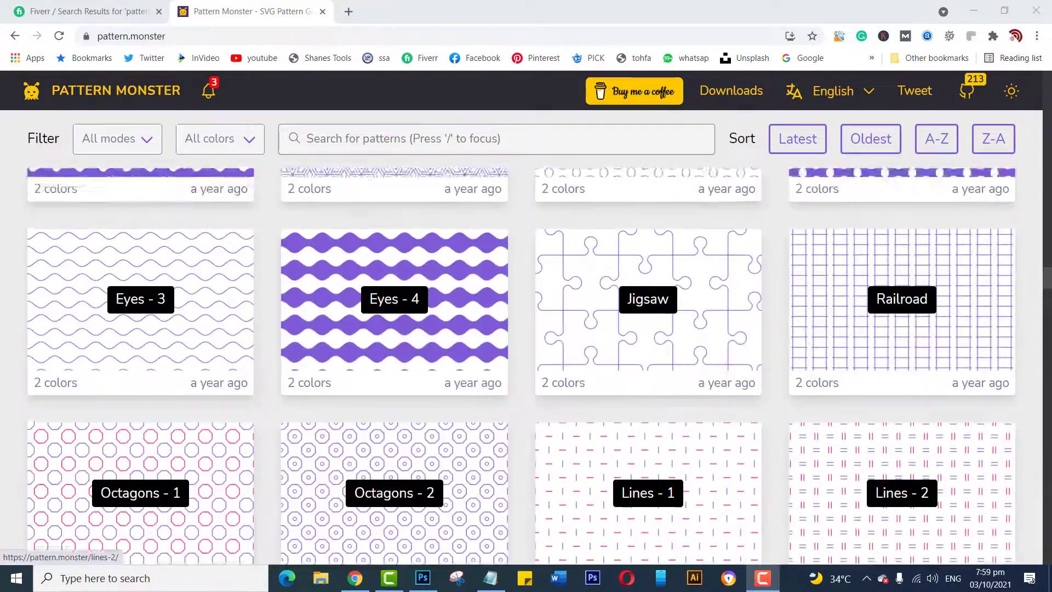
scroll(723, 361, "up", 4)
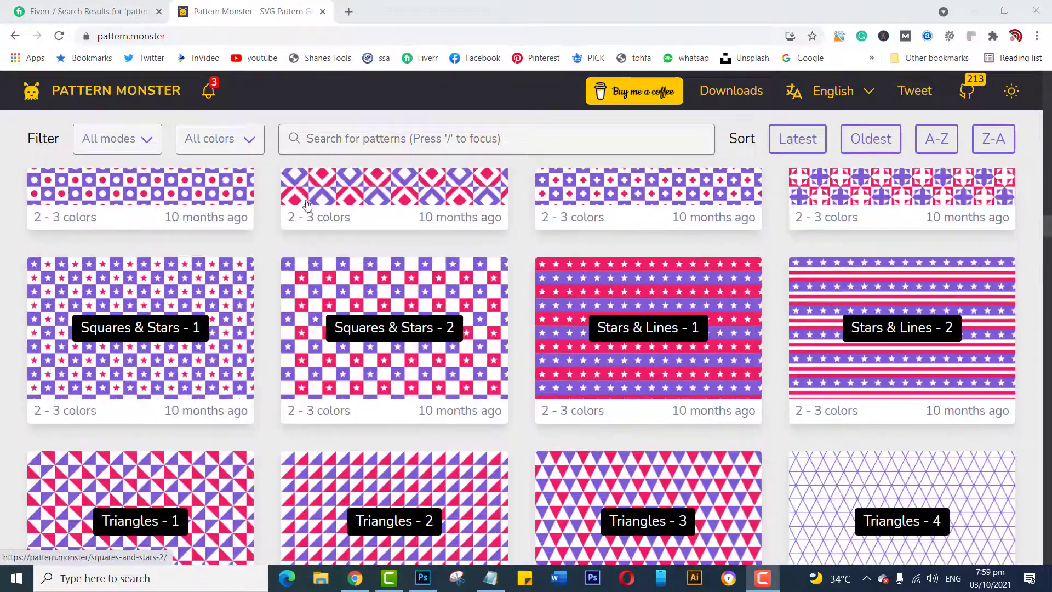
- Filter the pattern library to Stroke mode and look through the outline-style patterns
left_click(152, 147)
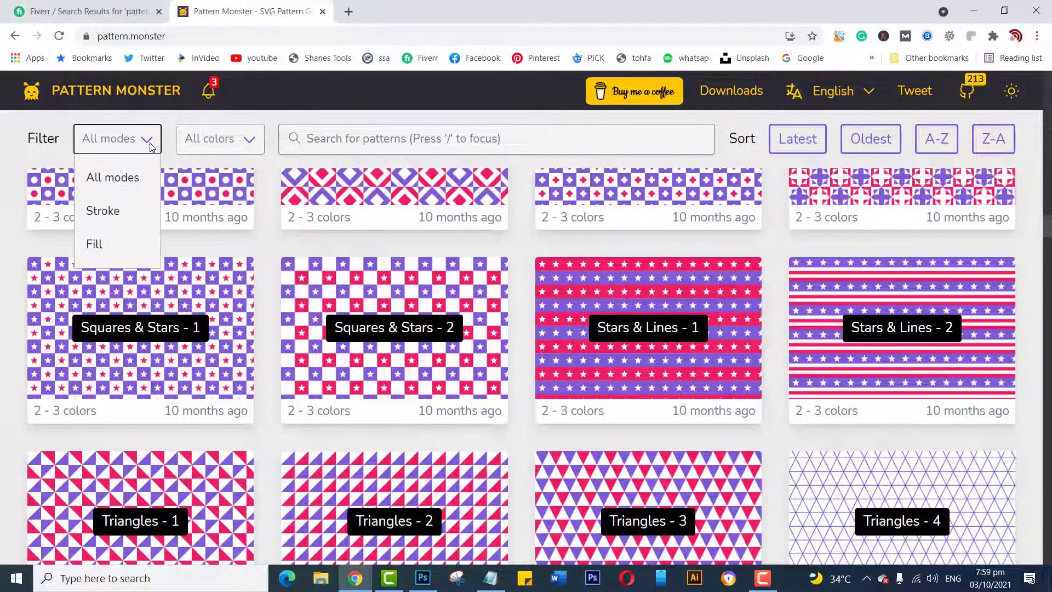
left_click(120, 212)
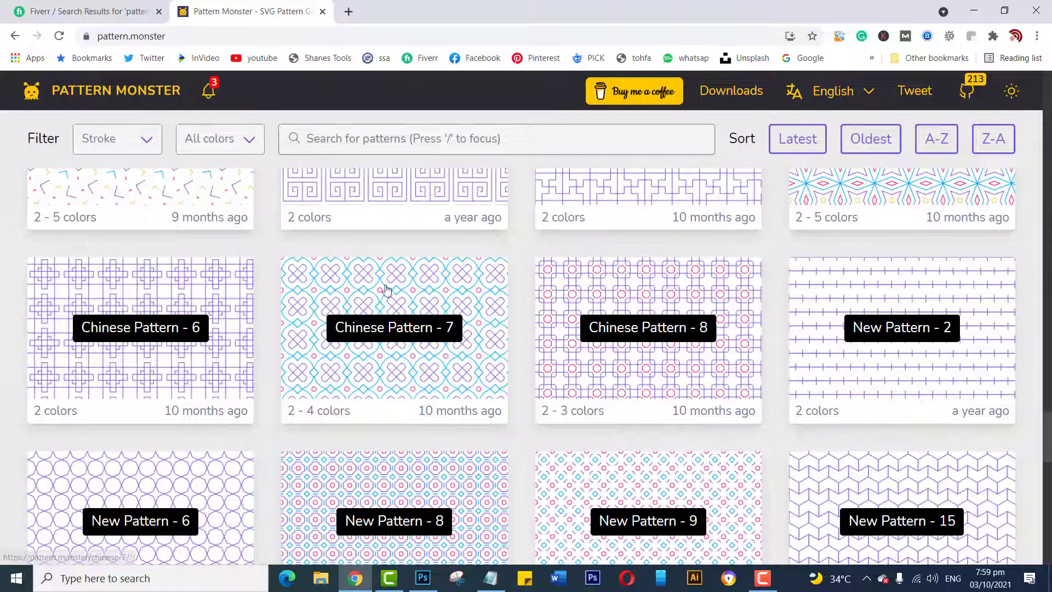
scroll(406, 285, "down", 10)
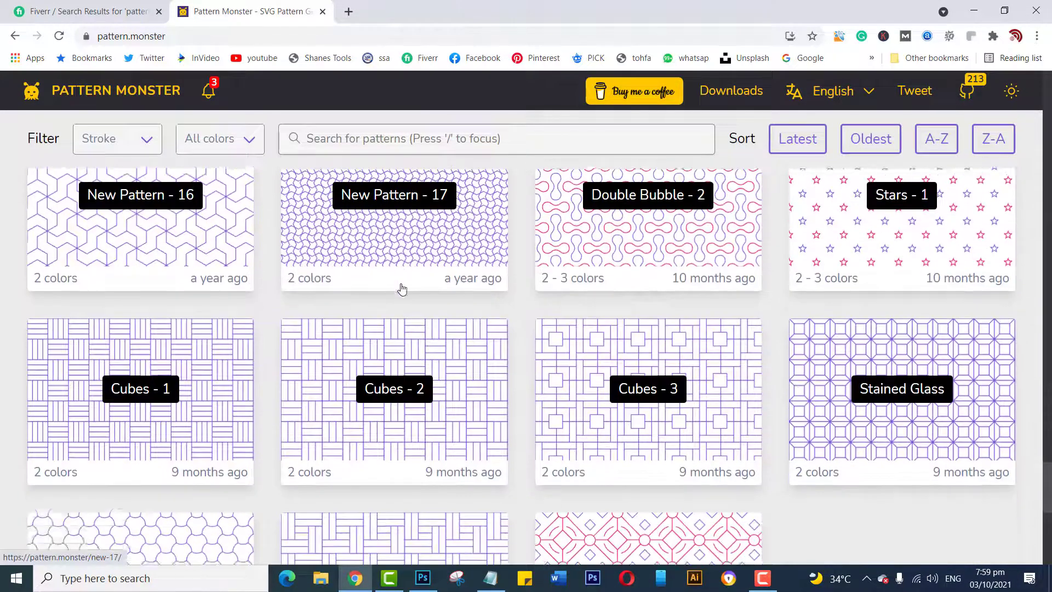
scroll(415, 280, "down", 5)
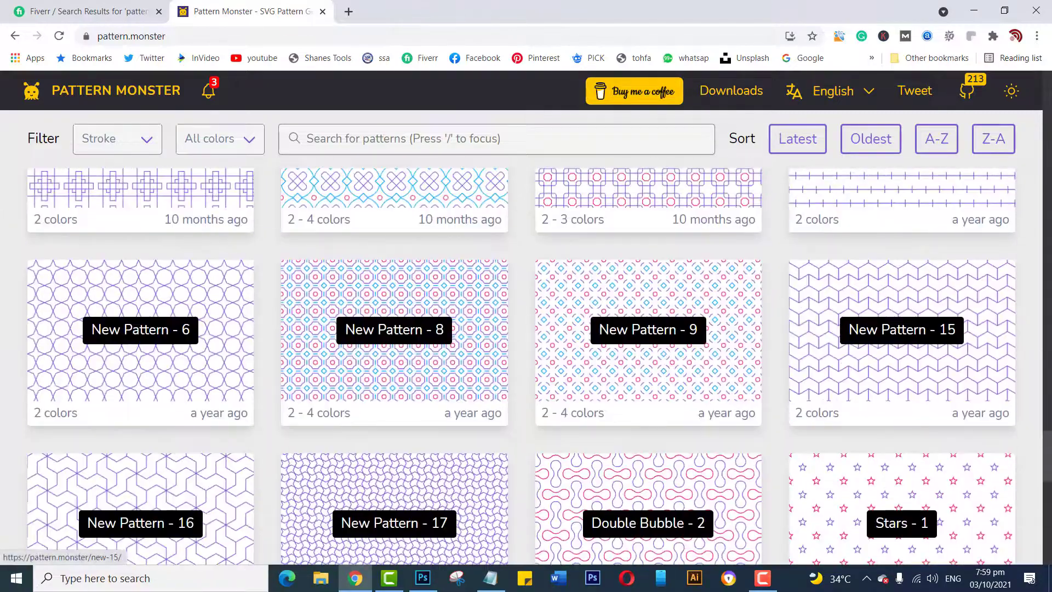
left_click(1050, 126)
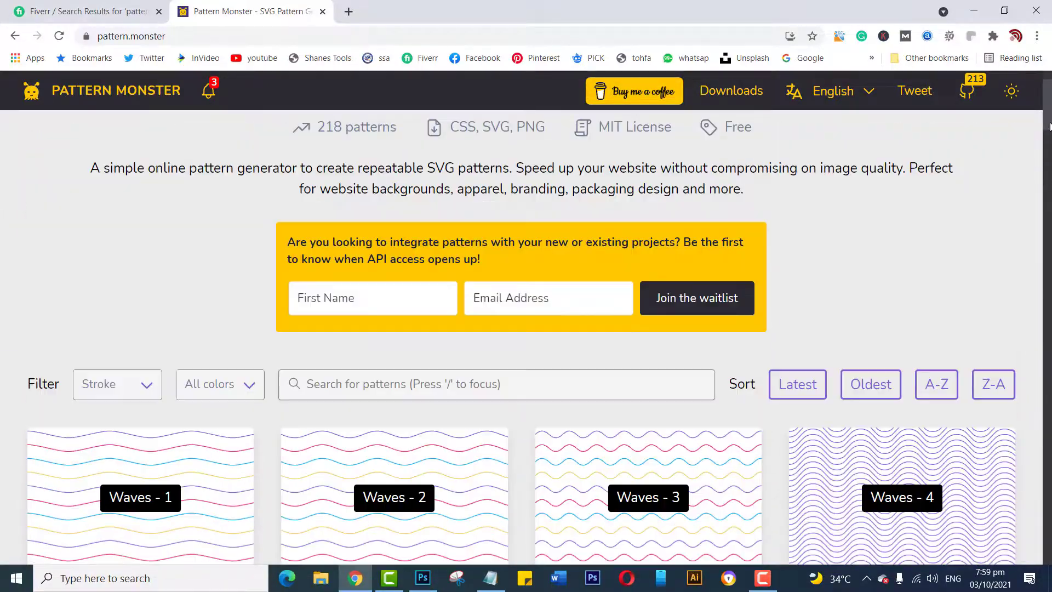
- Filter the pattern library to Fill mode and browse the filled patterns
left_click(151, 387)
left_click(105, 492)
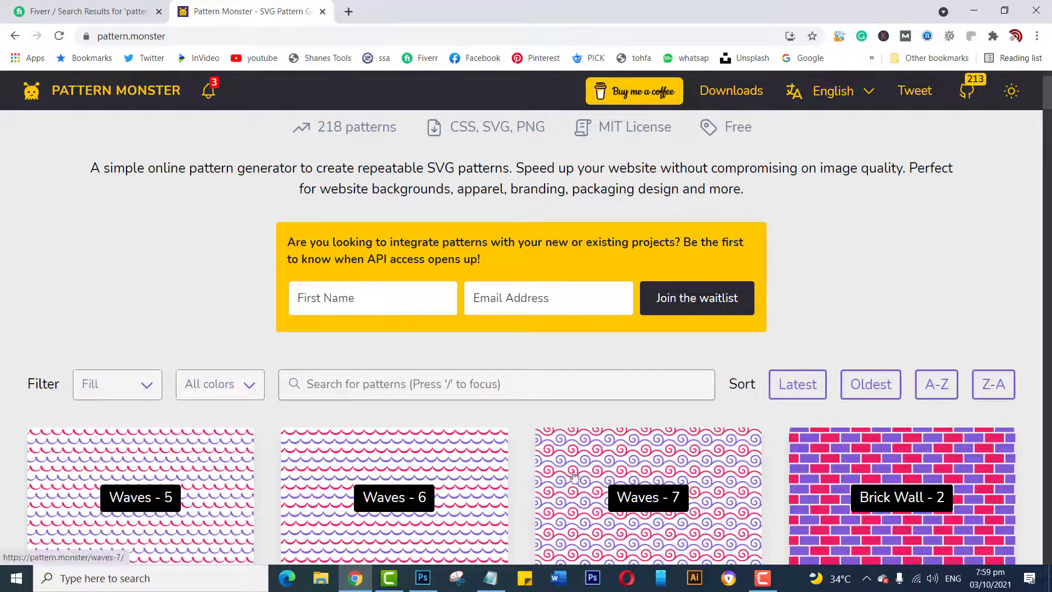
scroll(450, 360, "down", 15)
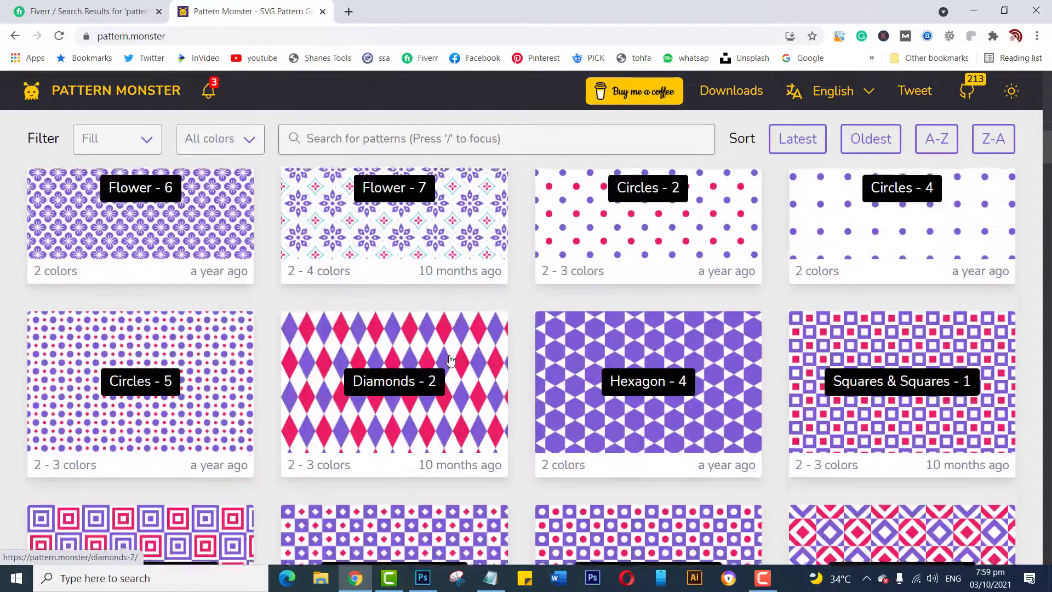
scroll(449, 360, "down", 6)
scroll(444, 356, "up", 5)
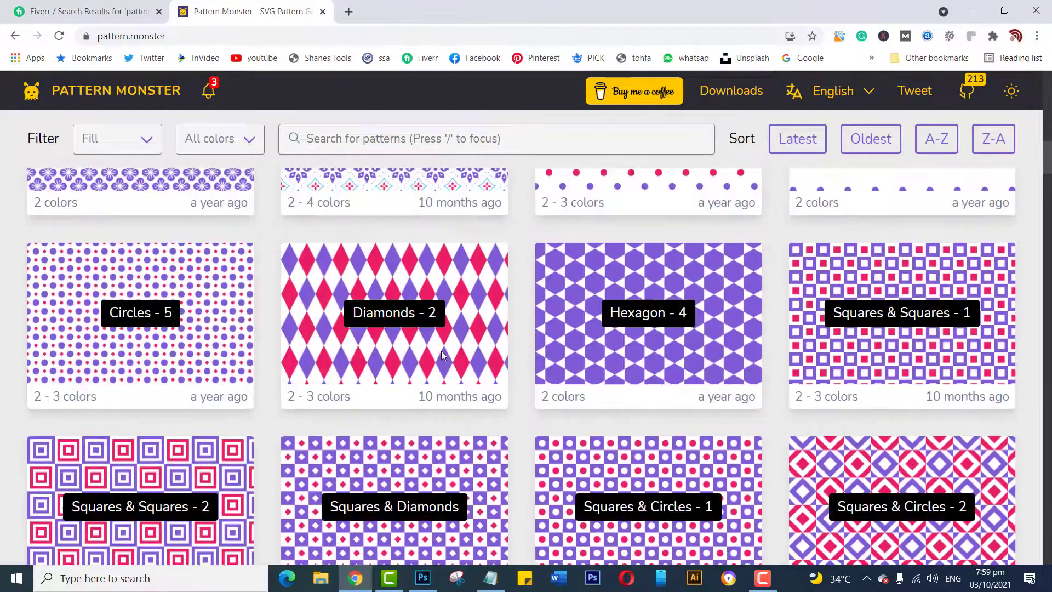
- Compare how the filled patterns are listed when sorted by Oldest, Latest, A-Z and Z-A
left_click(862, 148)
scroll(860, 300, "up", 6)
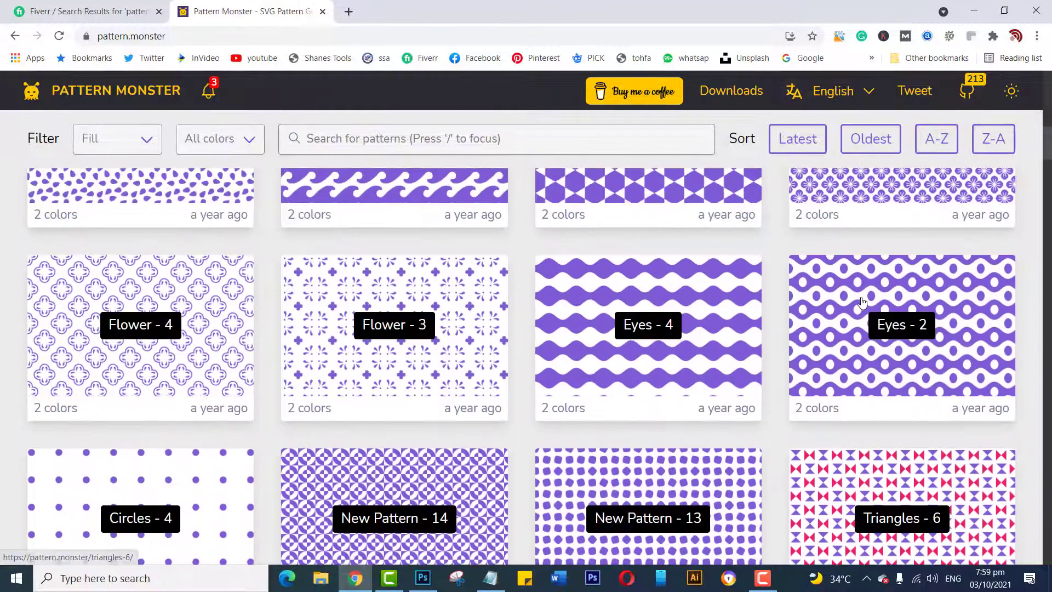
scroll(860, 300, "up", 10)
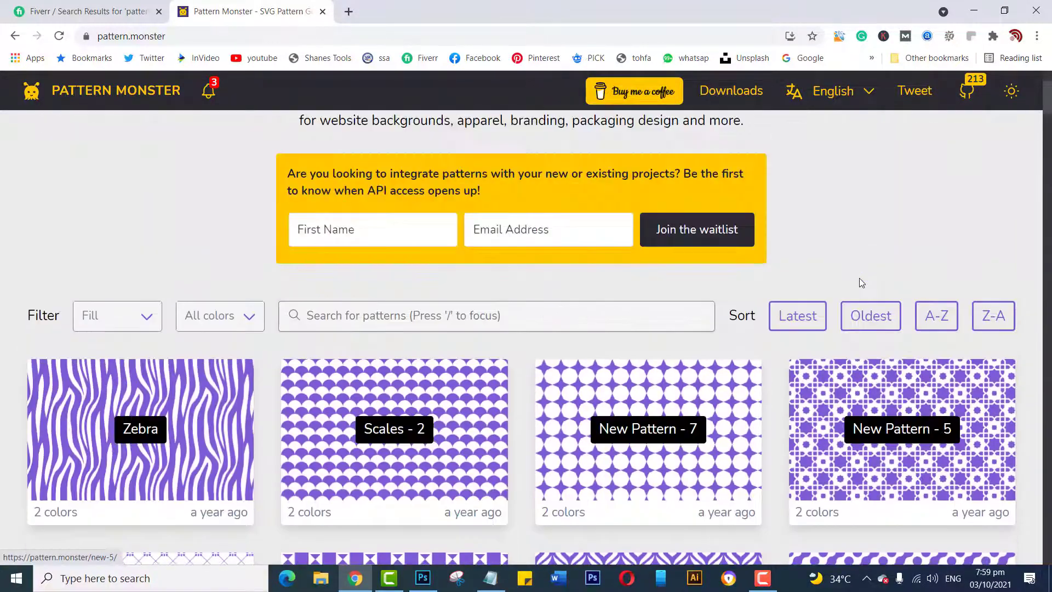
left_click(814, 329)
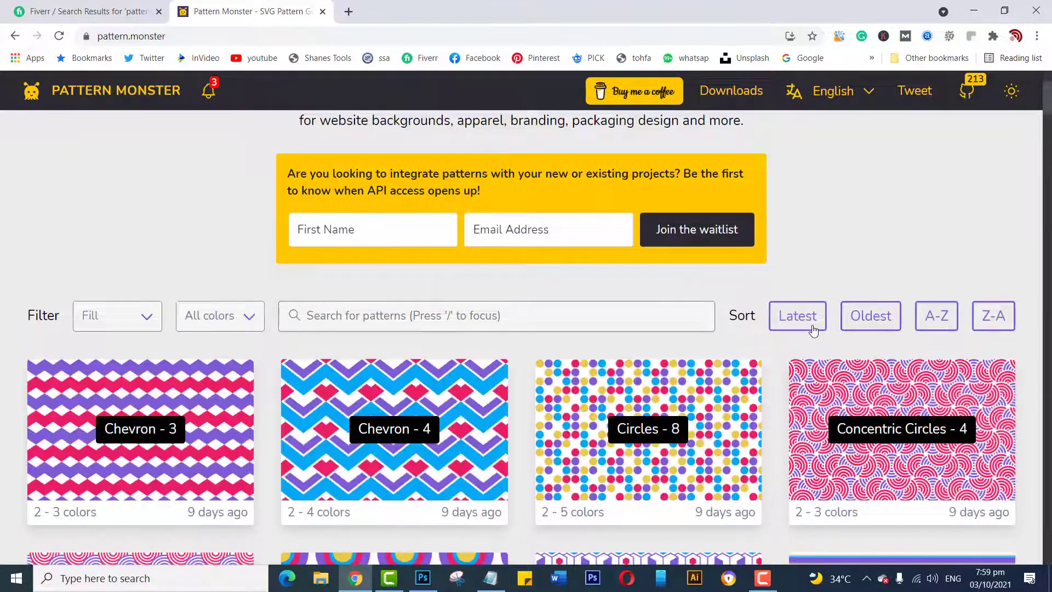
left_click(942, 328)
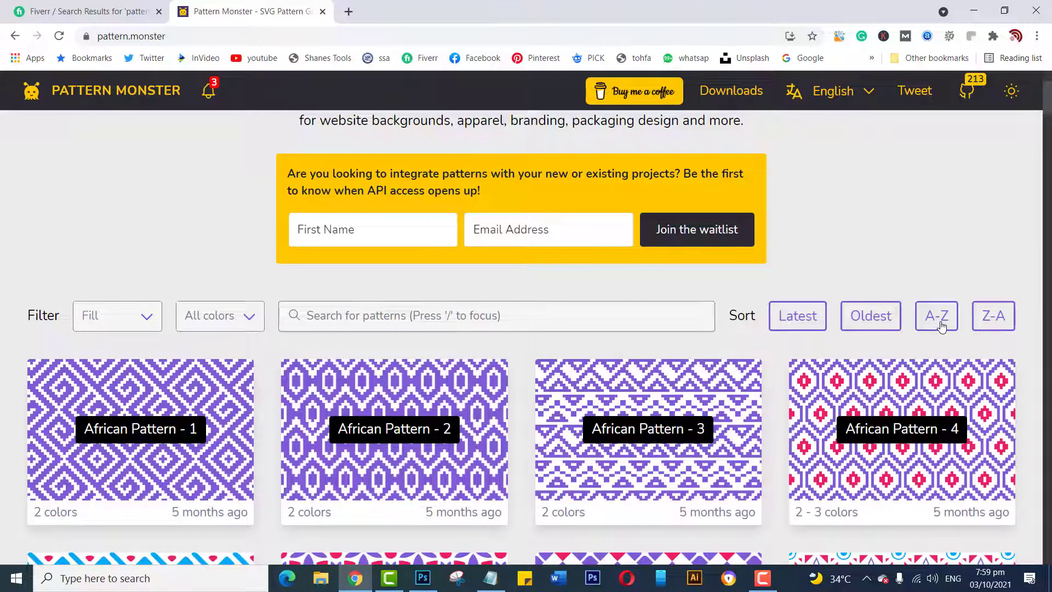
scroll(989, 327, "down", 4)
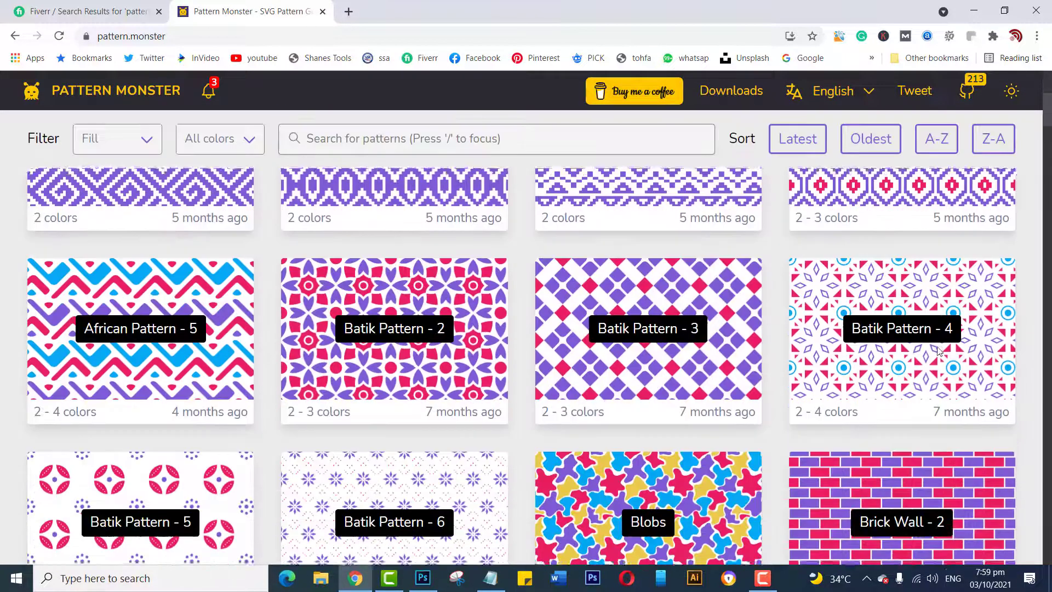
scroll(992, 274, "up", 3)
left_click(995, 257)
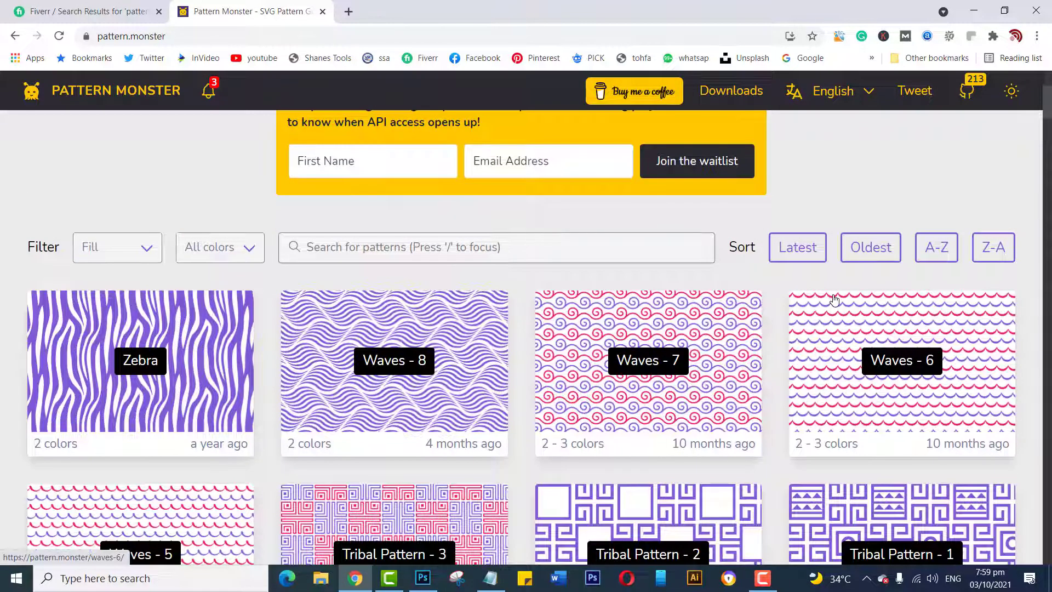
- Sort the filled patterns by Latest, browse them and open the Blobs pattern for editing
left_click(813, 258)
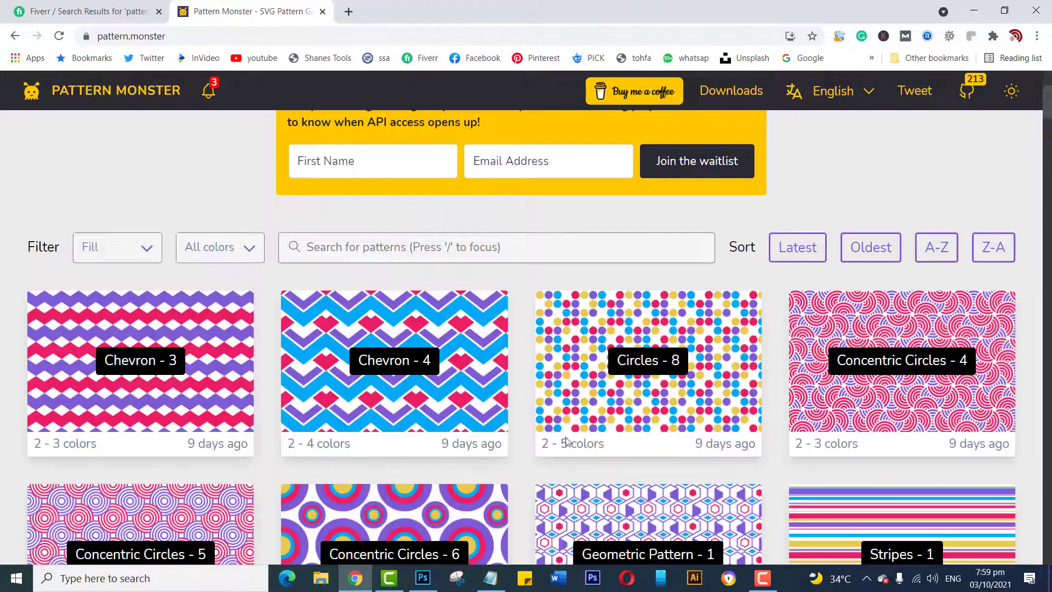
scroll(454, 406, "down", 9)
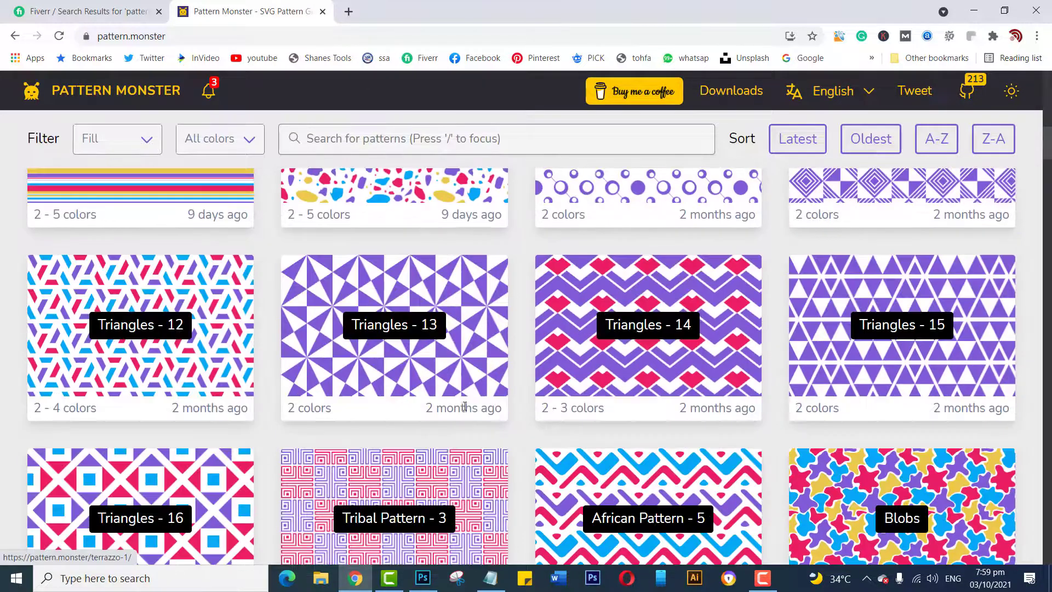
scroll(466, 406, "down", 3)
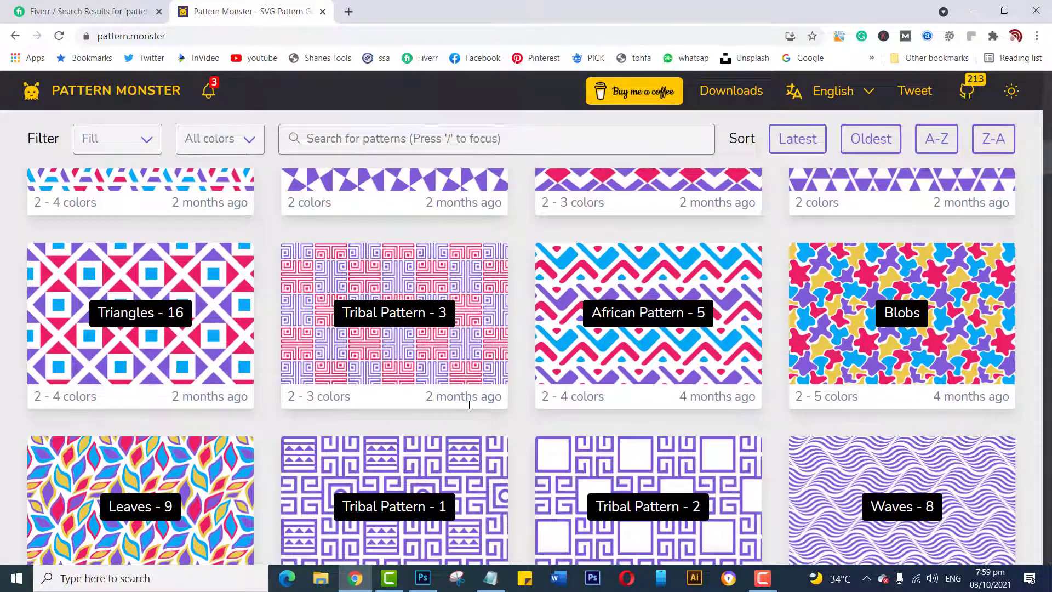
scroll(469, 405, "down", 3)
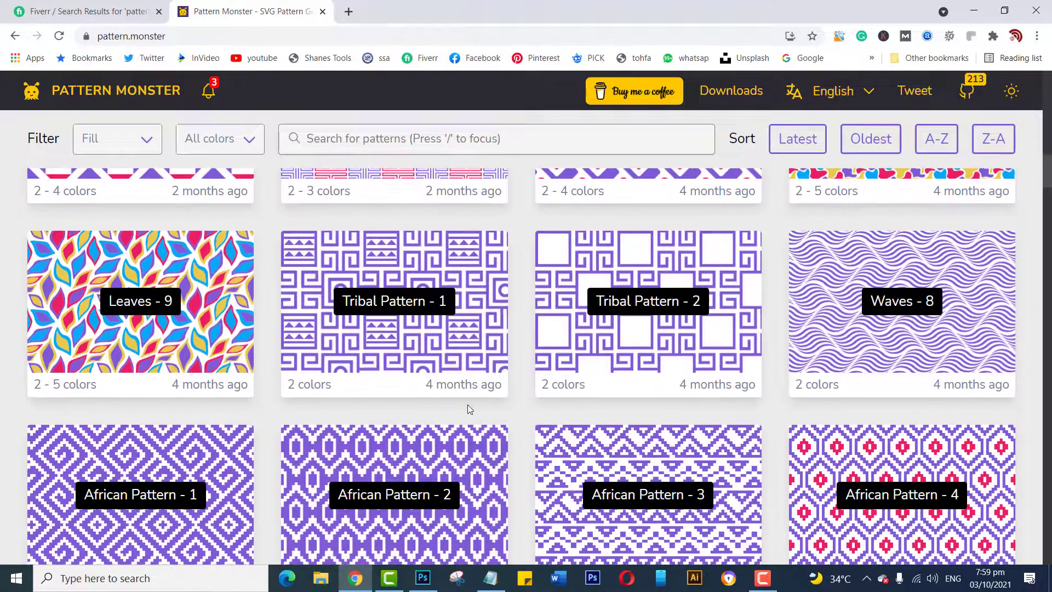
scroll(468, 406, "up", 2)
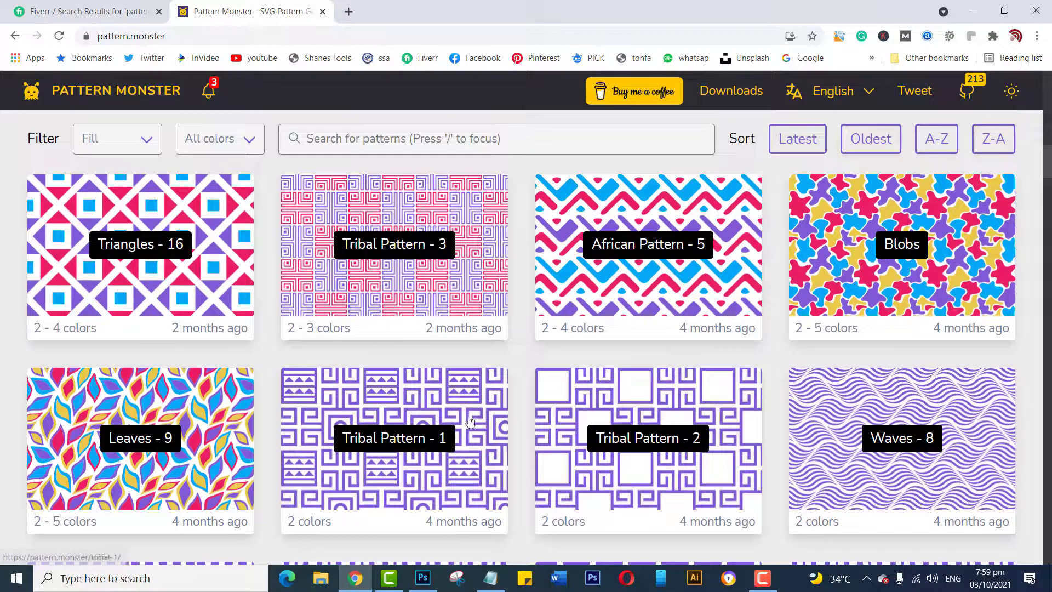
left_click(811, 253)
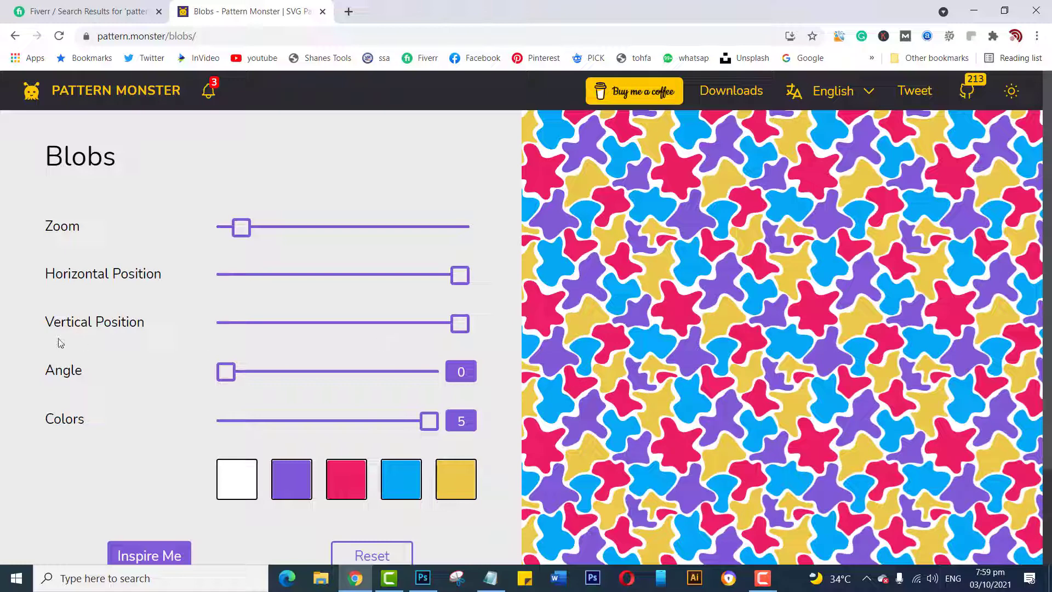
- Adjust the Blobs layout with minimum zoom, reduced horizontal and vertical positions, and an angle of 35
left_click_drag(171, 341, 109, 315)
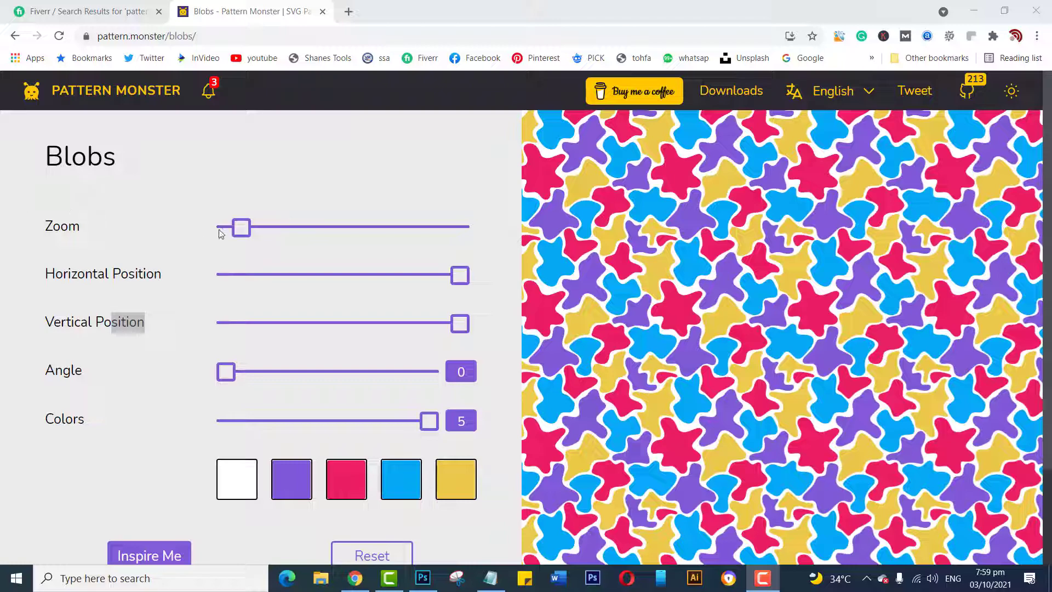
left_click_drag(249, 235, 219, 243)
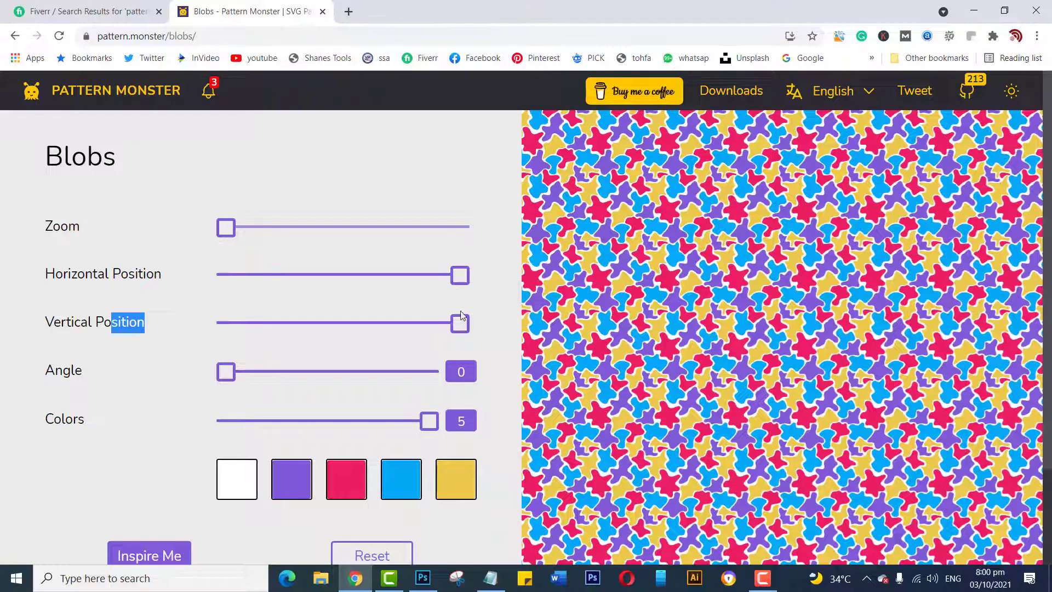
left_click_drag(466, 284, 415, 279)
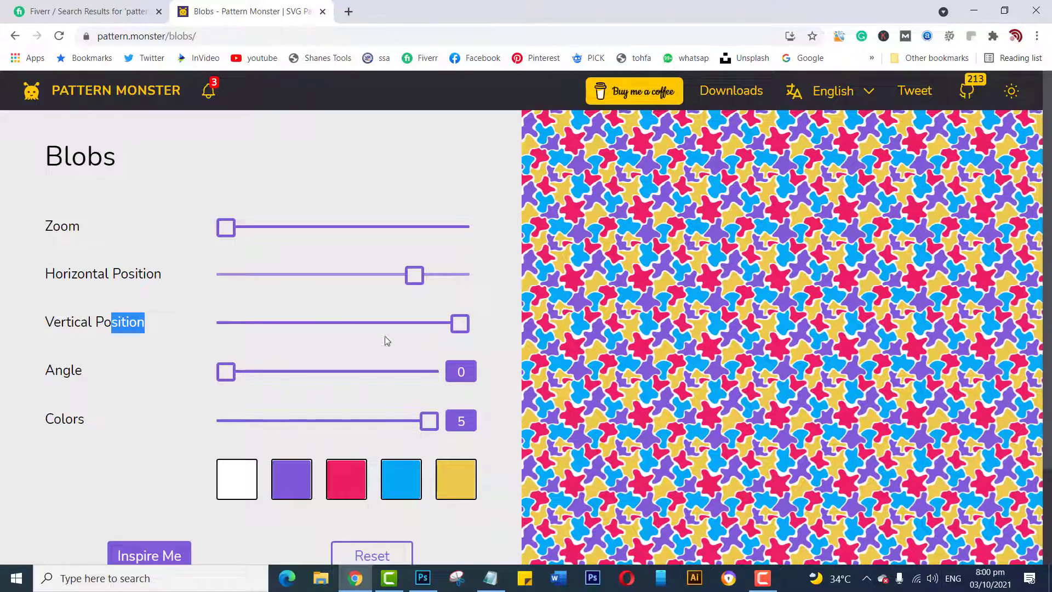
left_click_drag(467, 325, 372, 325)
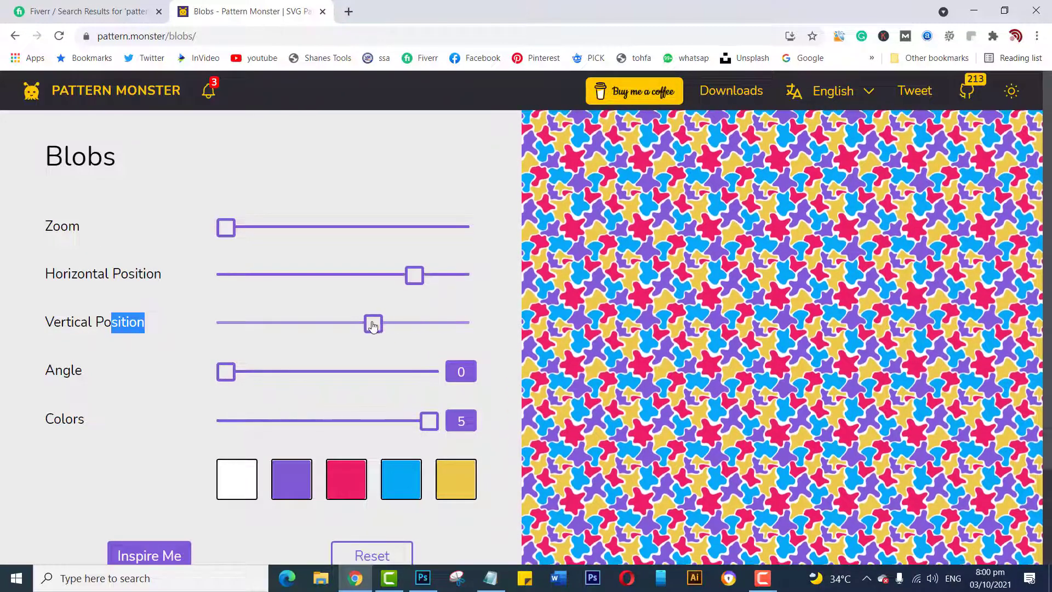
left_click_drag(224, 380, 267, 386)
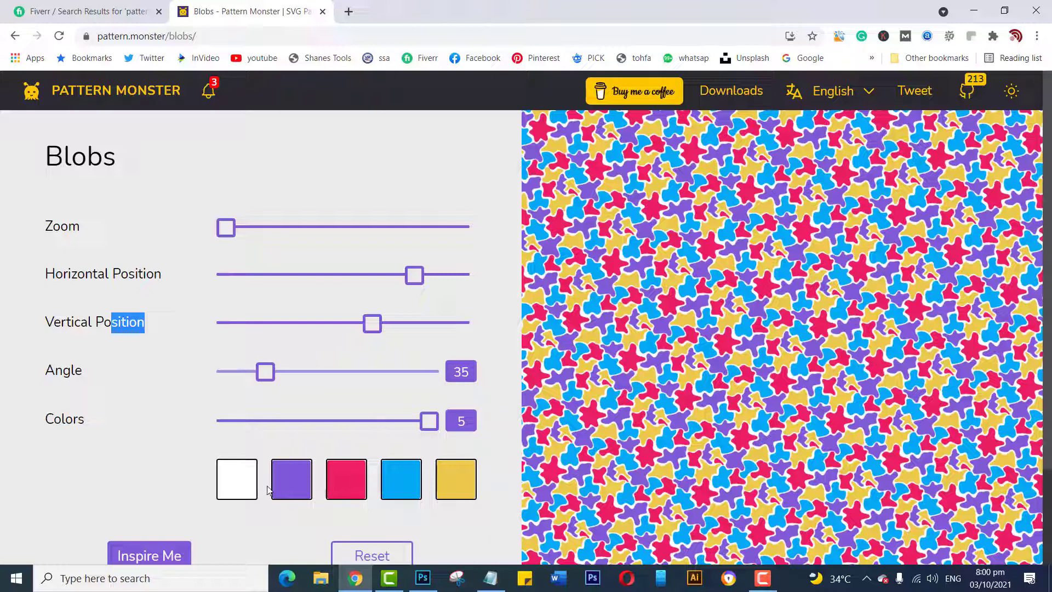
- Try dark red and dark blue as the pattern's background color and return it to white
left_click(224, 489)
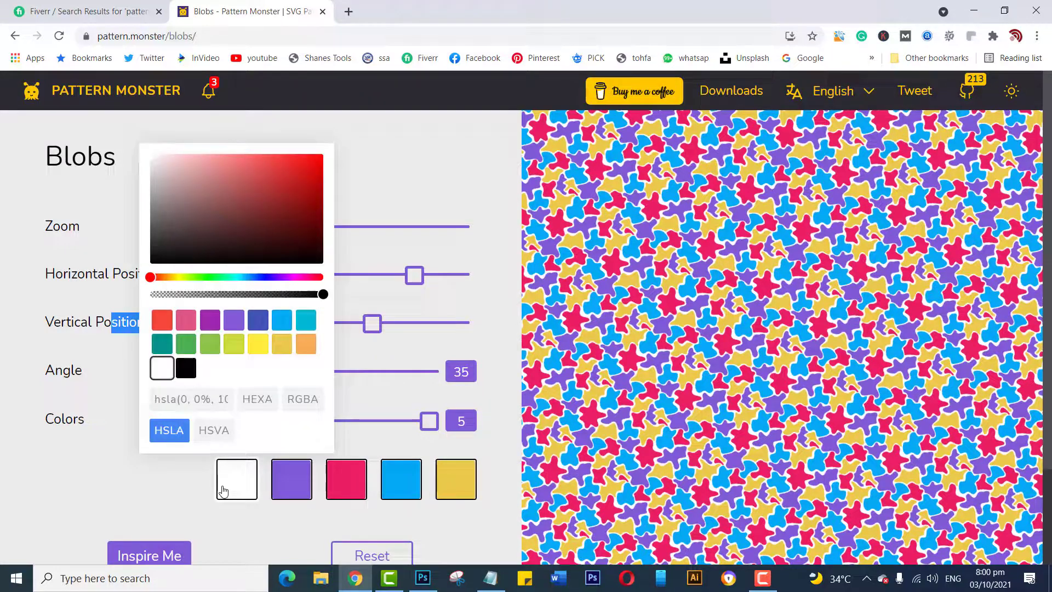
left_click(320, 179)
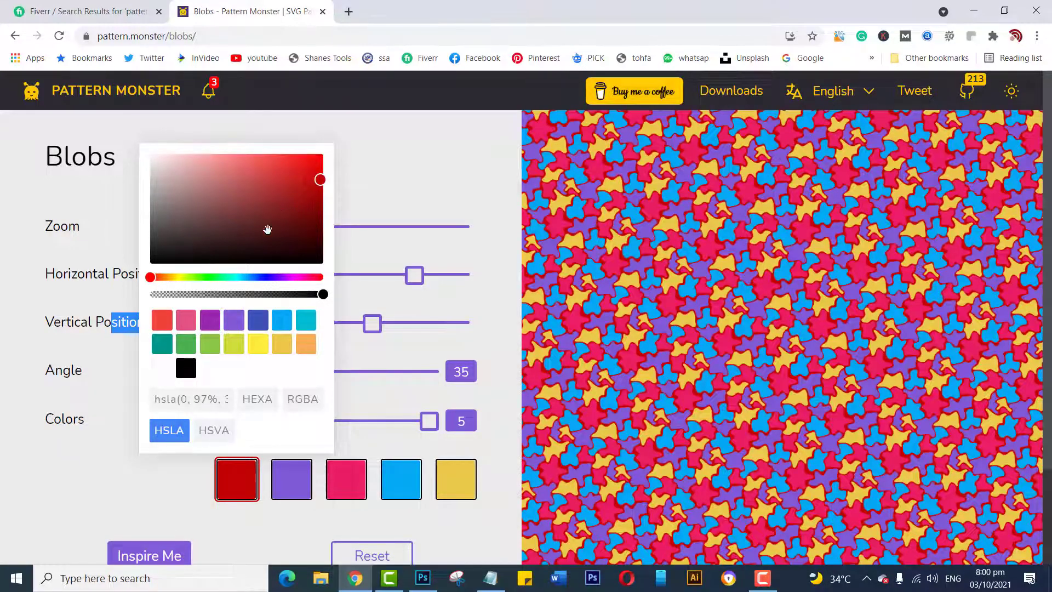
left_click(216, 277)
left_click(268, 277)
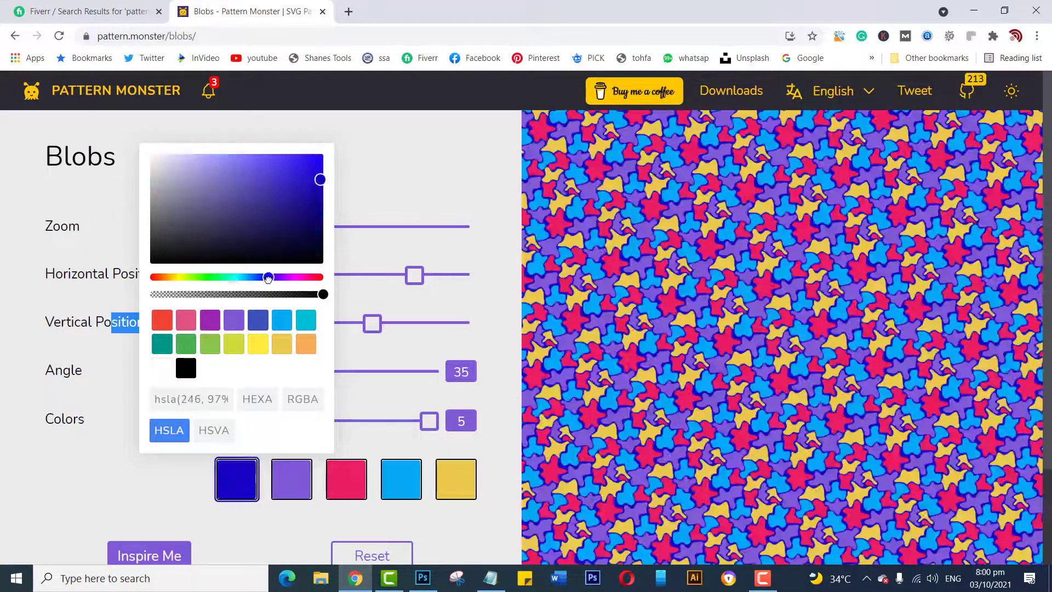
left_click(162, 369)
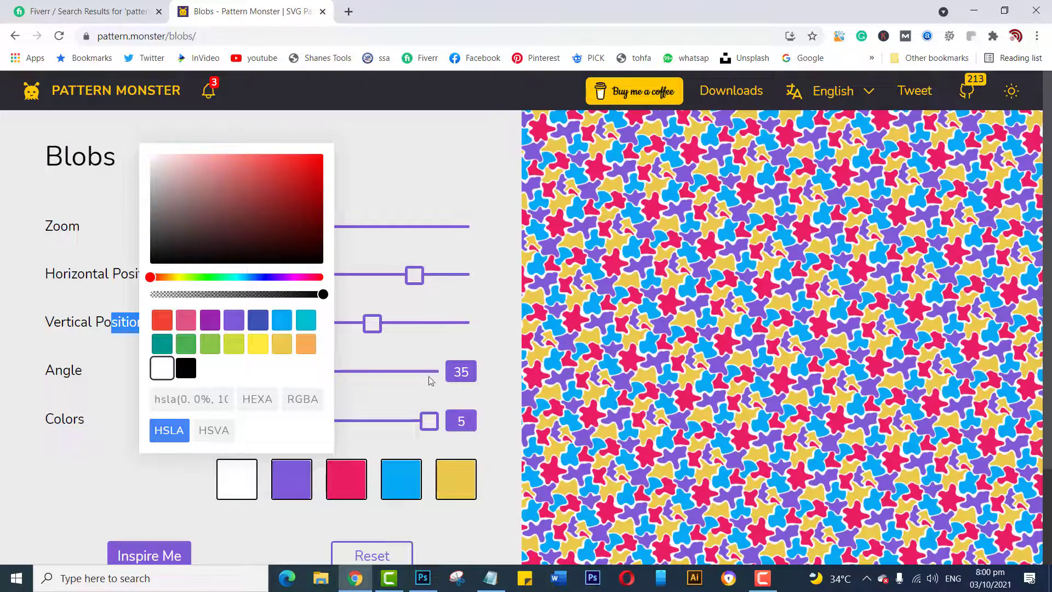
- Recolor the pattern's purple blobs dark indigo and its pink blobs lime green
left_click(305, 496)
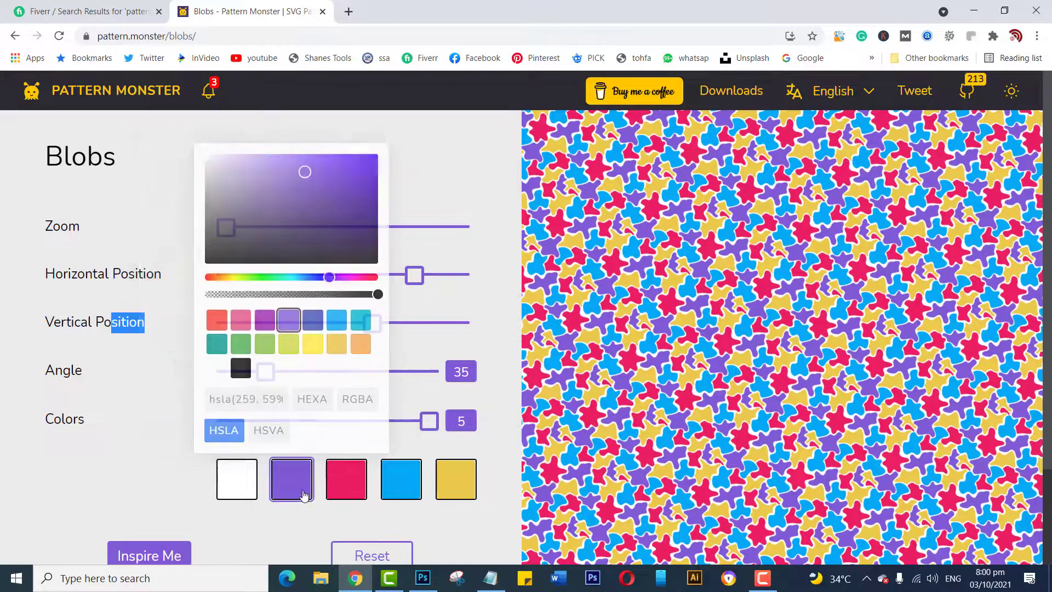
left_click(349, 205)
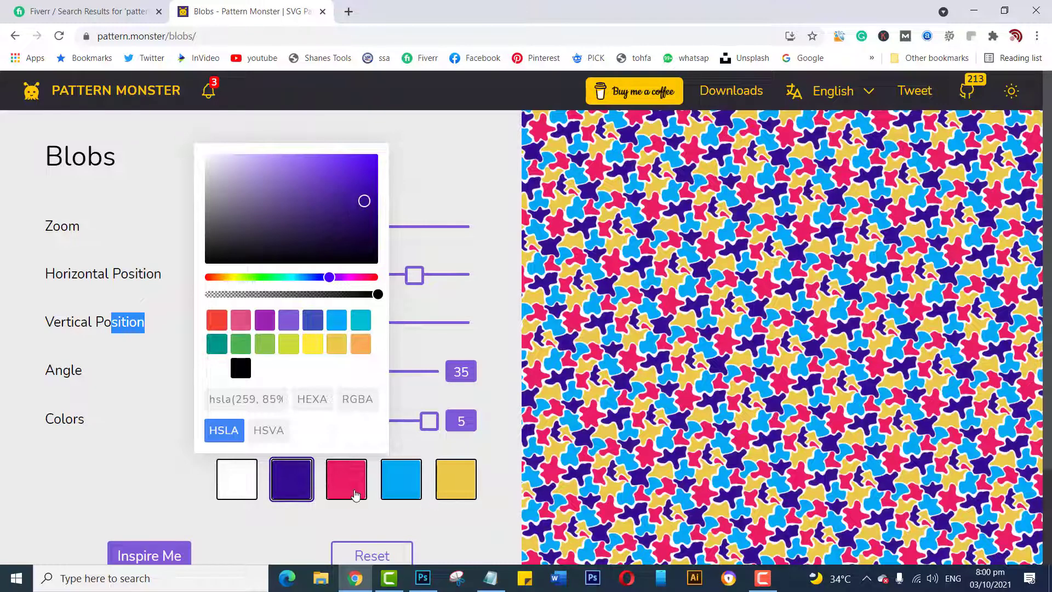
left_click(354, 493)
left_click(338, 343)
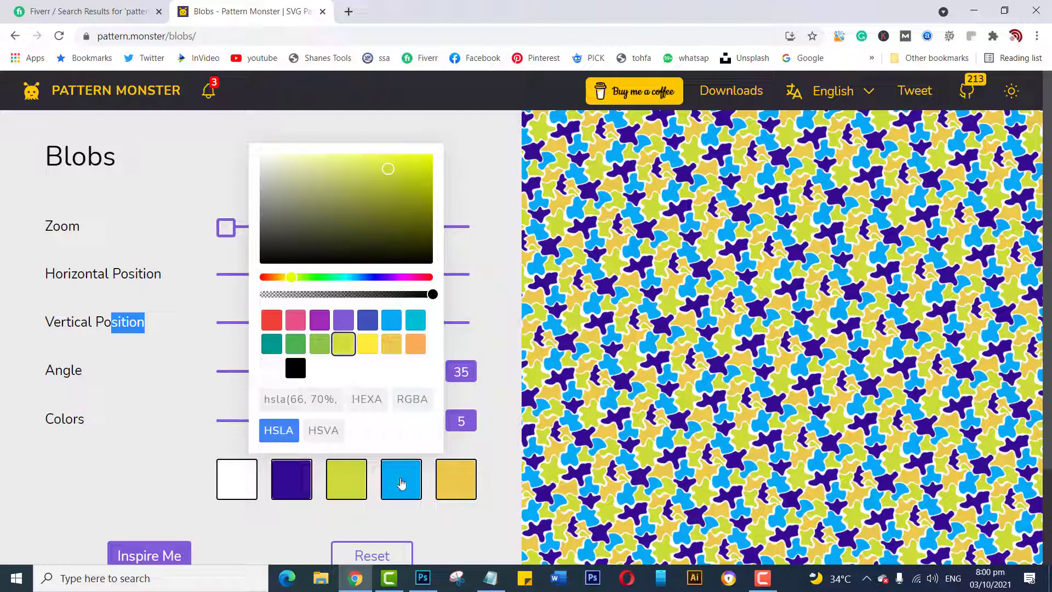
- Try red for the pattern's yellow blobs and settle on light orange
left_click(457, 485)
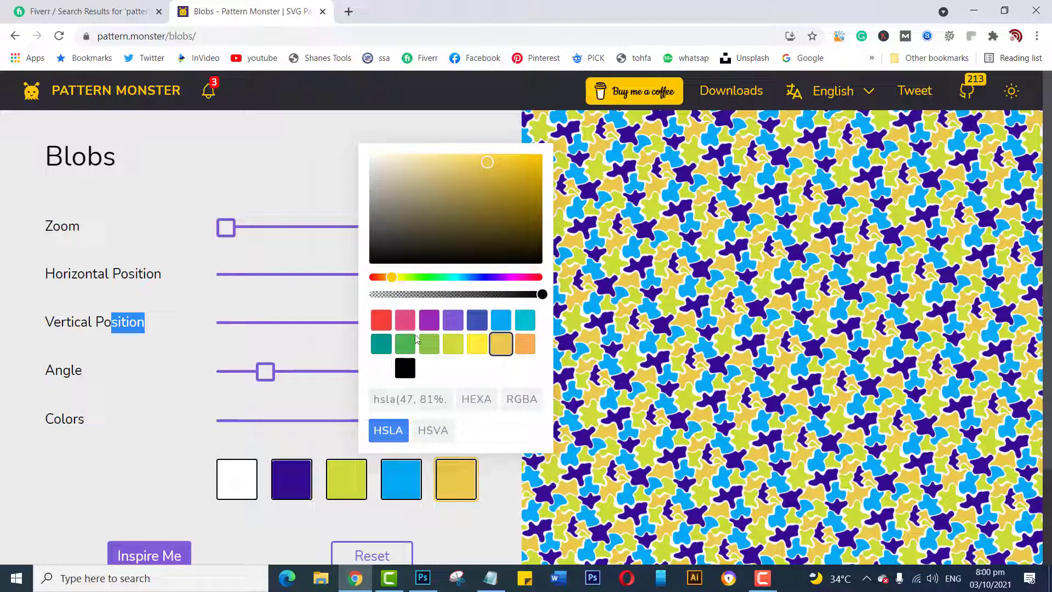
left_click(378, 325)
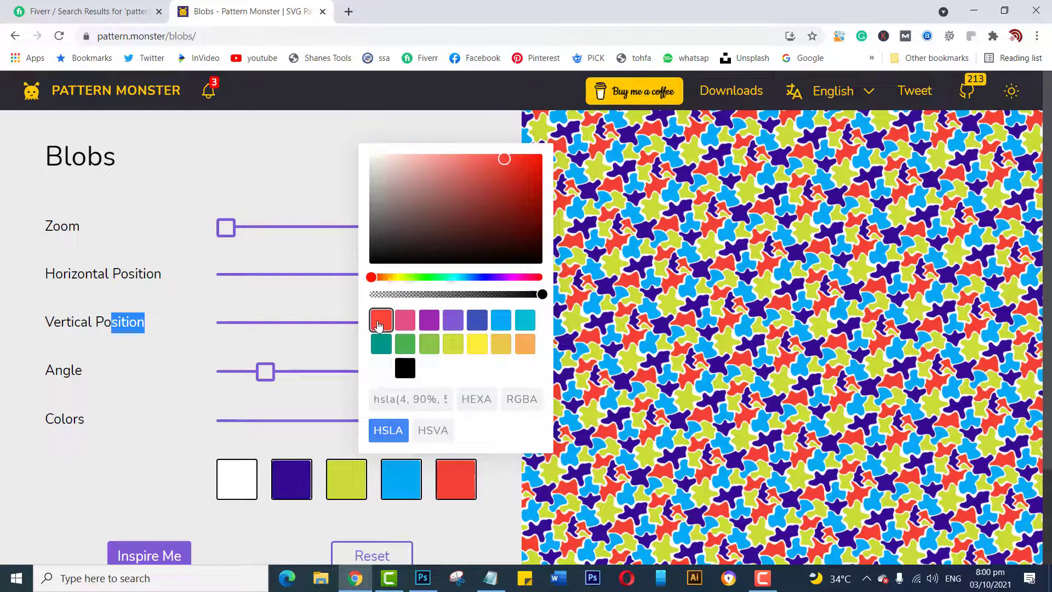
left_click(526, 345)
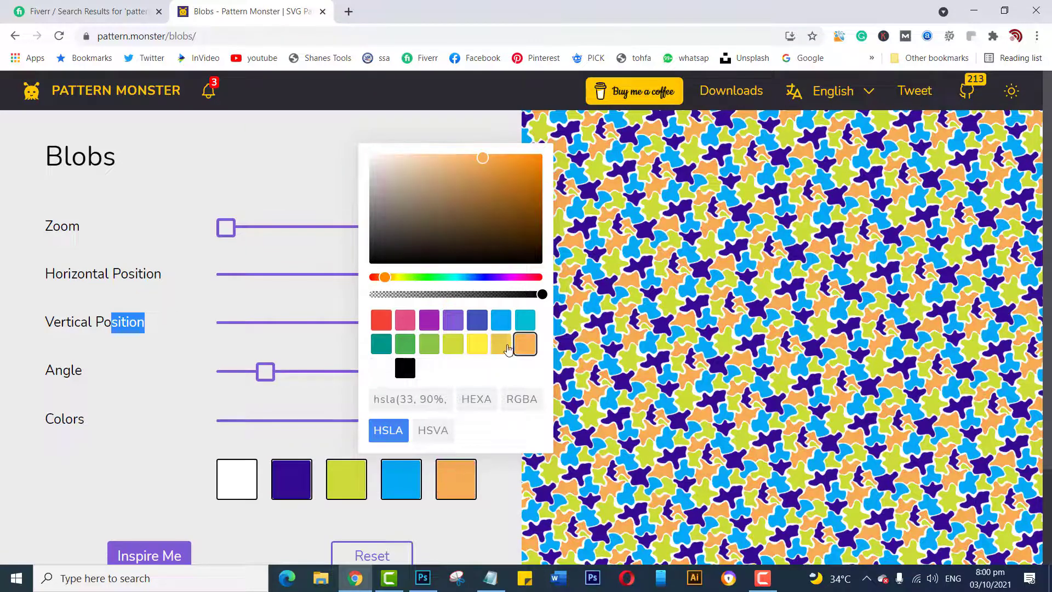
- Close the color picker and download the Blobs pattern as a 1080 × 1080 PNG to the Desktop
left_click(303, 403)
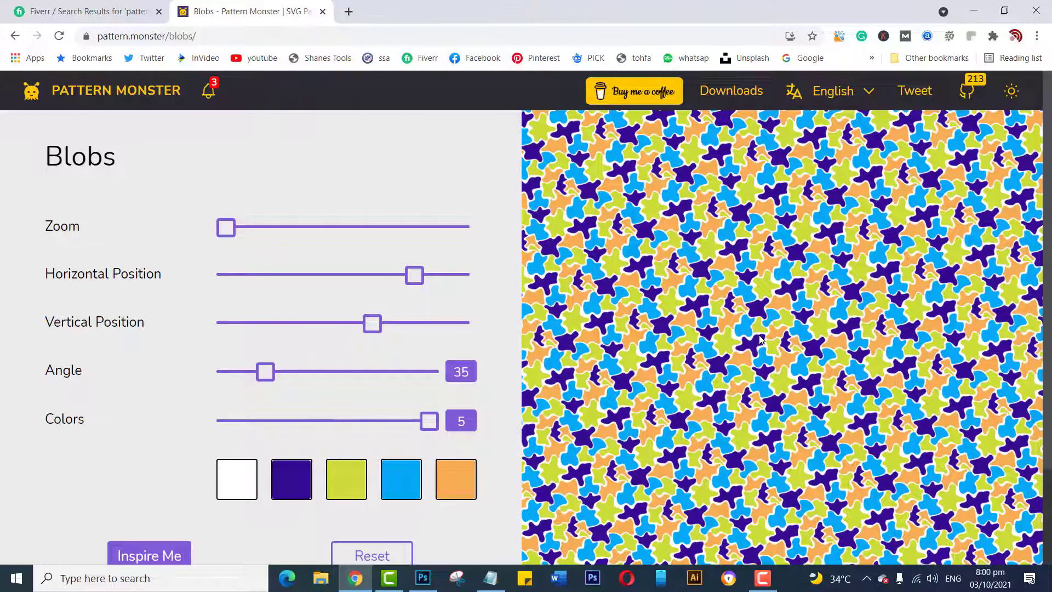
scroll(748, 340, "down", 2)
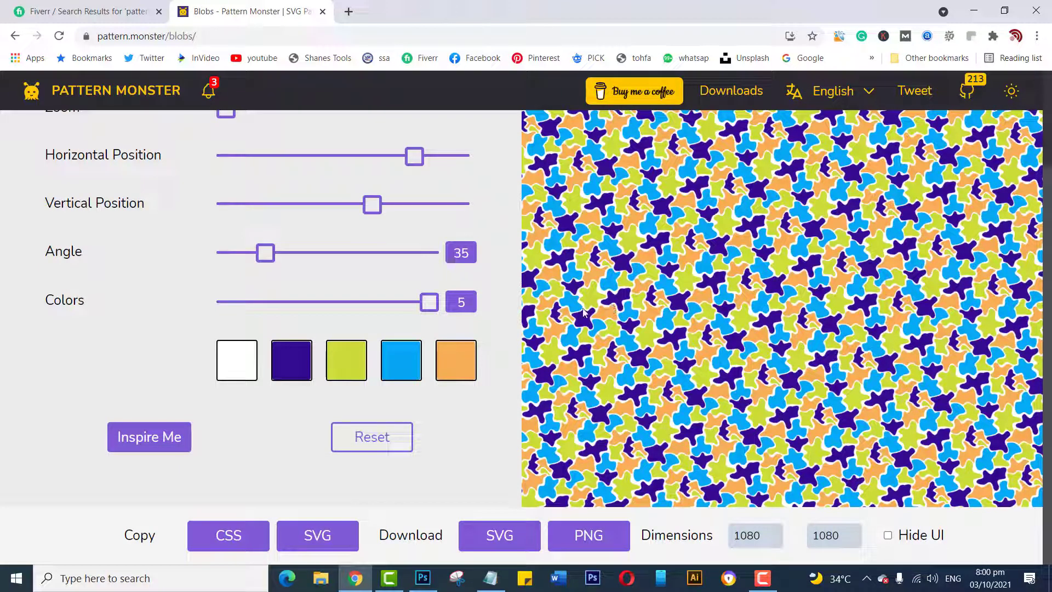
scroll(581, 315, "up", 2)
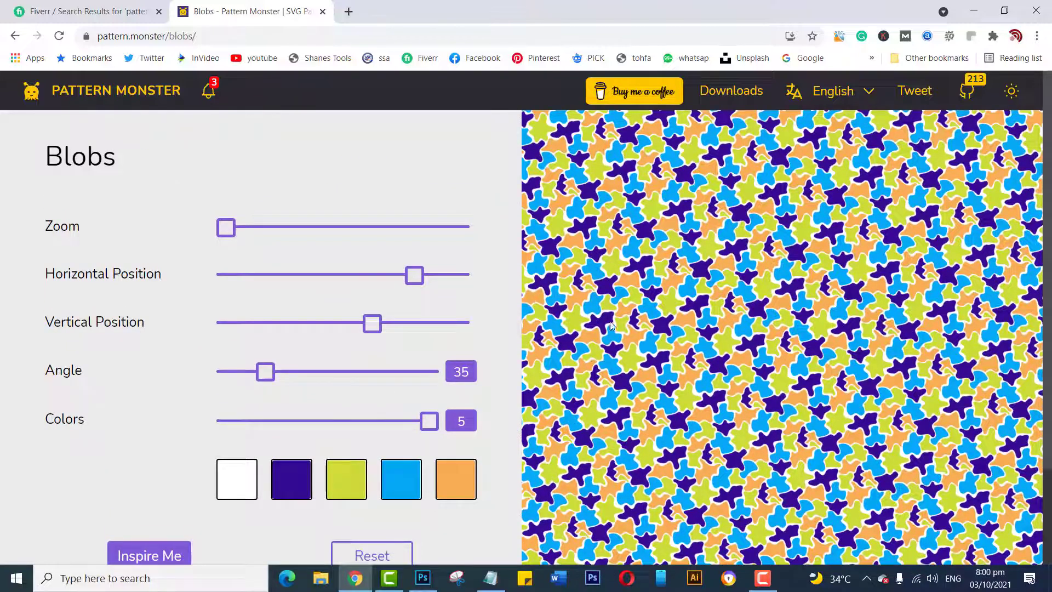
scroll(646, 323, "down", 2)
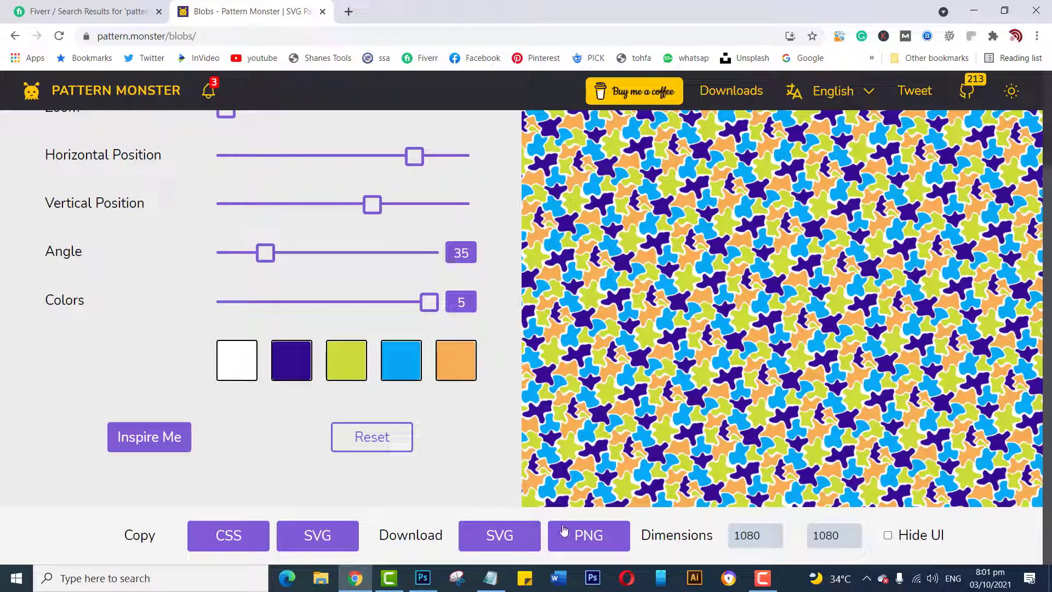
left_click(575, 541)
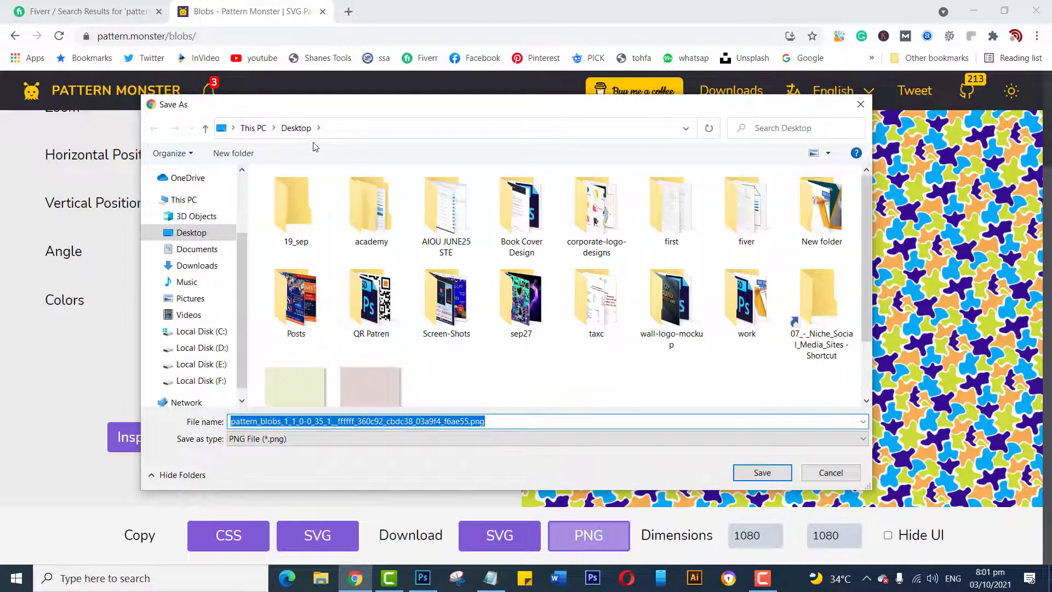
left_click(762, 474)
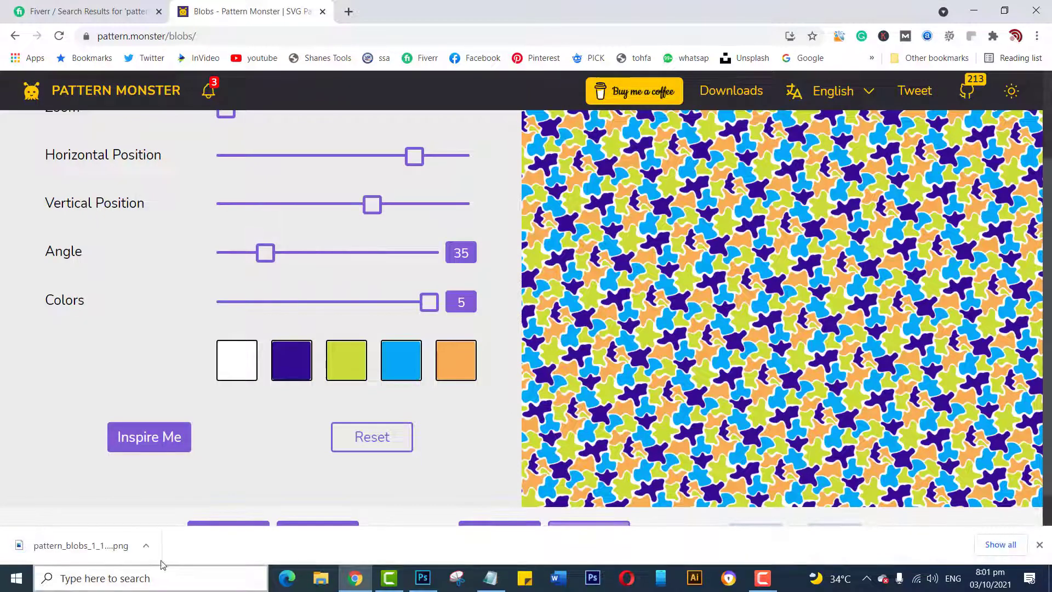
- Open the downloaded Blobs PNG to inspect the pattern at full size and close the image viewer
left_click(144, 546)
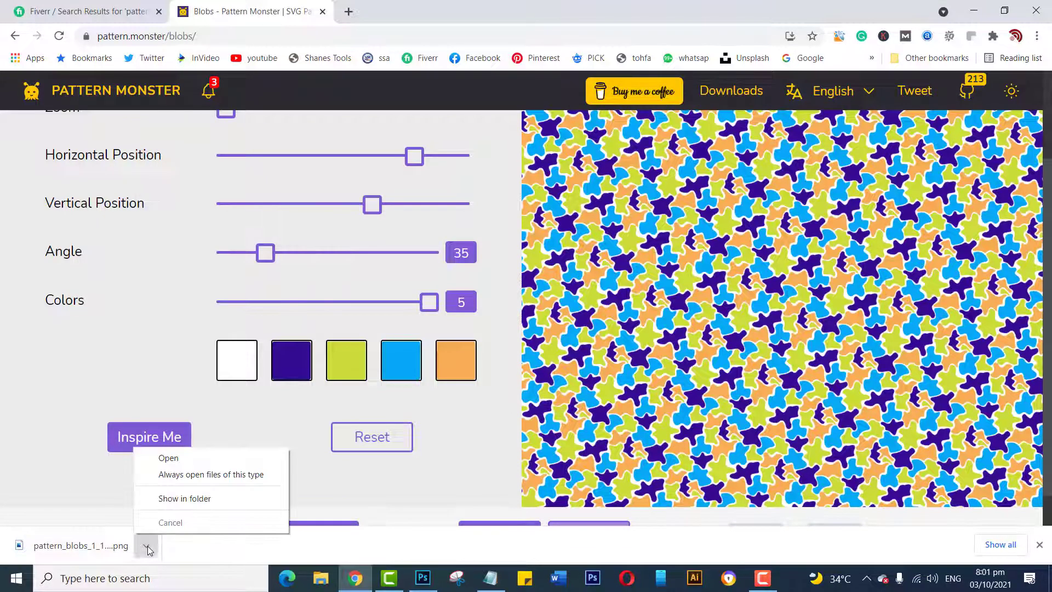
left_click(171, 458)
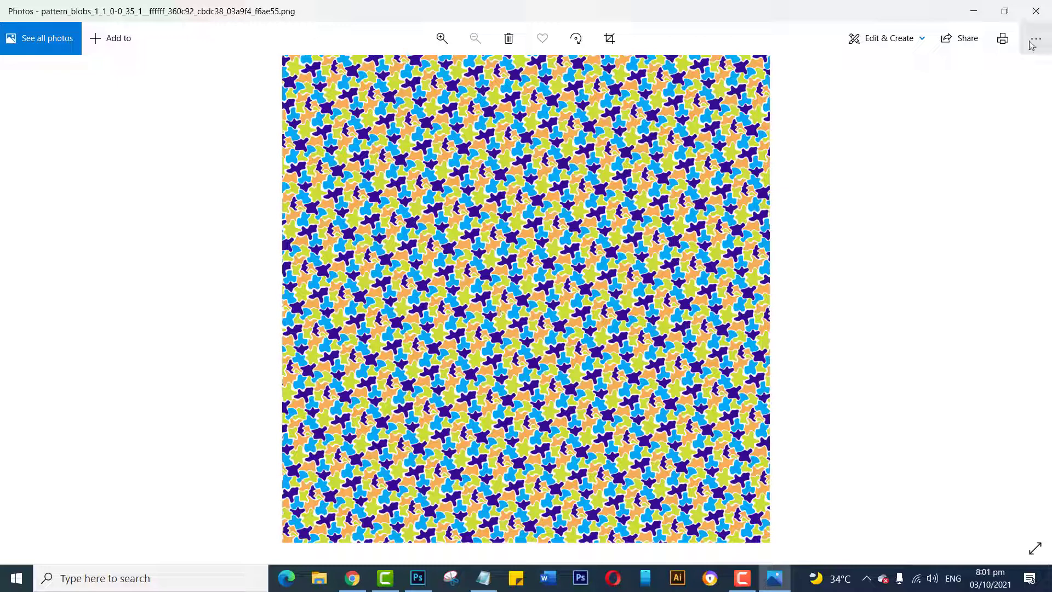
left_click(1036, 11)
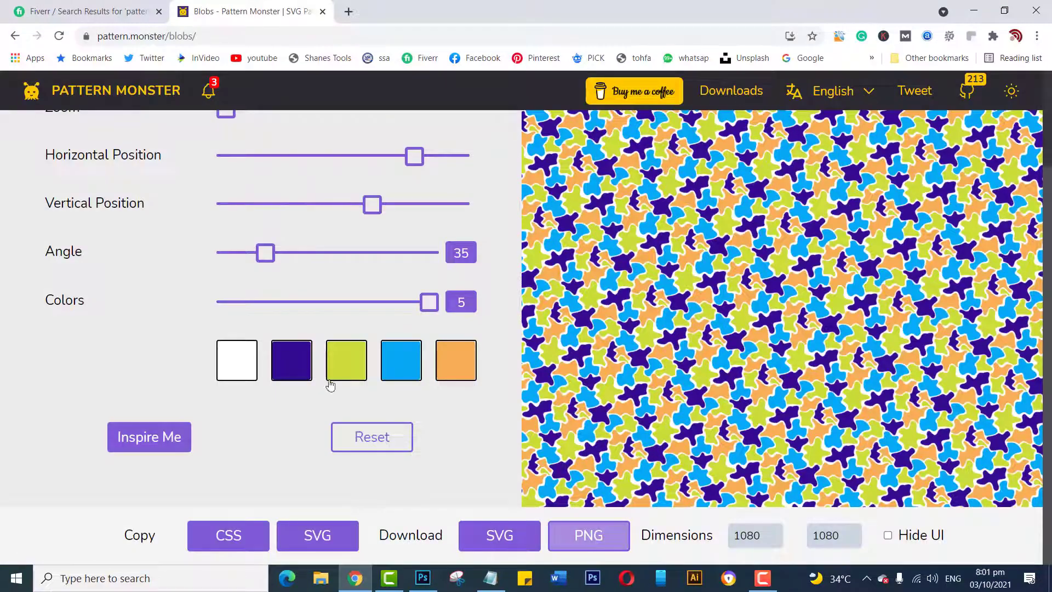
- Return to the Fiverr search results and browse the pattern design gigs and their starting prices
left_click(77, 14)
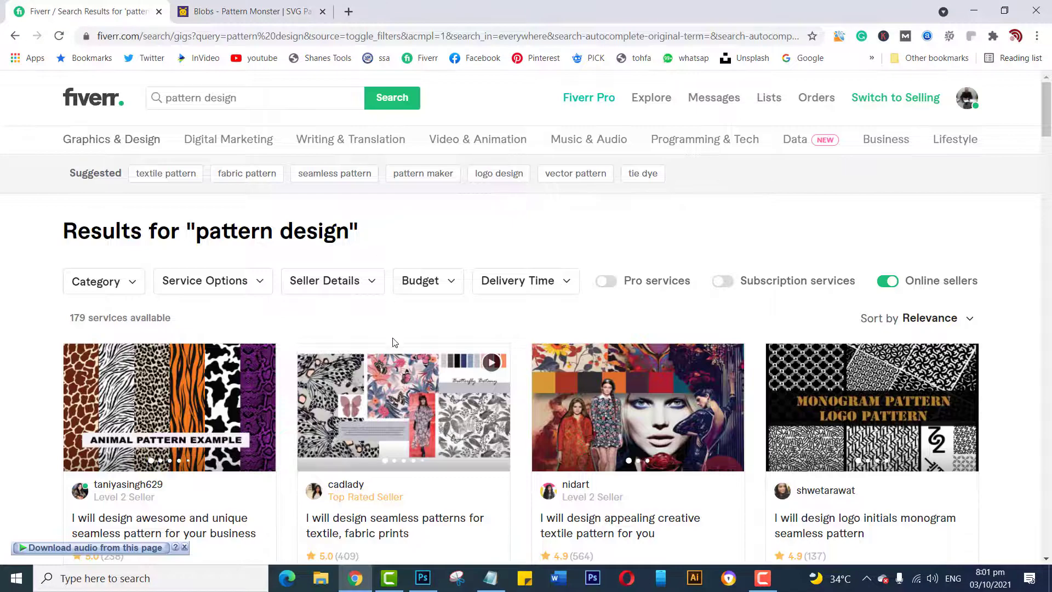
scroll(735, 432, "down", 10)
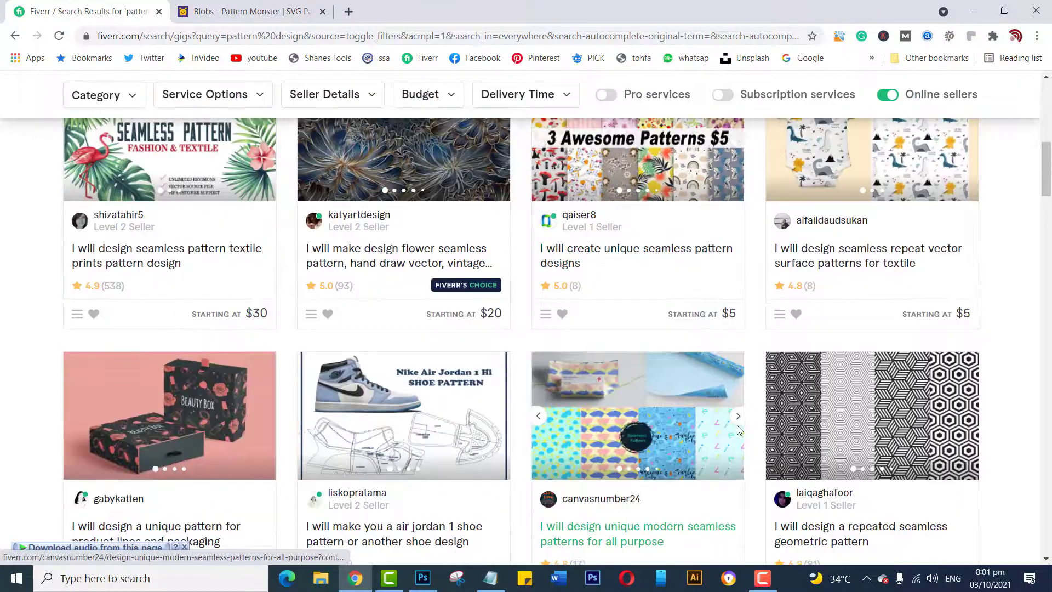
scroll(738, 426, "down", 5)
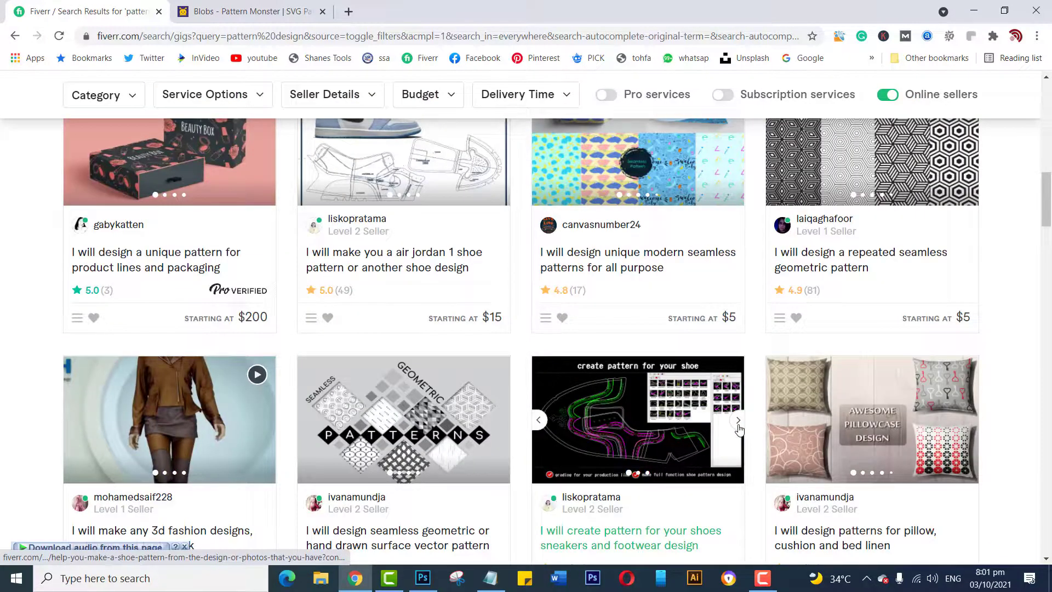
scroll(738, 427, "down", 12)
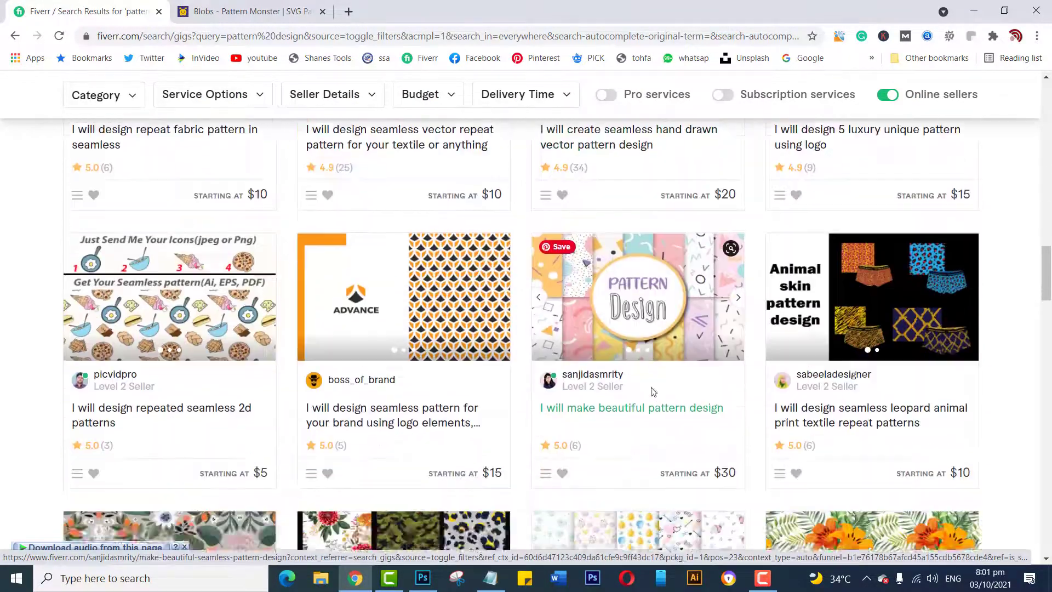
scroll(653, 389, "down", 10)
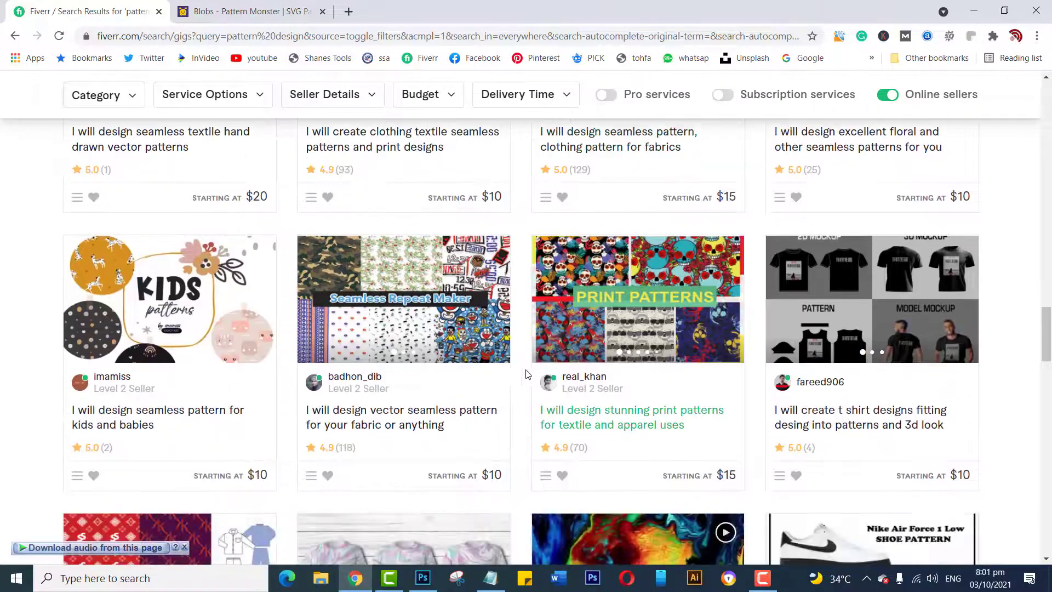
scroll(512, 370, "up", 4)
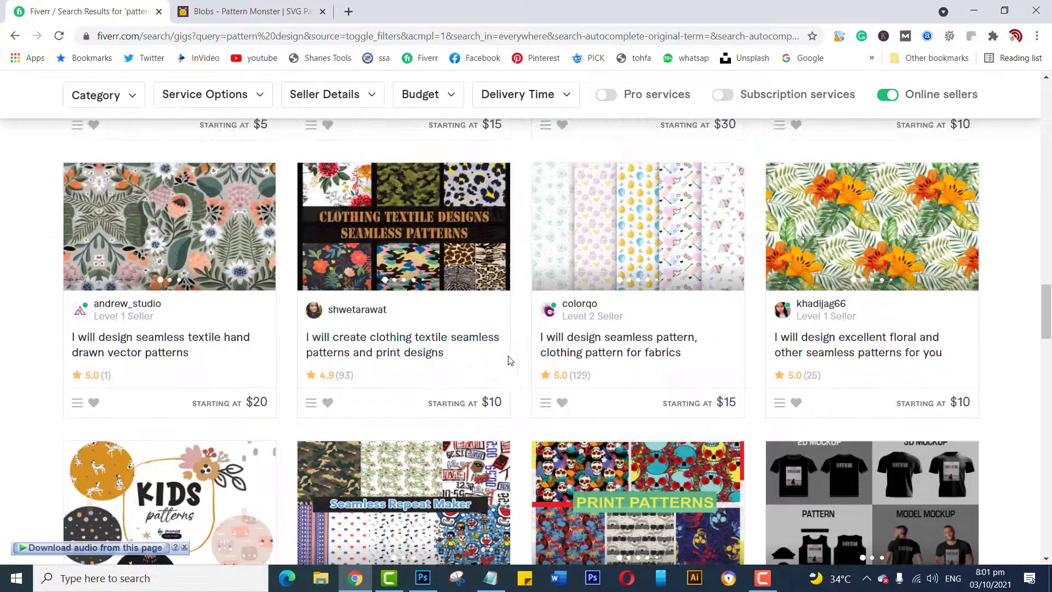
- Open the gig "I will design seamless pattern, clothing pattern for fabrics" and examine its sample images, description and seller details
left_click(663, 261)
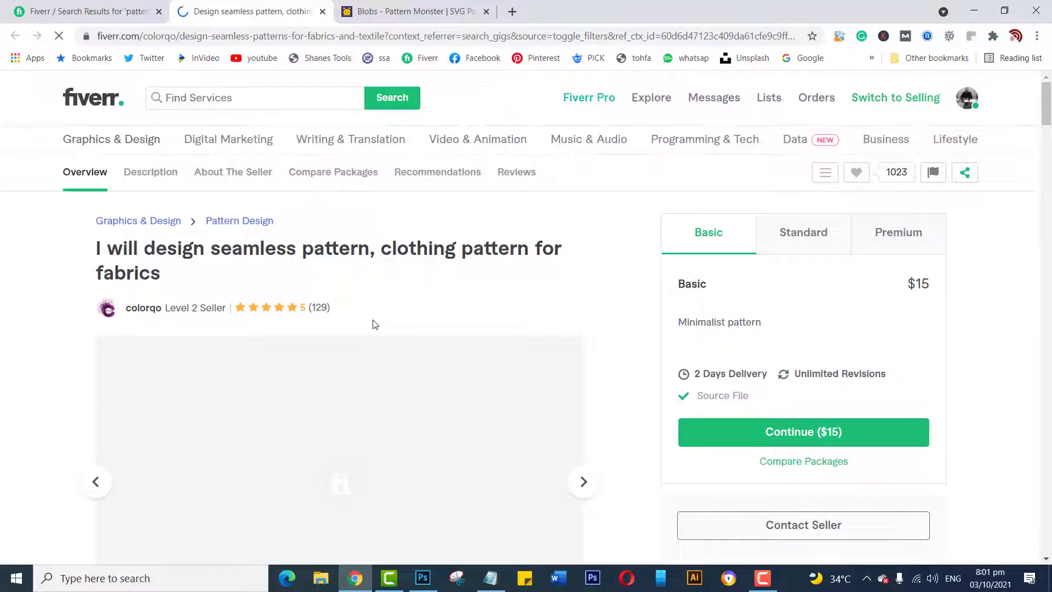
mouse_move(291, 367)
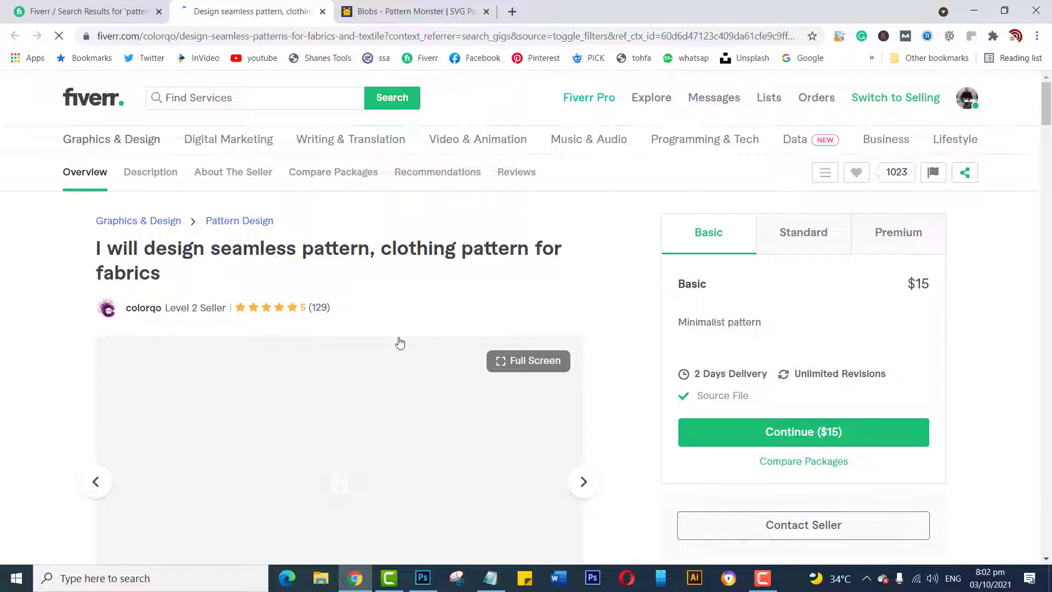
scroll(261, 333, "down", 3)
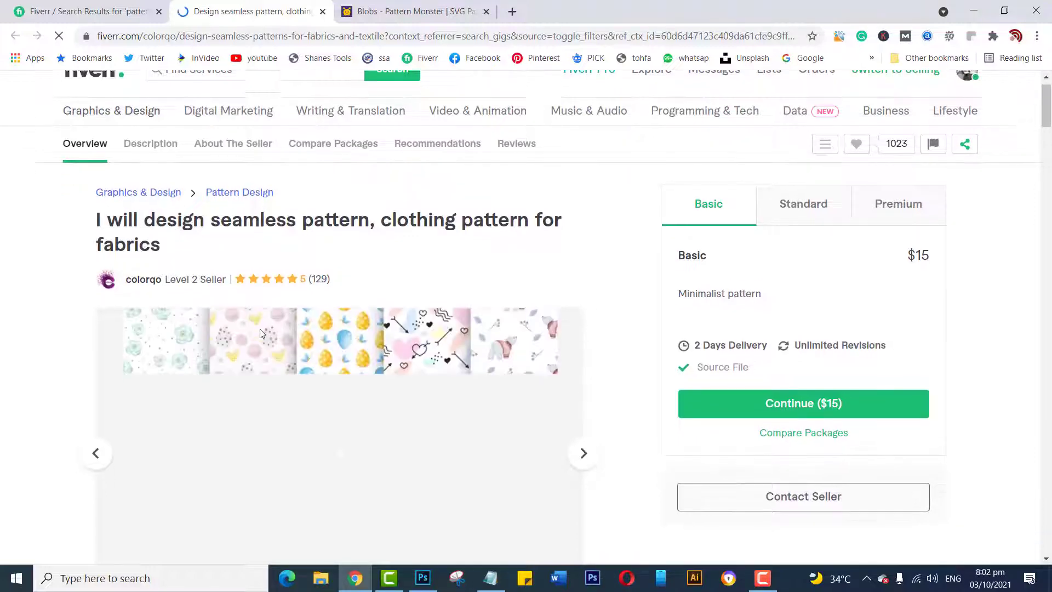
scroll(449, 335, "down", 3)
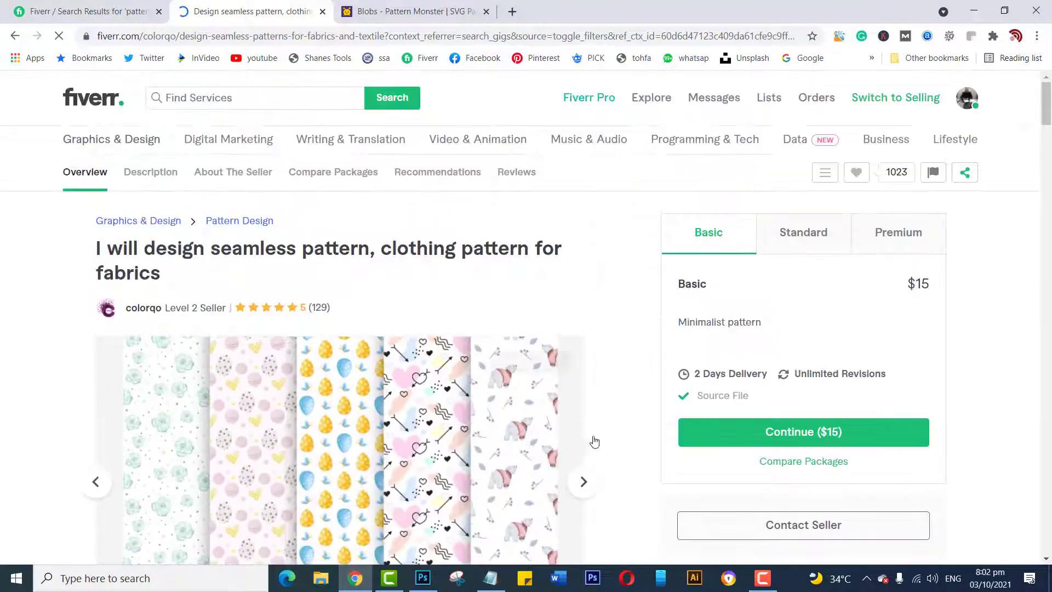
scroll(606, 294, "down", 3)
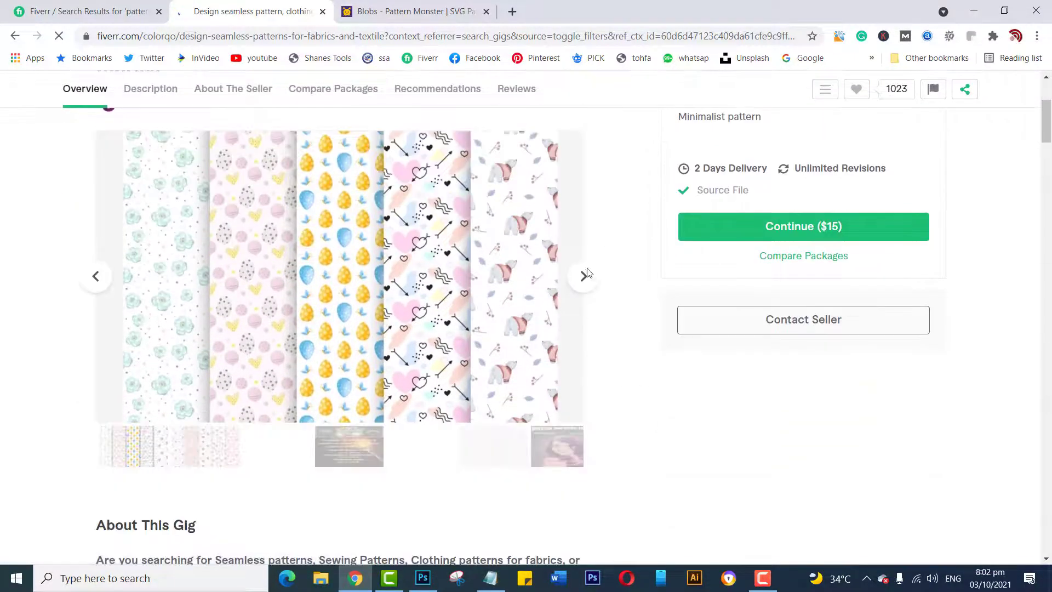
left_click(583, 285)
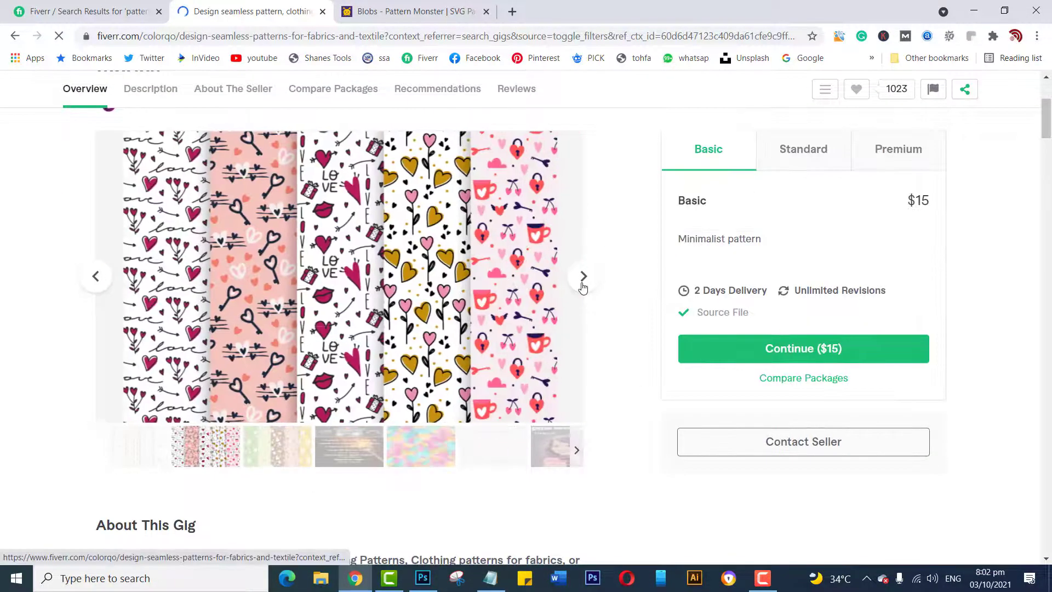
scroll(583, 285, "down", 20)
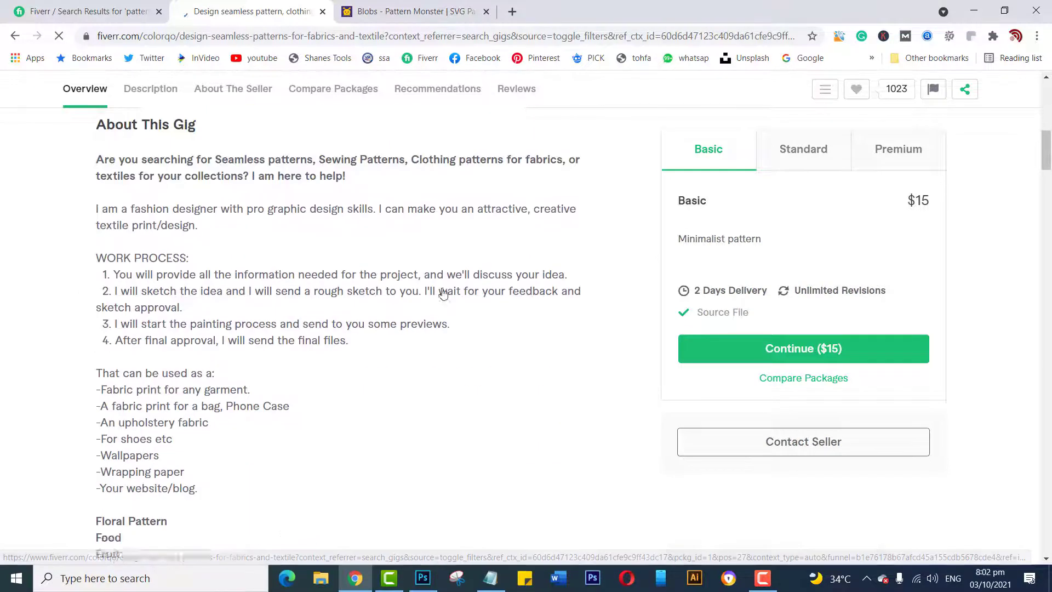
scroll(408, 263, "down", 3)
scroll(400, 258, "up", 13)
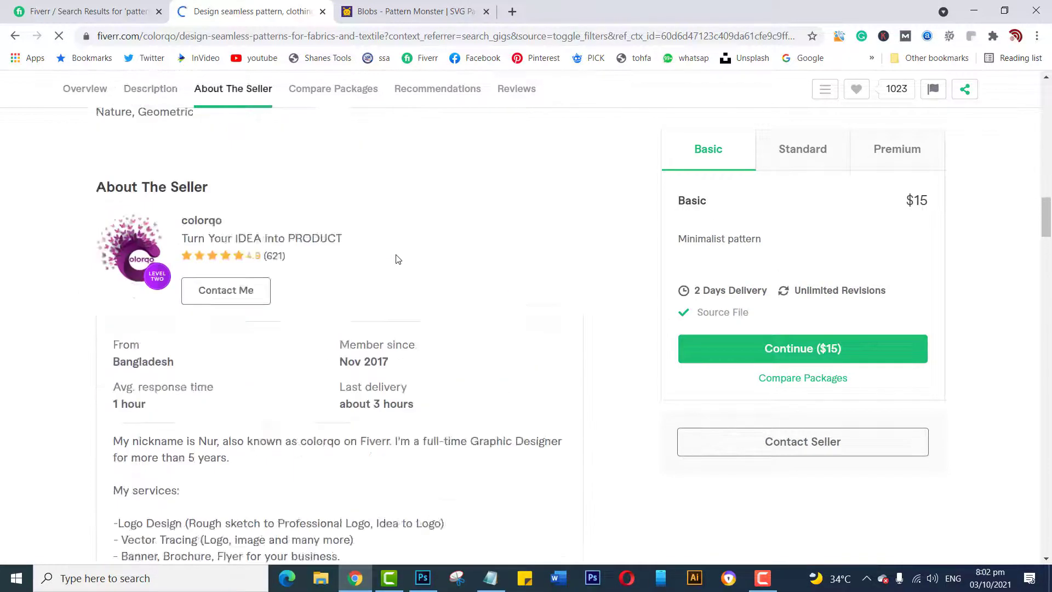
scroll(404, 257, "up", 10)
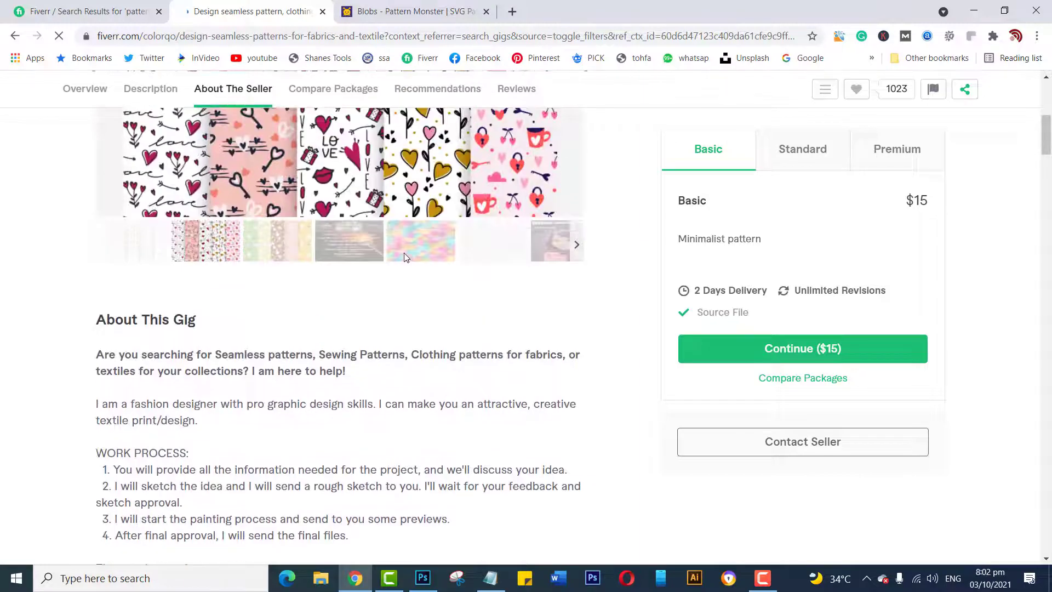
scroll(405, 252, "down", 10)
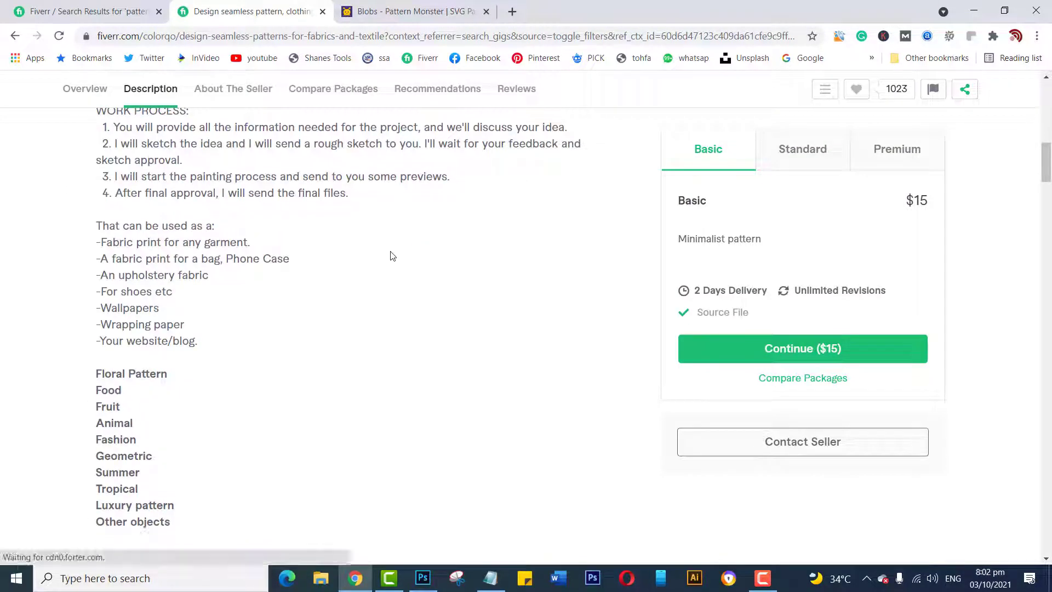
- Return to Pattern Monster and review the Blobs pattern's settings and download options
left_click(409, 11)
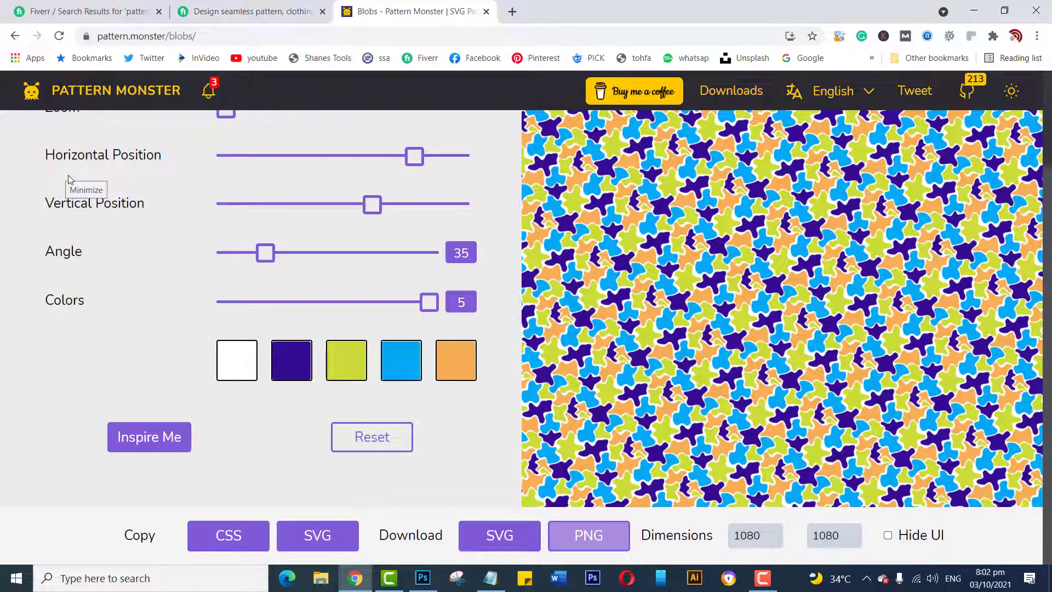
scroll(183, 222, "up", 2)
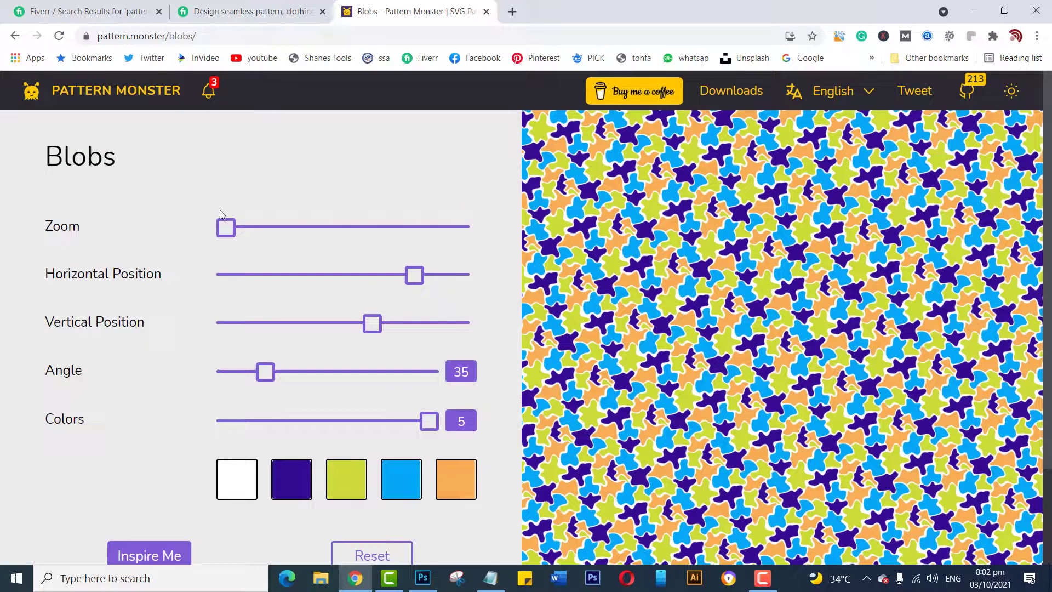
scroll(220, 211, "down", 2)
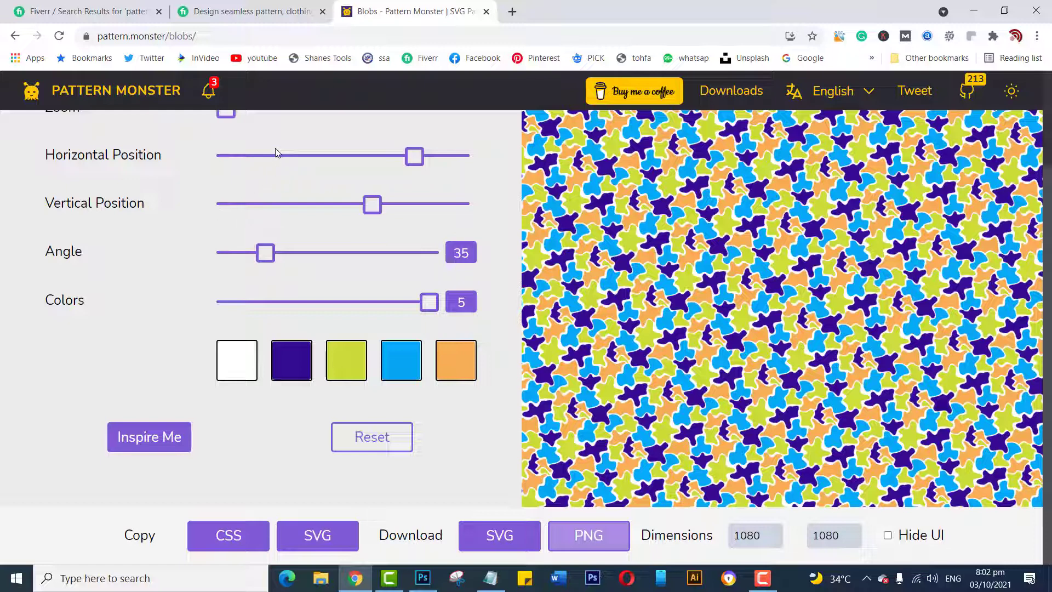
- Switch to Photoshop, create a 200 × 200 px, 300 pixels/inch RGB document with a white background, and float it in an enlarged window
left_click(423, 579)
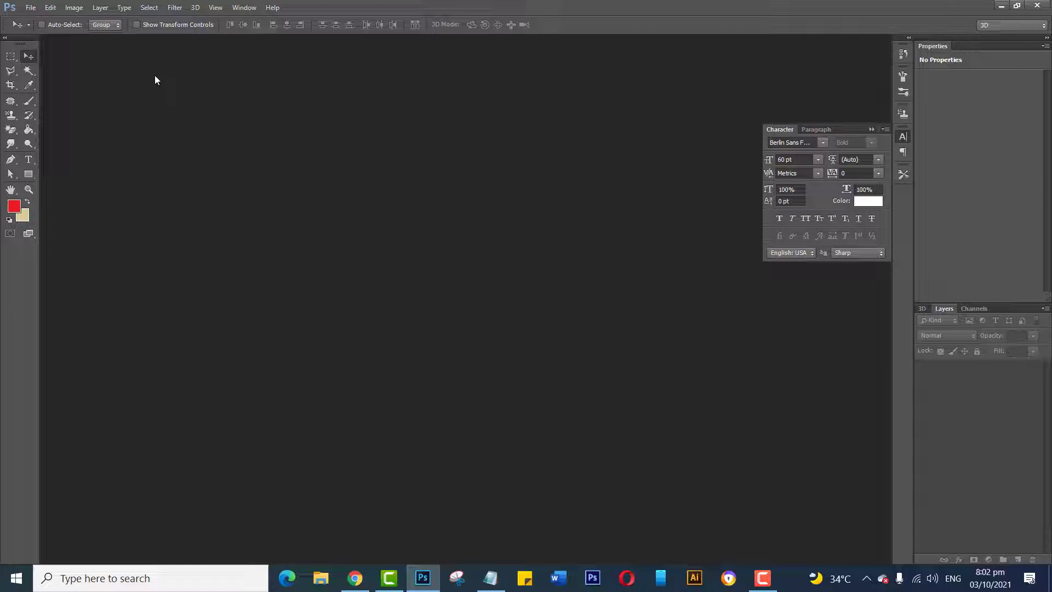
left_click(31, 8)
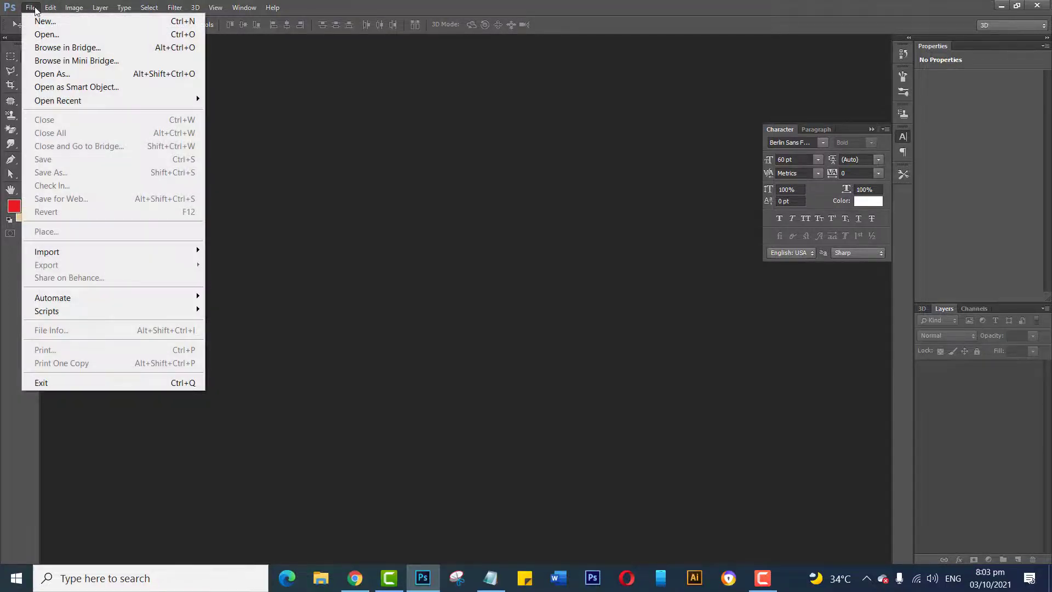
left_click(44, 21)
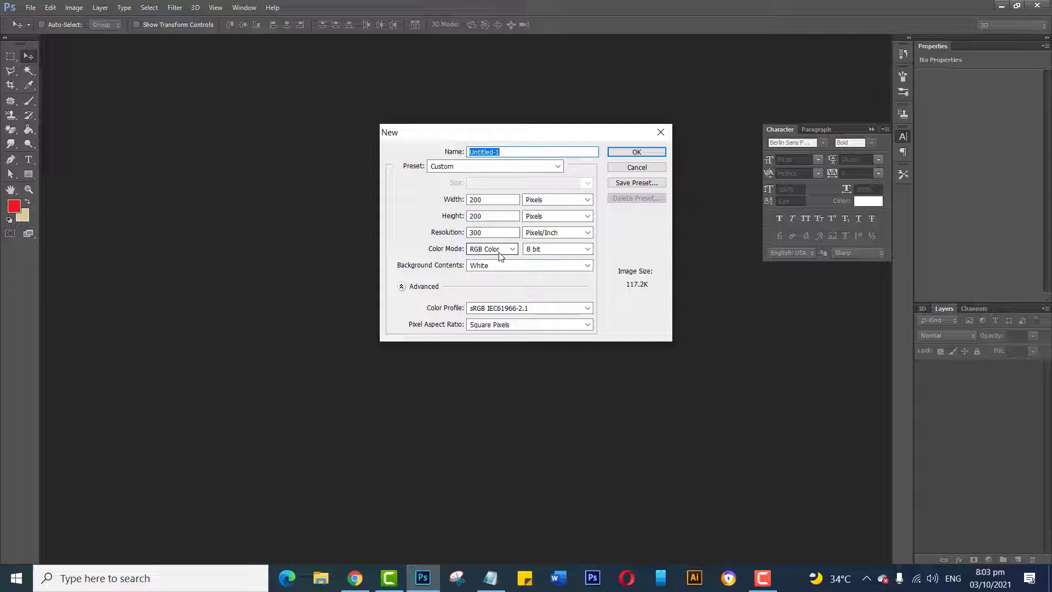
left_click(633, 155)
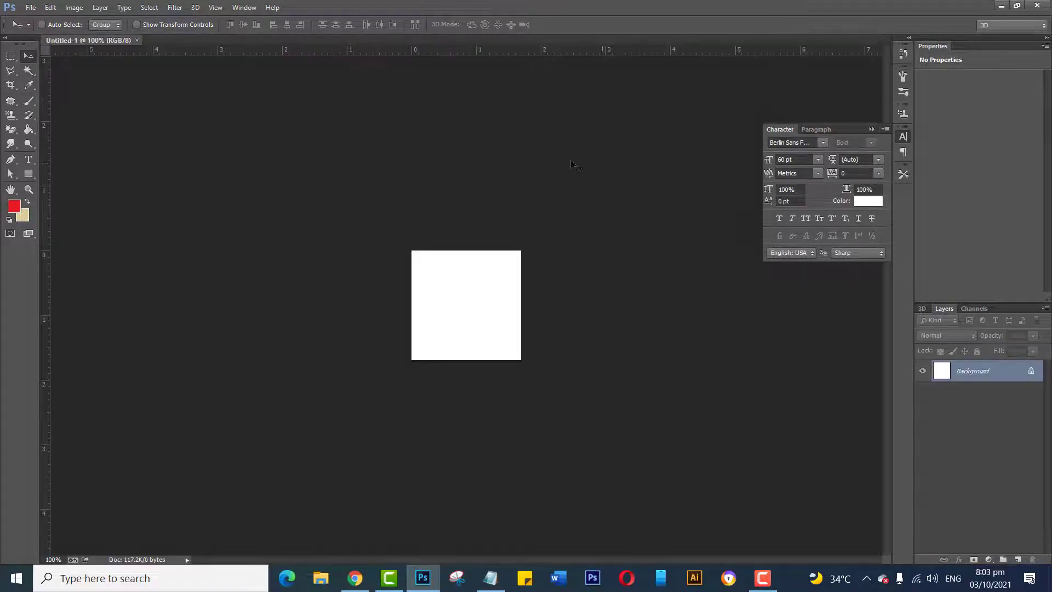
left_click_drag(105, 41, 378, 88)
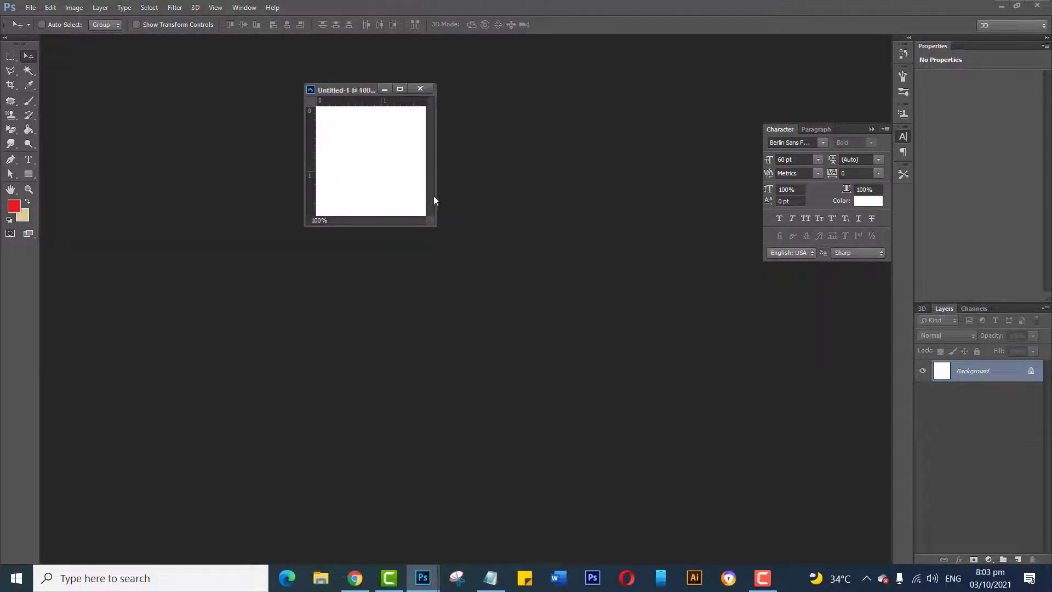
left_click_drag(457, 252, 503, 301)
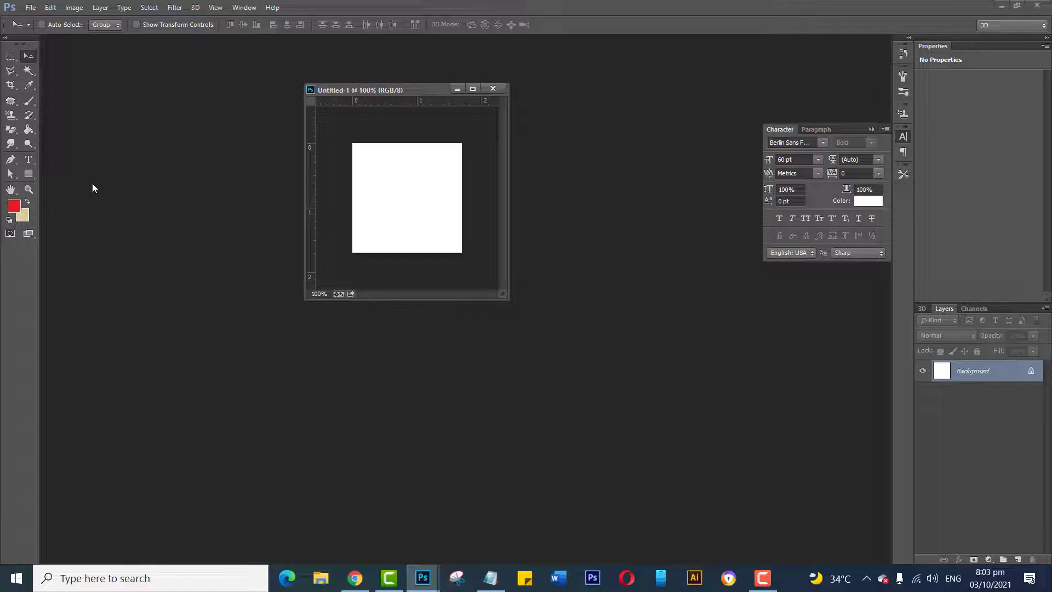
- Draw a red square about 30 × 30 px near the middle of the canvas with the Rectangle tool
left_click(28, 174)
left_click_drag(388, 187, 406, 209)
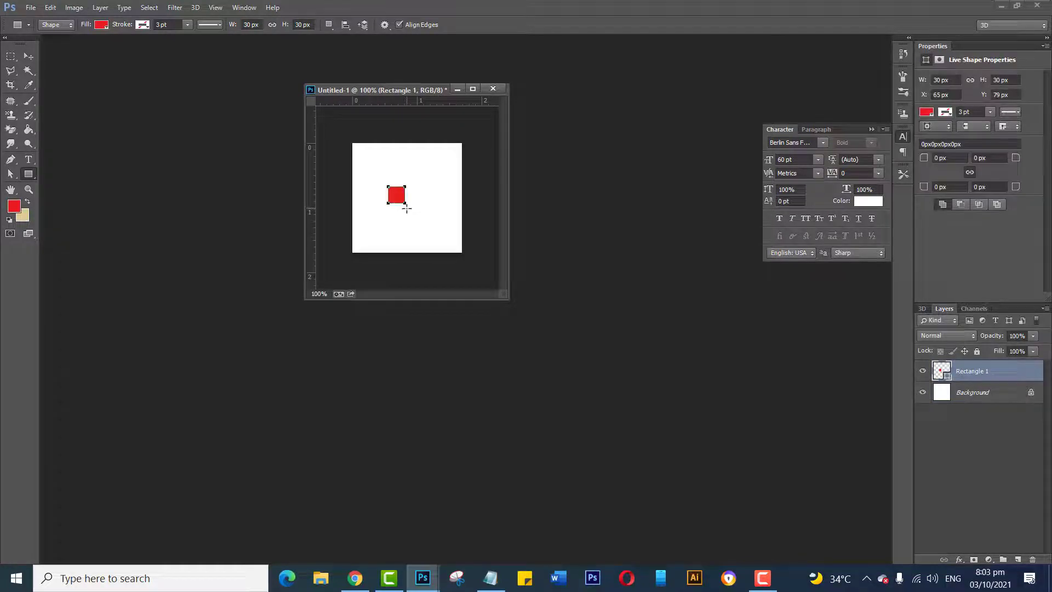
- Centre the red square horizontally and vertically on the whole canvas, and clear the selection
left_click(30, 58)
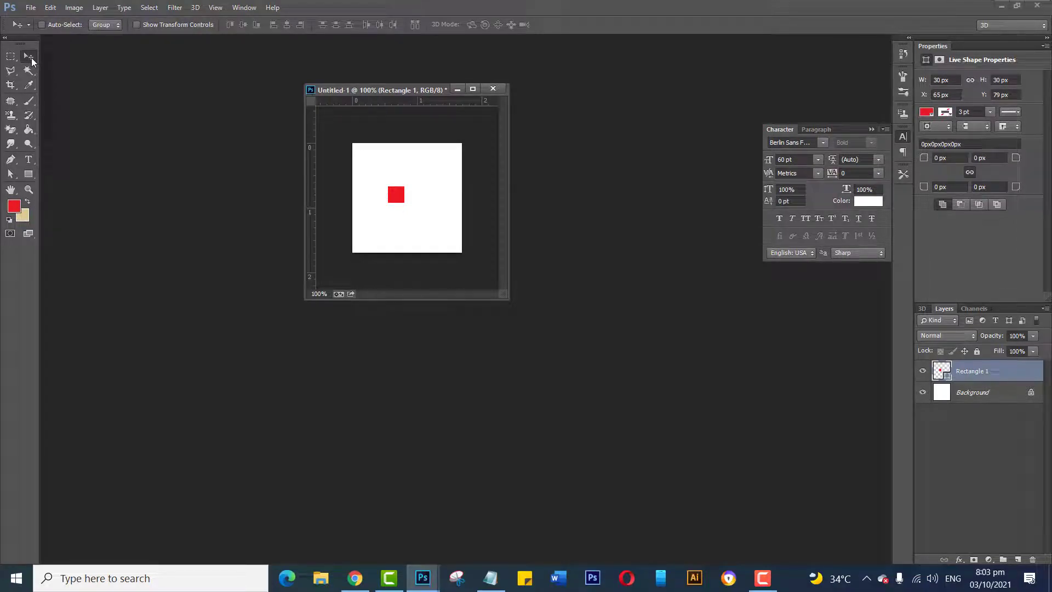
key("ctrl+a")
left_click(289, 26)
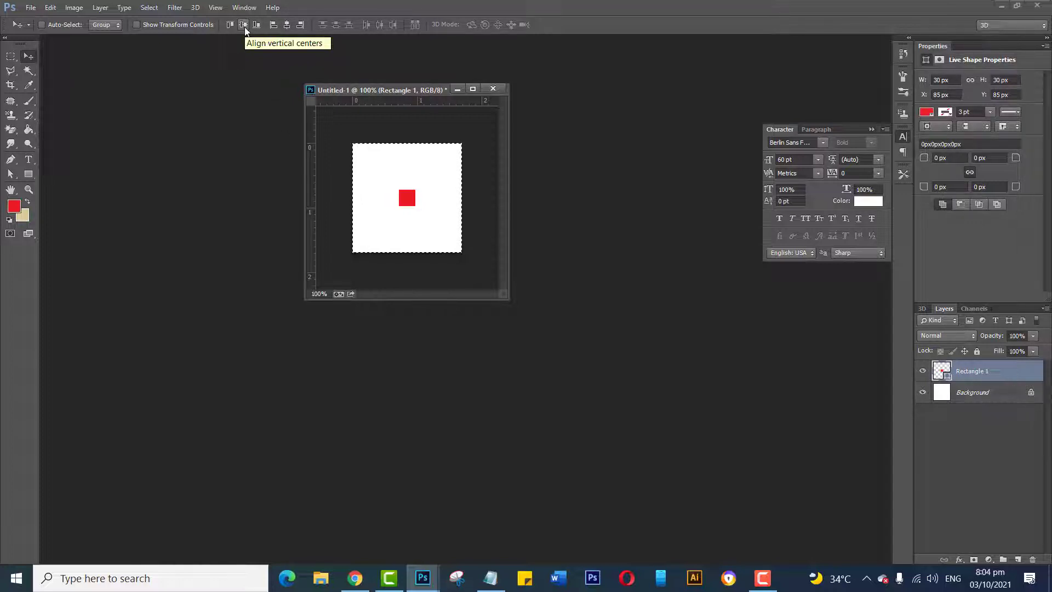
left_click(286, 25)
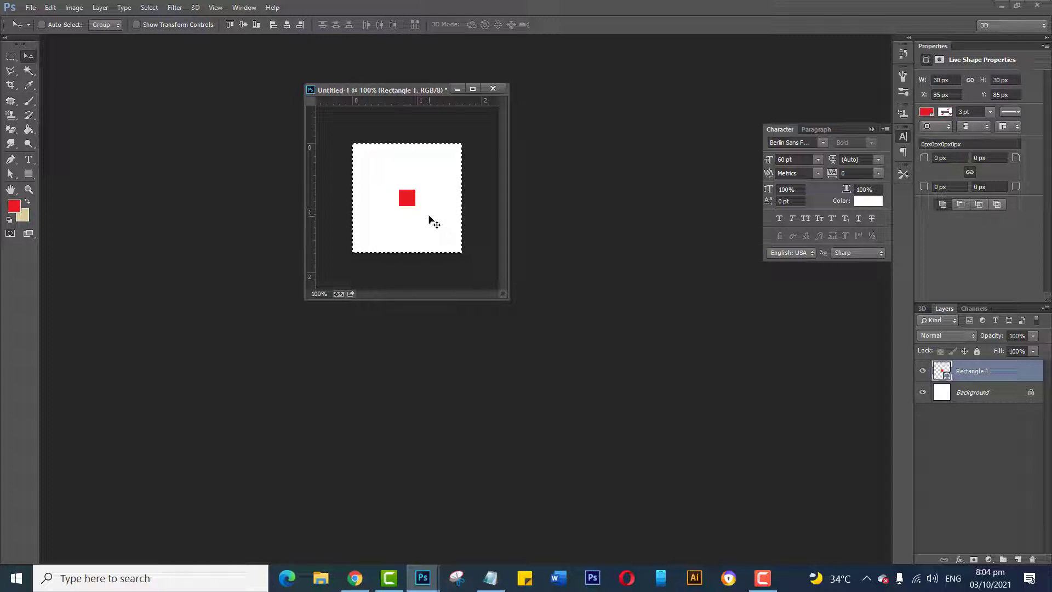
key("ctrl+d")
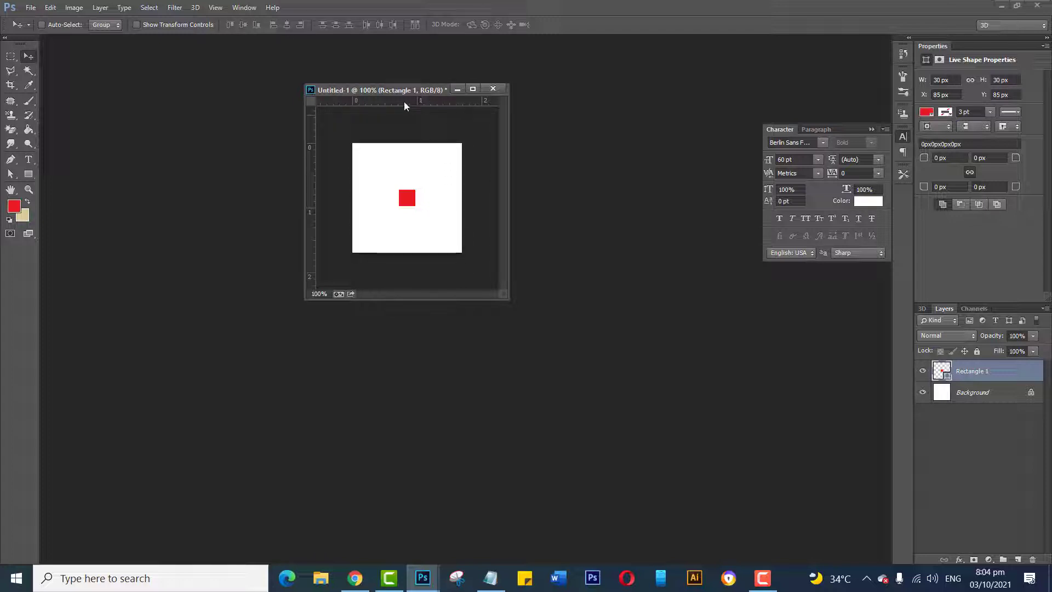
- Place a horizontal and a vertical guide through the square's centre, and delete the square's layer
left_click_drag(405, 101, 406, 198)
left_click_drag(313, 236, 412, 237)
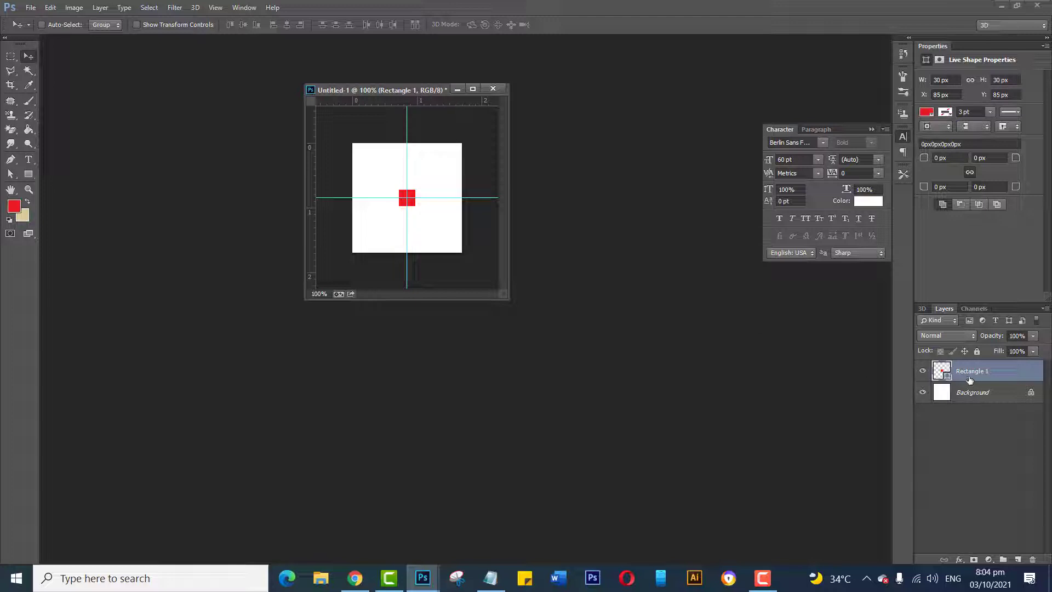
left_click(1032, 560)
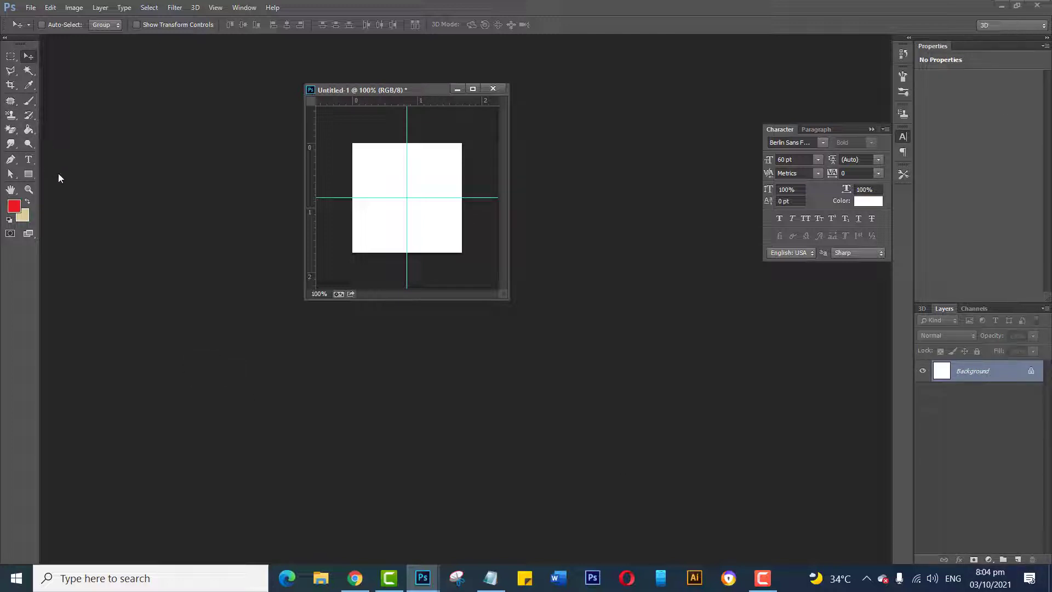
- Draw a red Crown 2 custom shape about 64 × 59 px in the canvas's upper-left quadrant
left_click(32, 159)
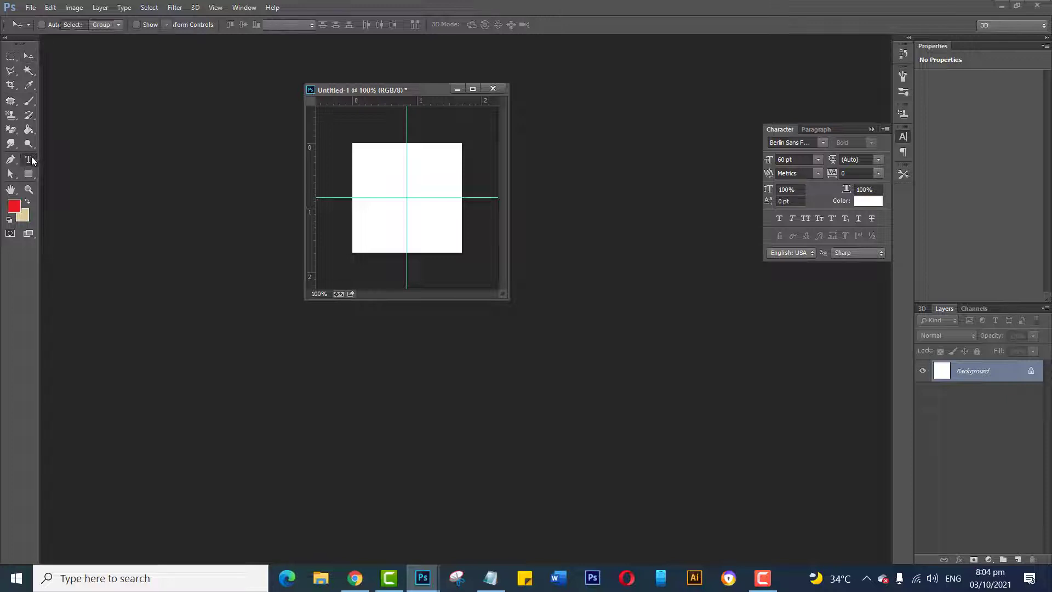
left_click(33, 172)
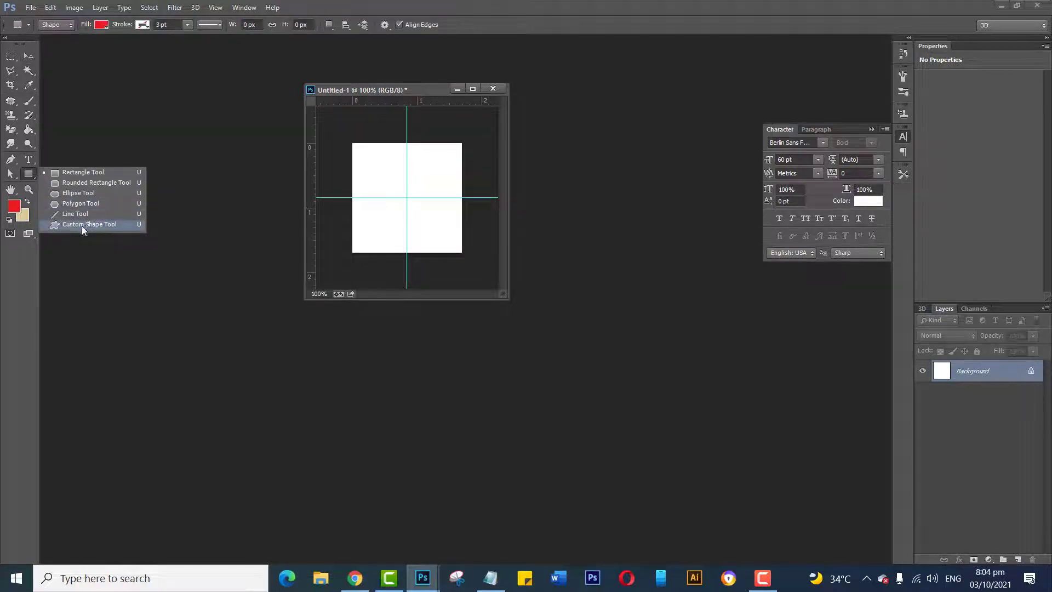
left_click(80, 225)
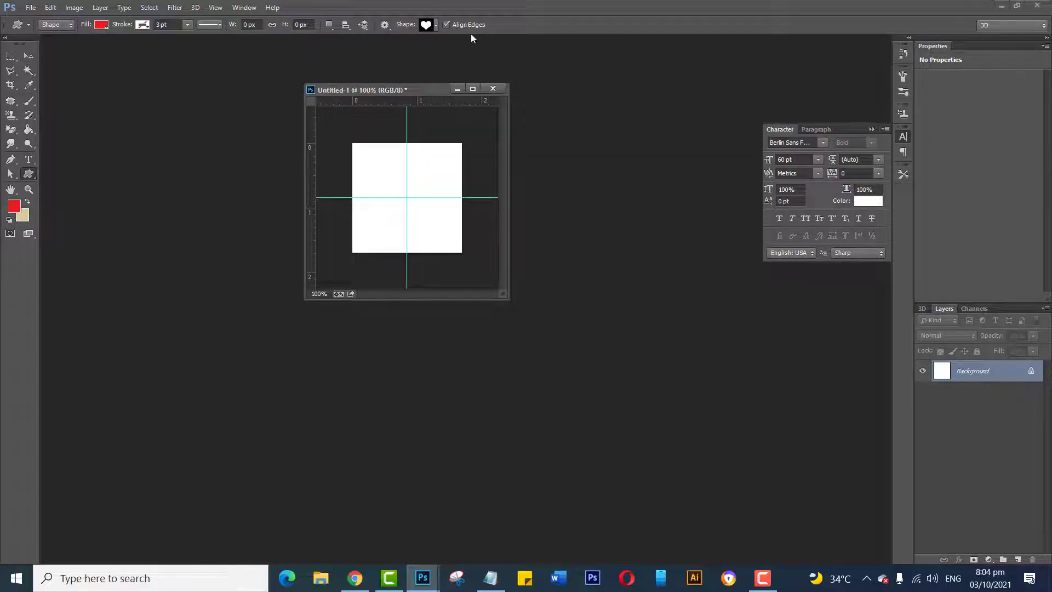
left_click(437, 26)
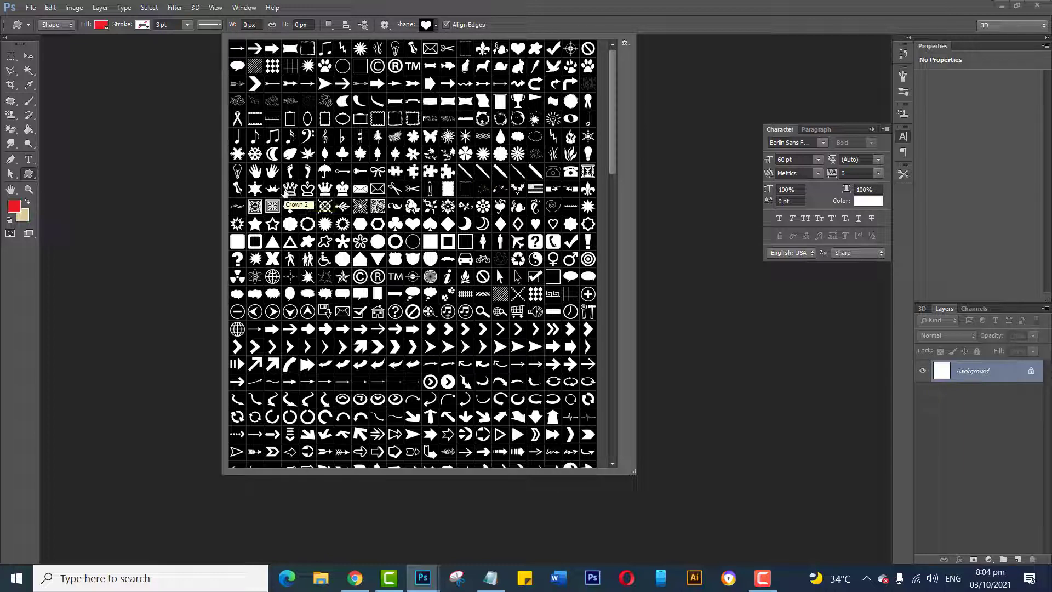
left_click(289, 190)
left_click(192, 179)
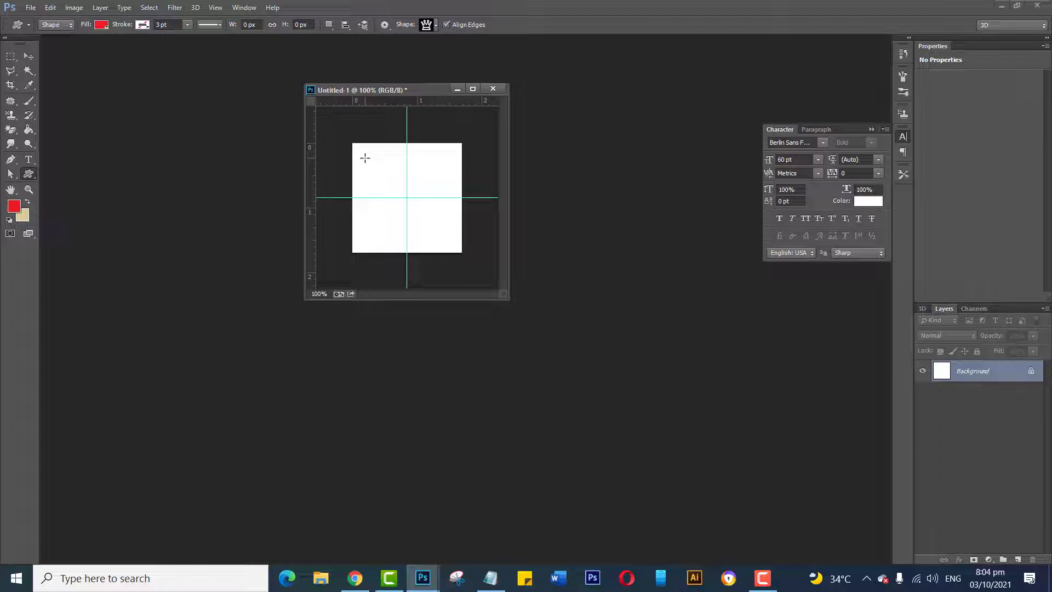
left_click_drag(365, 158, 399, 204)
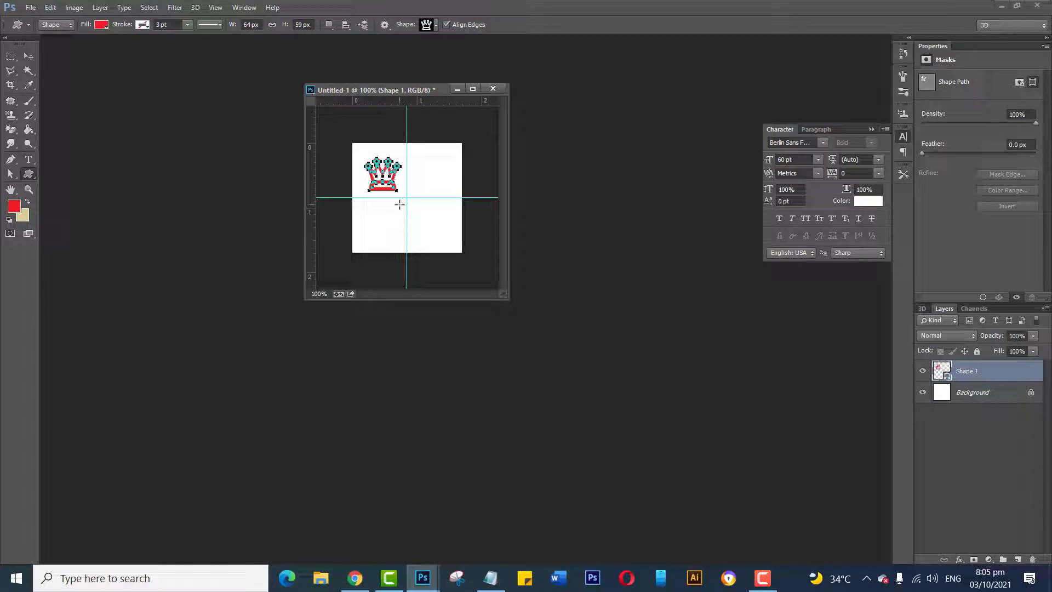
- Set the Custom Shape tool to the solid spade shape
left_click(436, 25)
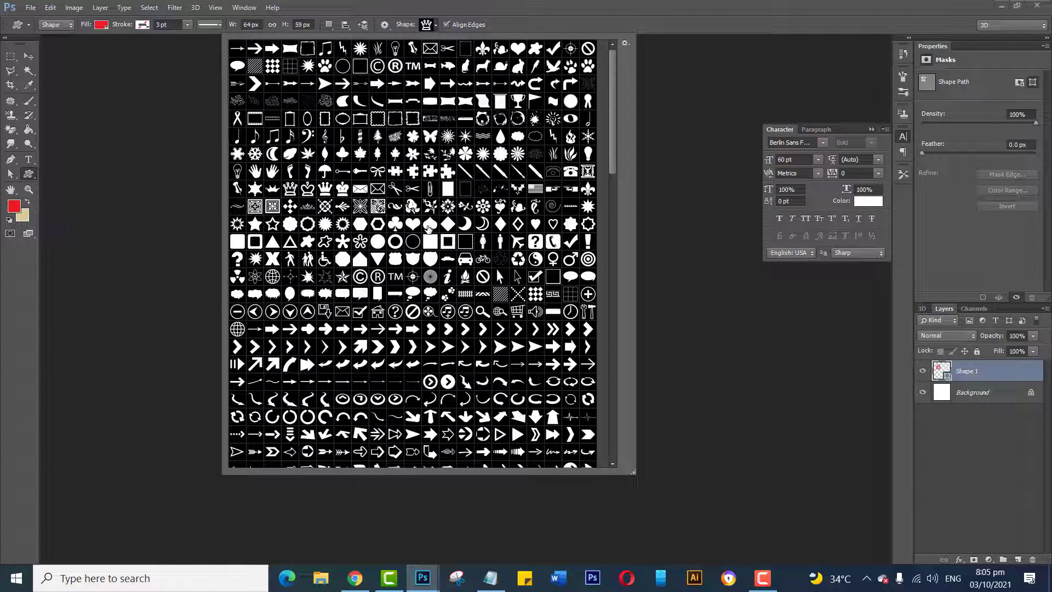
left_click(430, 225)
left_click(169, 146)
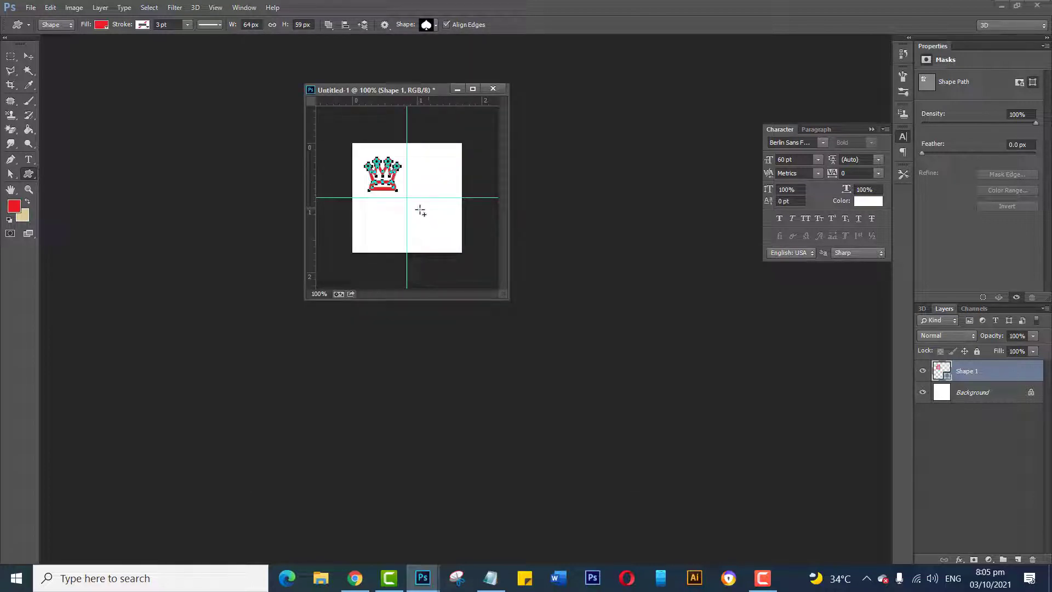
left_click_drag(420, 211, 452, 256)
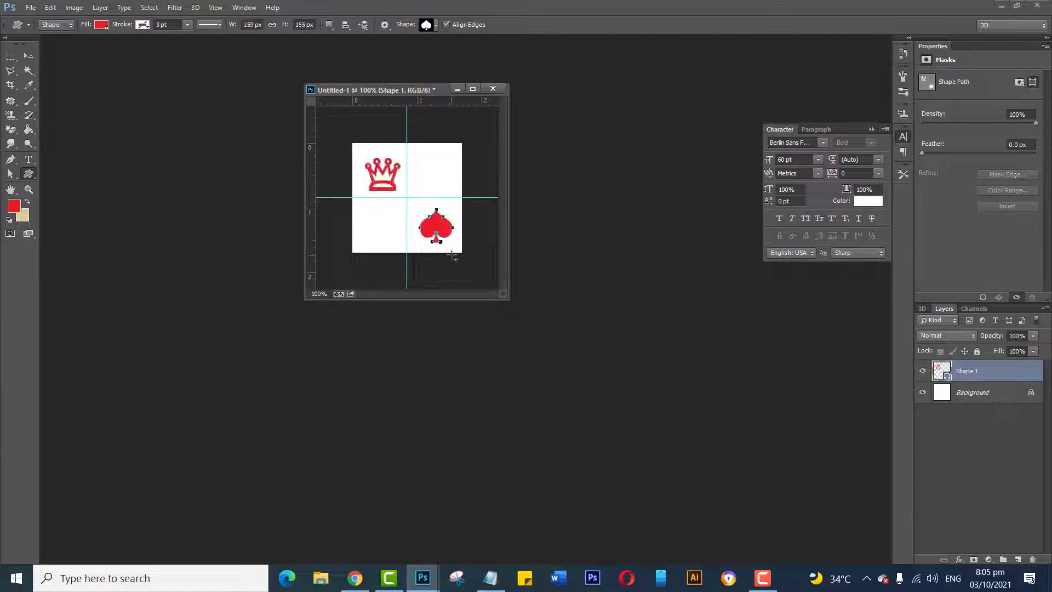
left_click(28, 56)
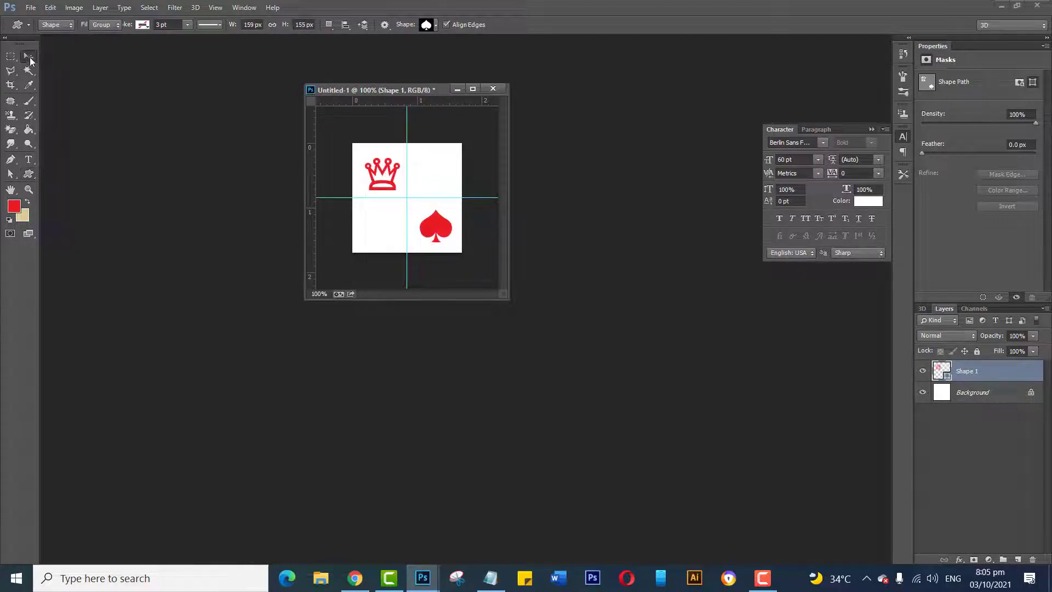
mouse_move(432, 228)
left_mouse_down()
mouse_move(419, 181)
mouse_move(424, 221)
left_mouse_up()
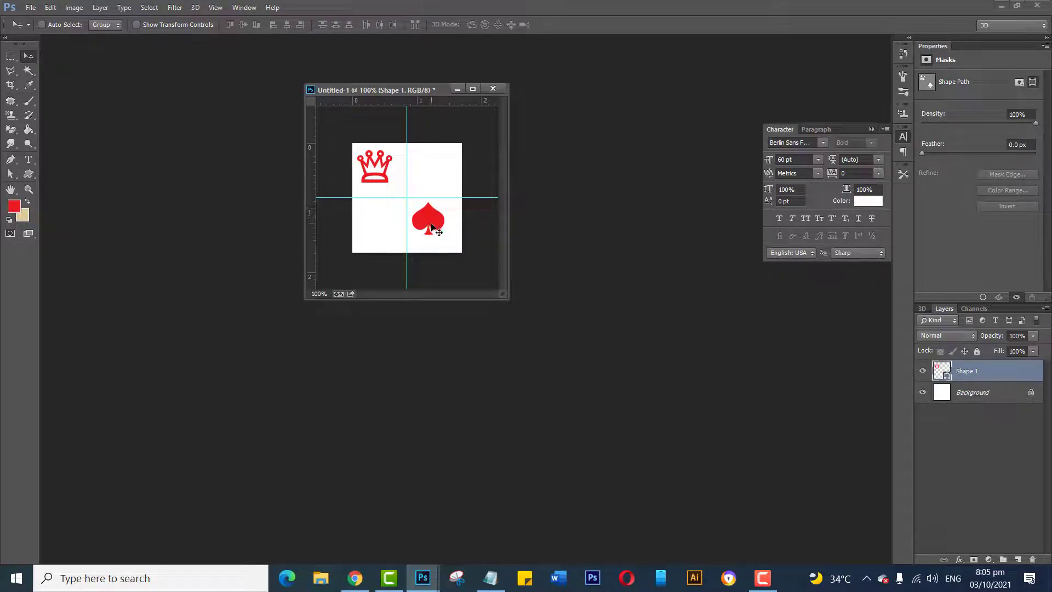
key("shift+Right")
key("shift+Down")
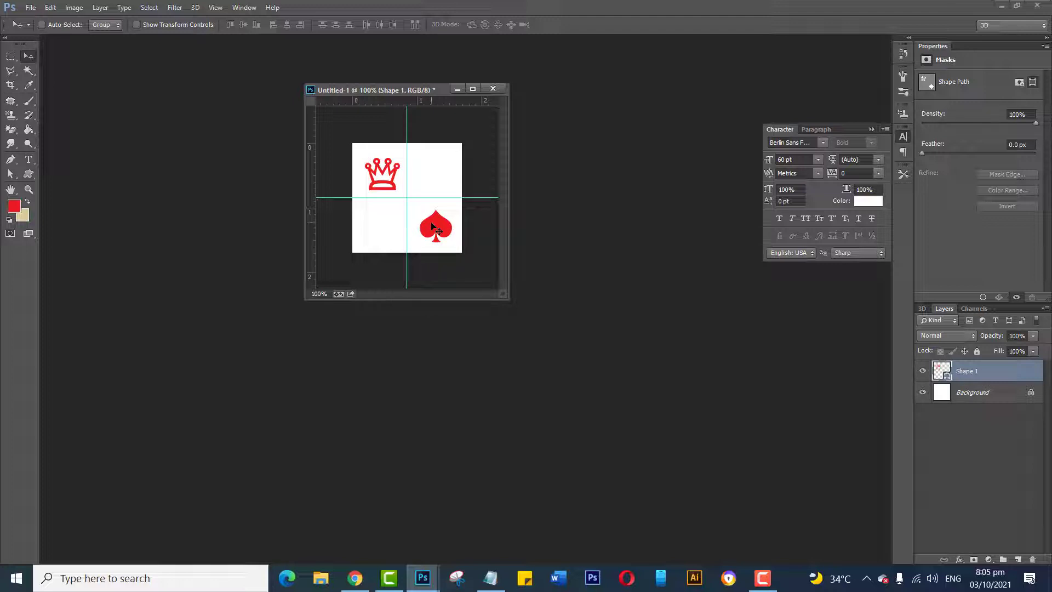
key("Delete")
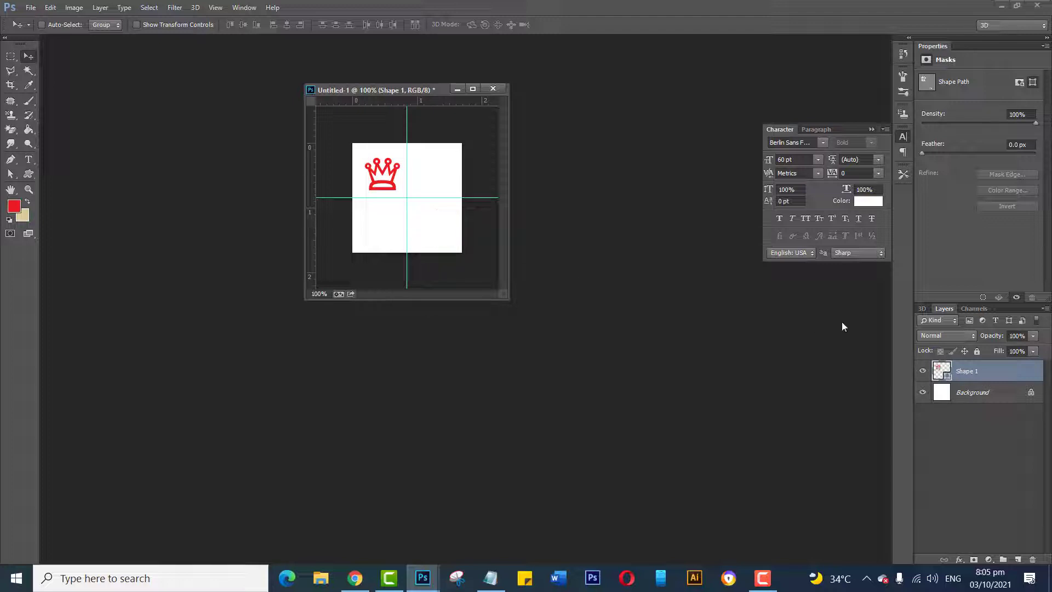
- Add a new layer, draw a red spade about 61 × 63 px in the upper-right quadrant, and line it up beside the crown
left_click(1018, 560)
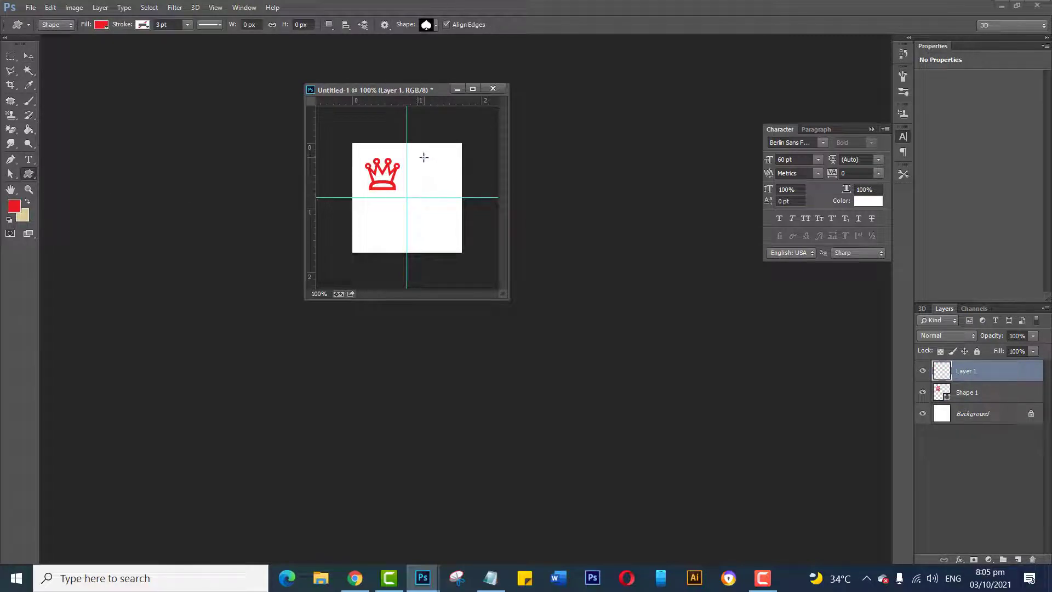
left_click_drag(421, 162, 454, 207)
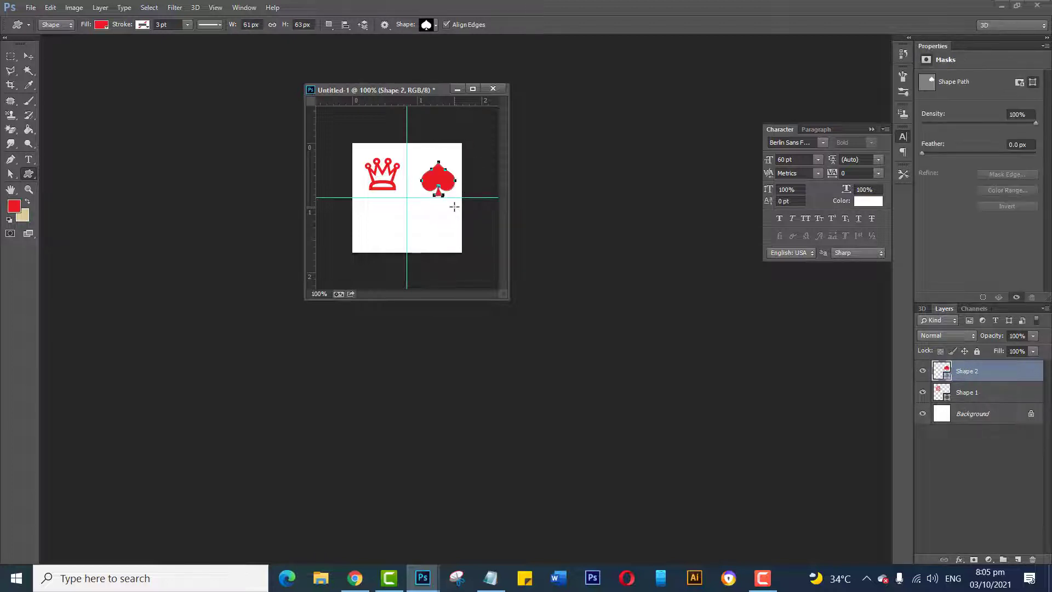
left_click(29, 57)
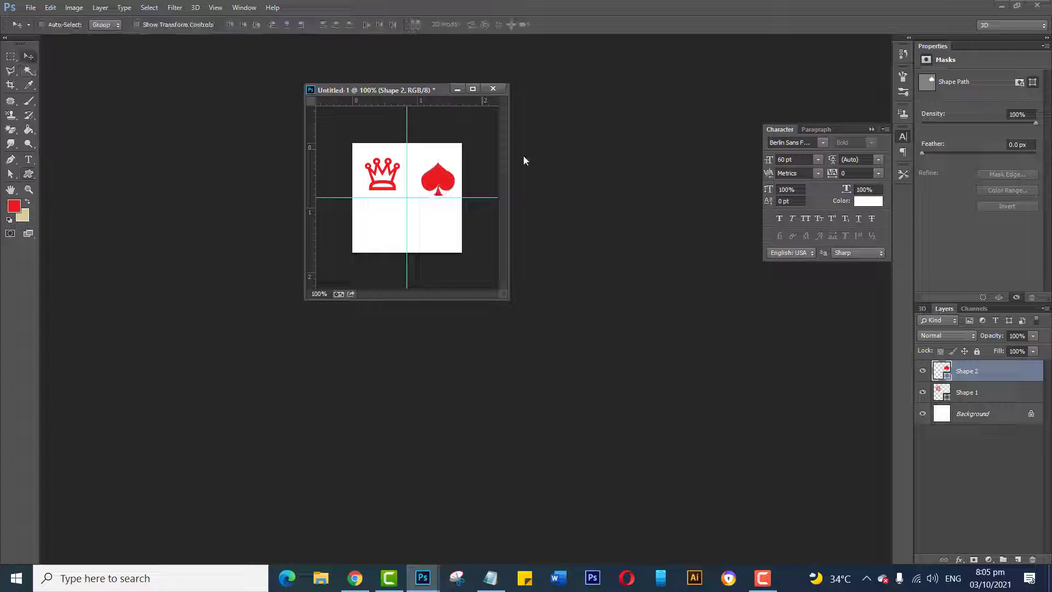
left_click_drag(453, 189, 433, 178)
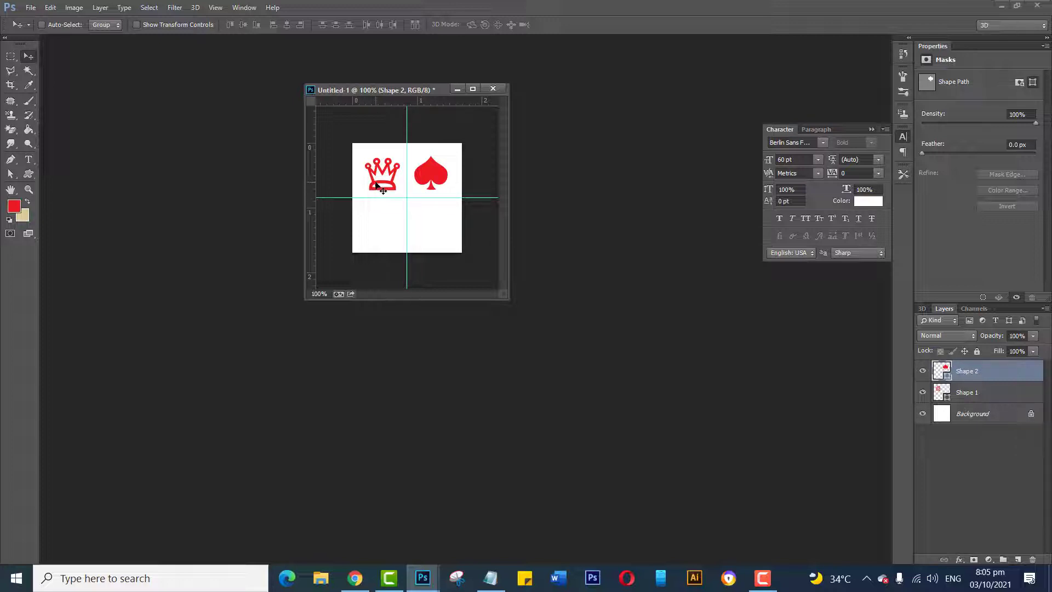
- With Auto-Select enabled, duplicate the crown into the lower-right quadrant and the spade into the lower-left quadrant
left_click_drag(383, 189, 444, 249)
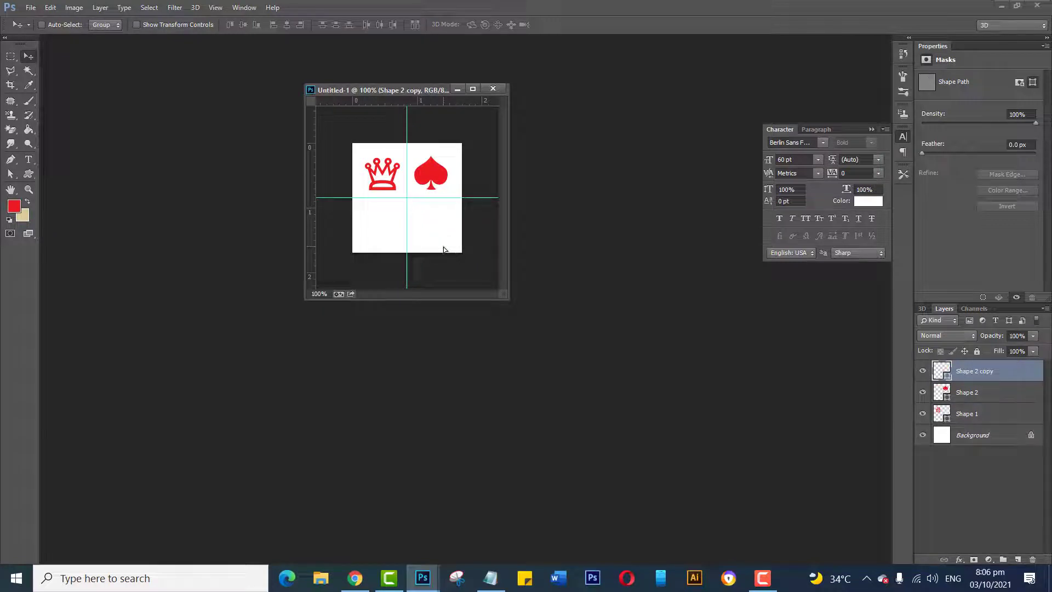
key("ctrl+z")
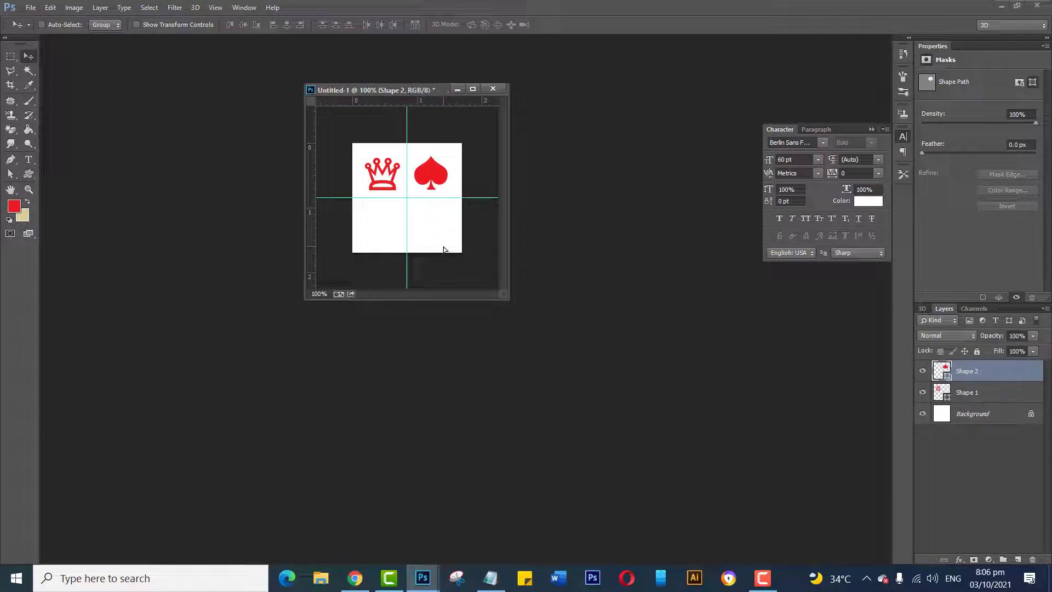
left_click(42, 25)
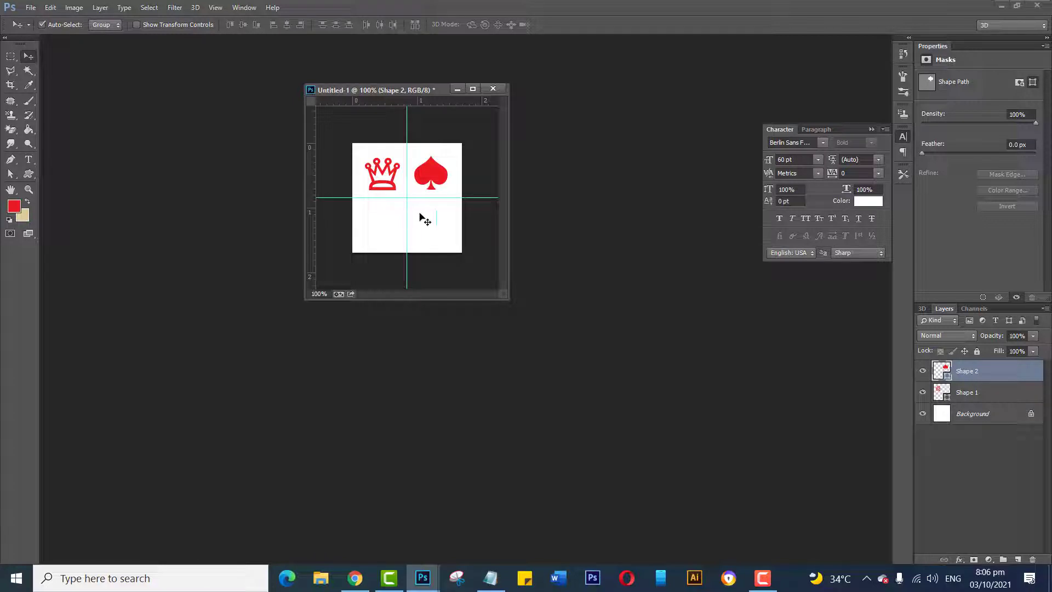
left_click(374, 184)
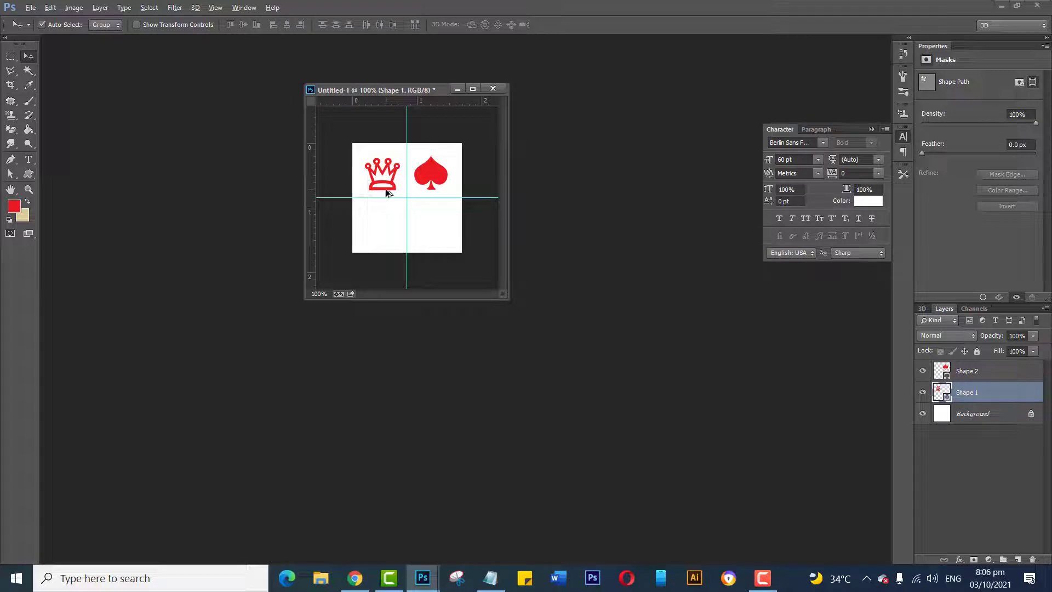
left_click_drag(386, 191, 439, 242)
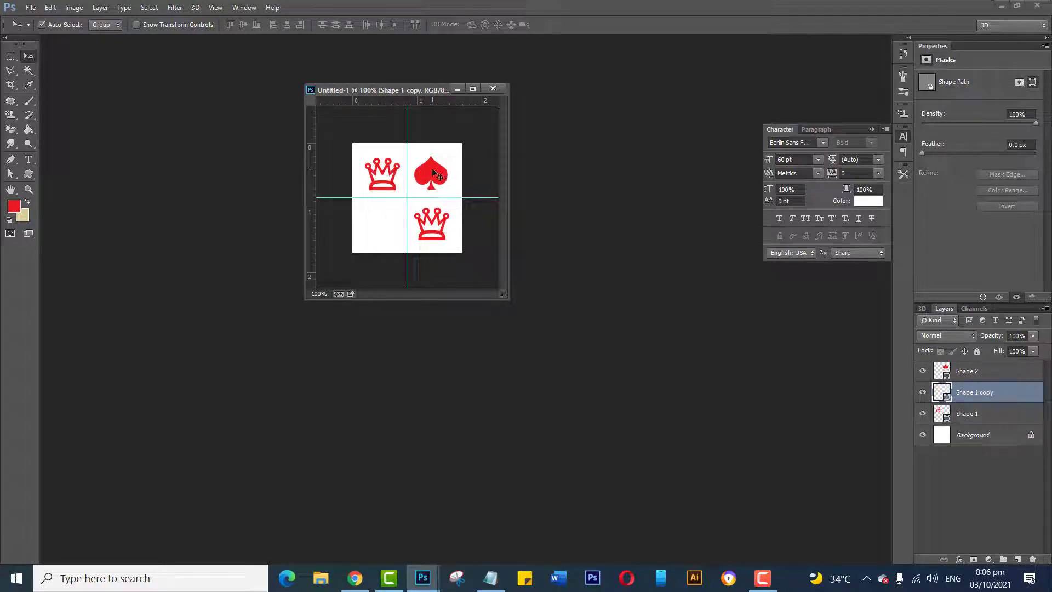
left_click(435, 174)
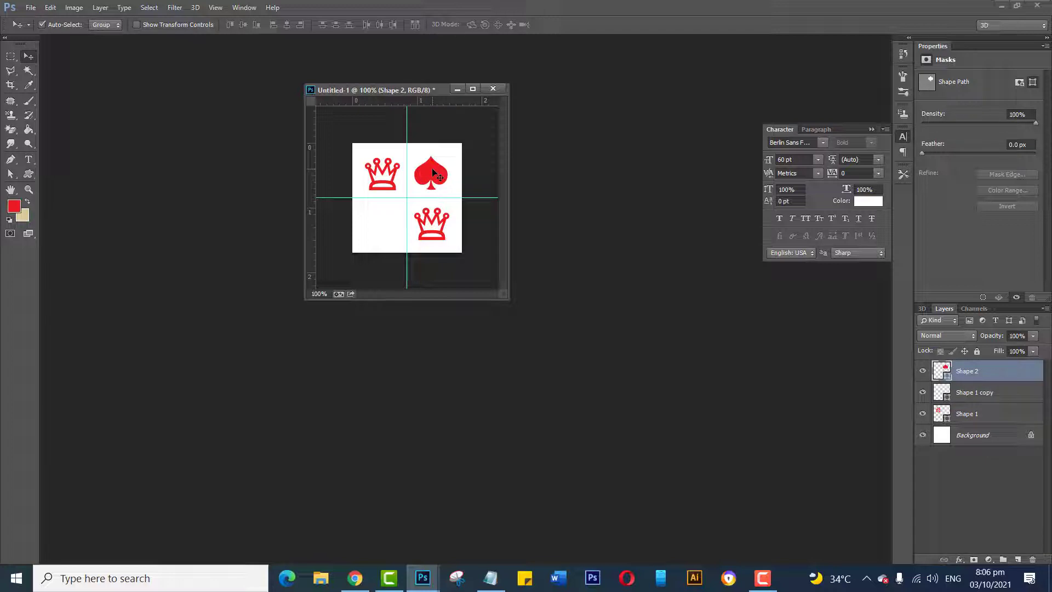
left_click_drag(433, 173, 383, 226)
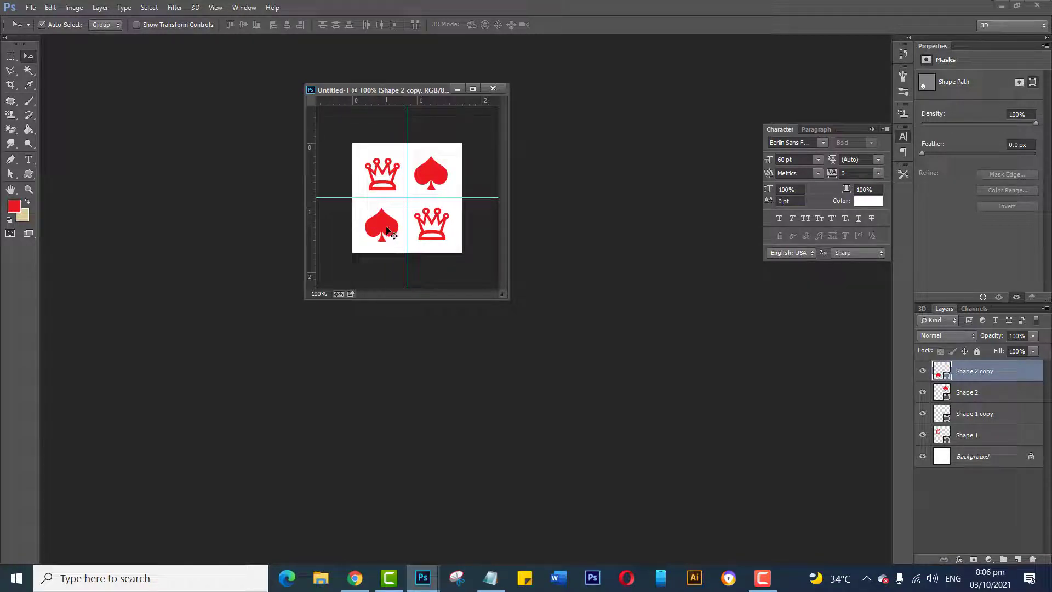
- Recolour the lower-left spade to olive green, hex 828821
double_click(950, 379)
left_click(523, 442)
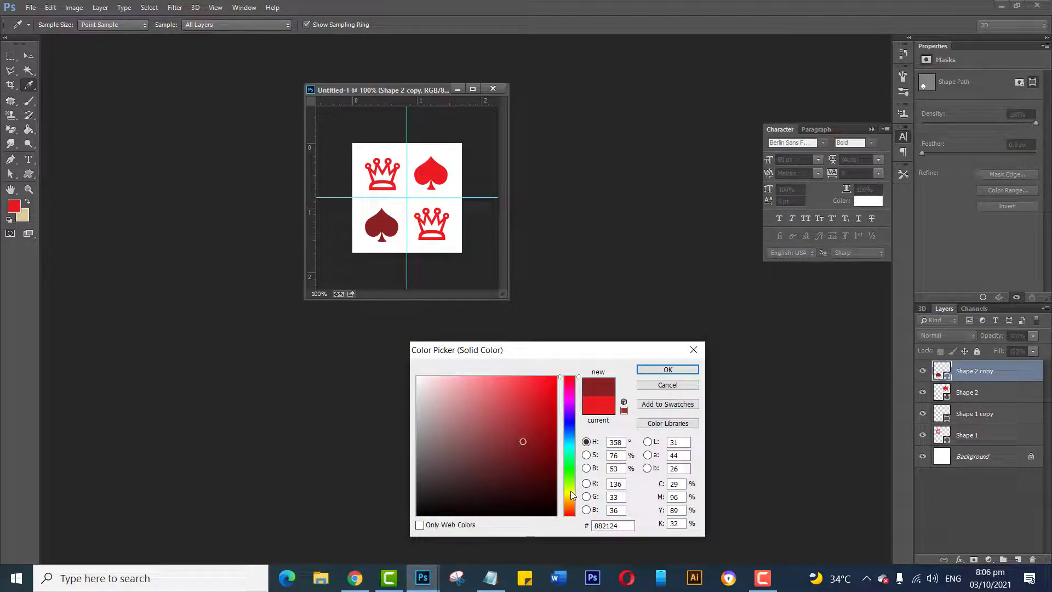
left_click(570, 491)
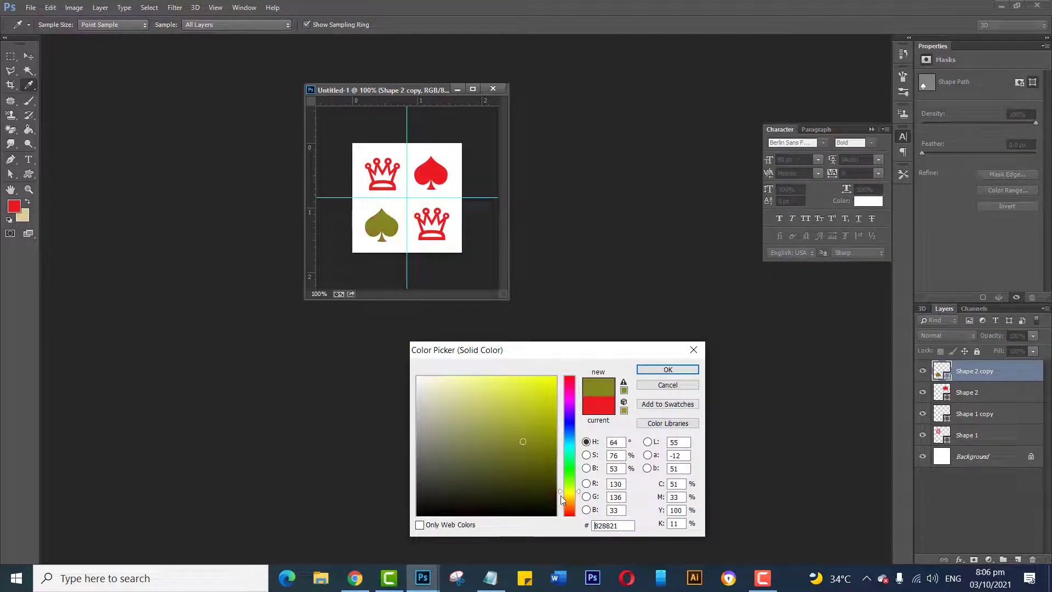
left_click(662, 370)
key("v")
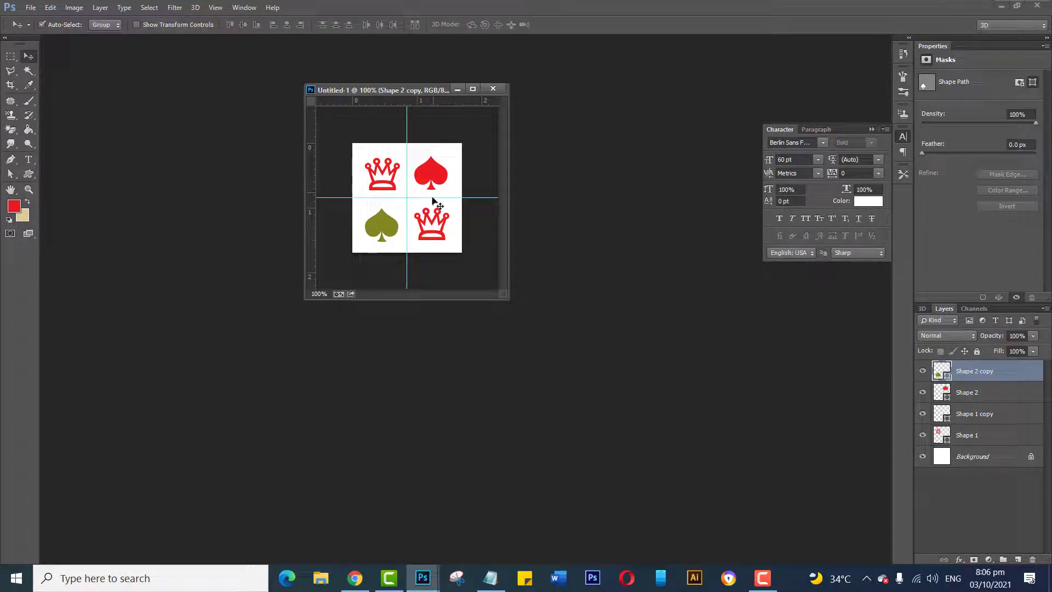
- Recolour the lower-right crown to pink, hex e52f96
left_click(443, 234)
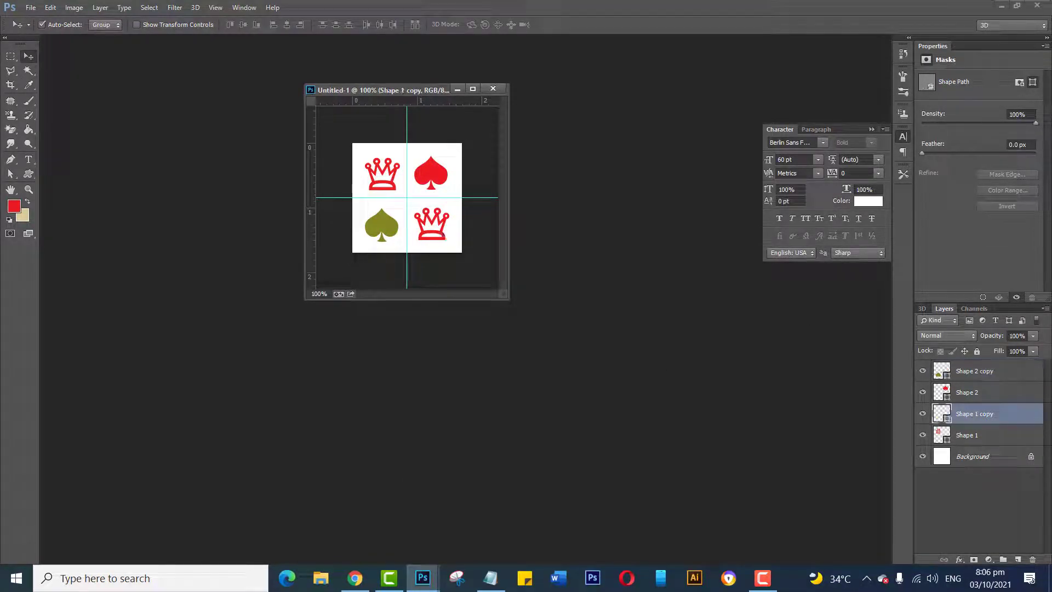
double_click(948, 422)
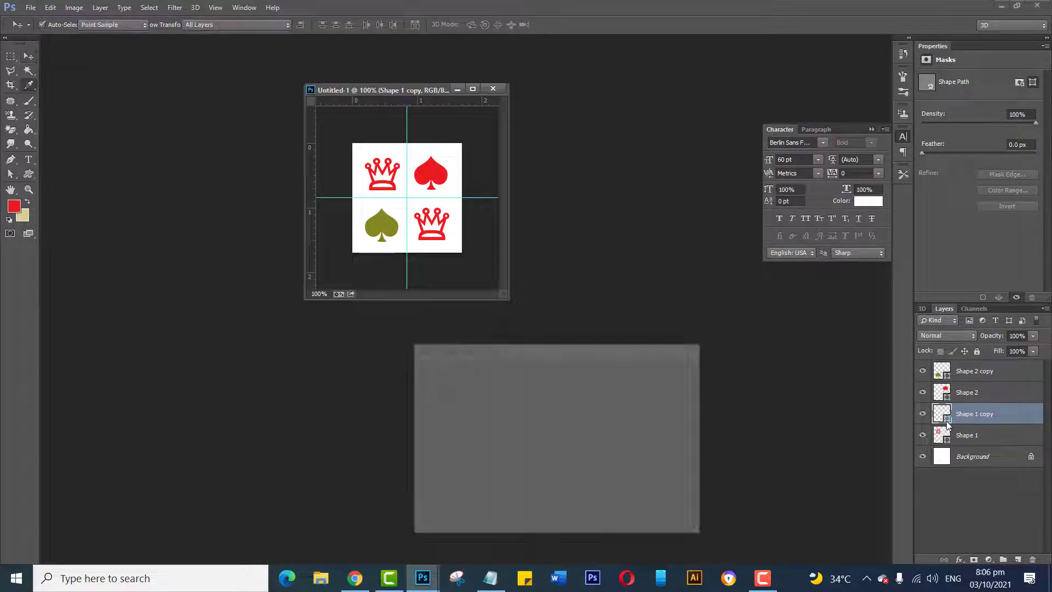
left_click(545, 497)
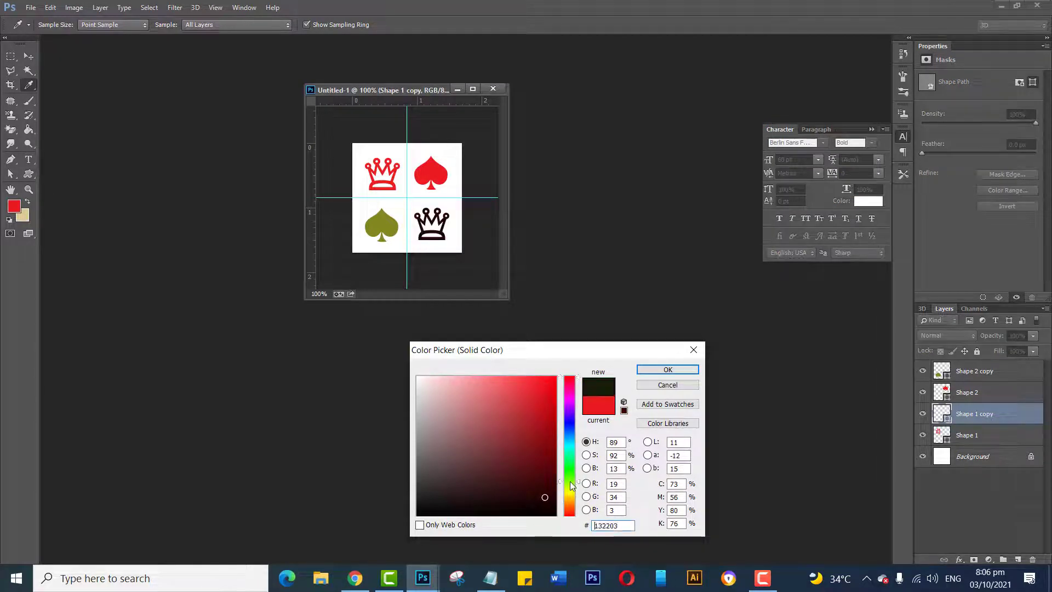
left_click(570, 481)
left_click(528, 390)
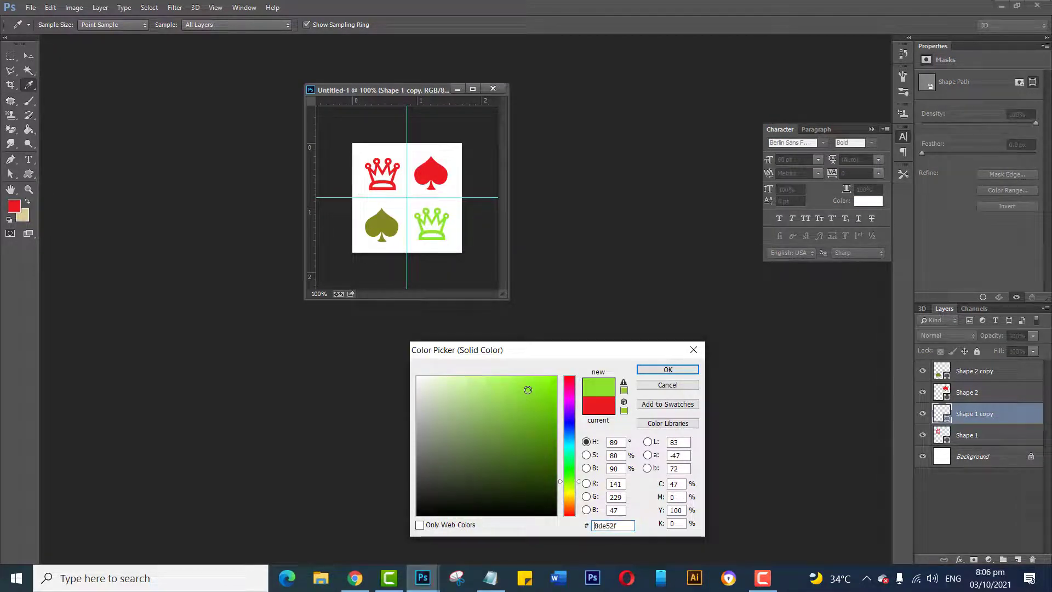
left_click(571, 389)
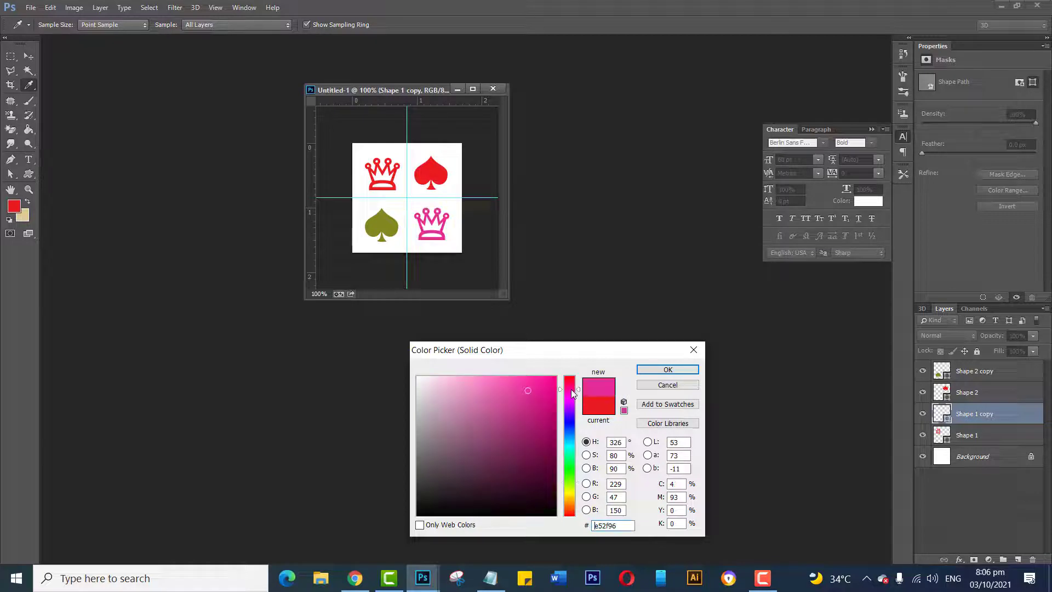
left_click(672, 370)
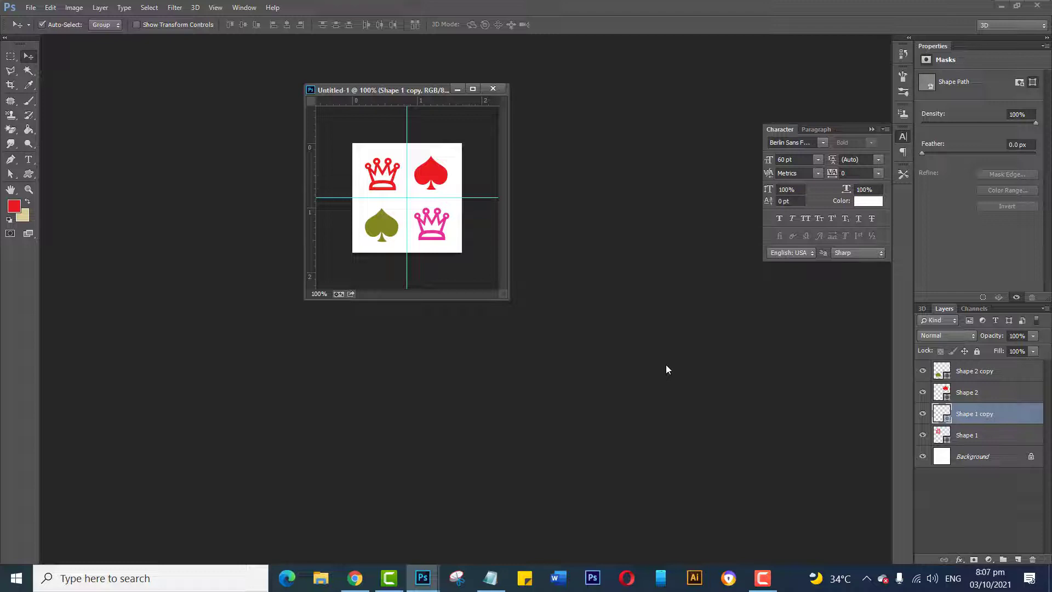
- Convert the locked white Background into a regular layer and delete it so the tile is transparent
left_click(1017, 458)
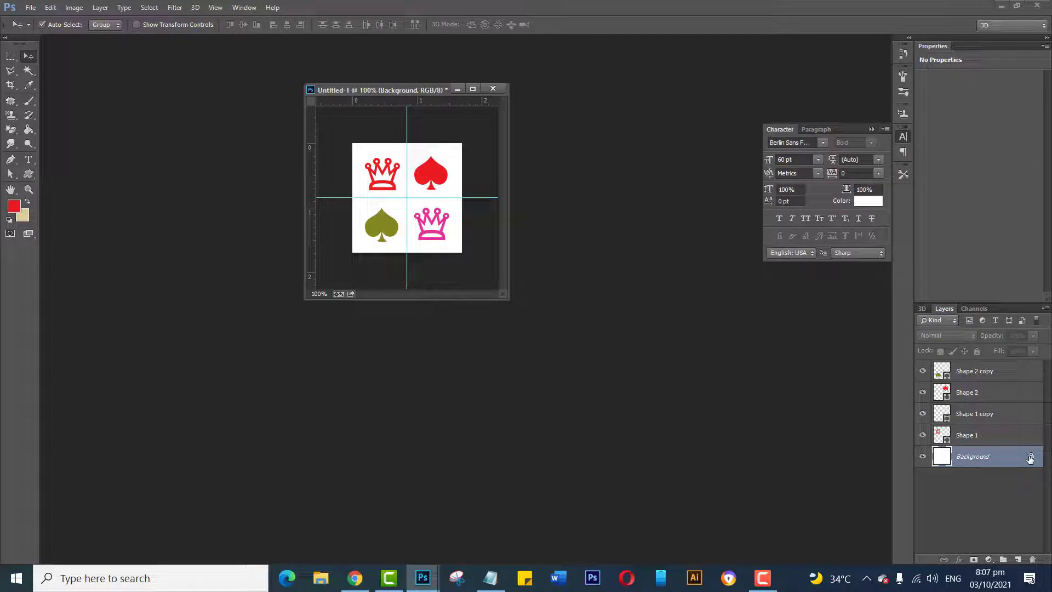
double_click(1030, 458)
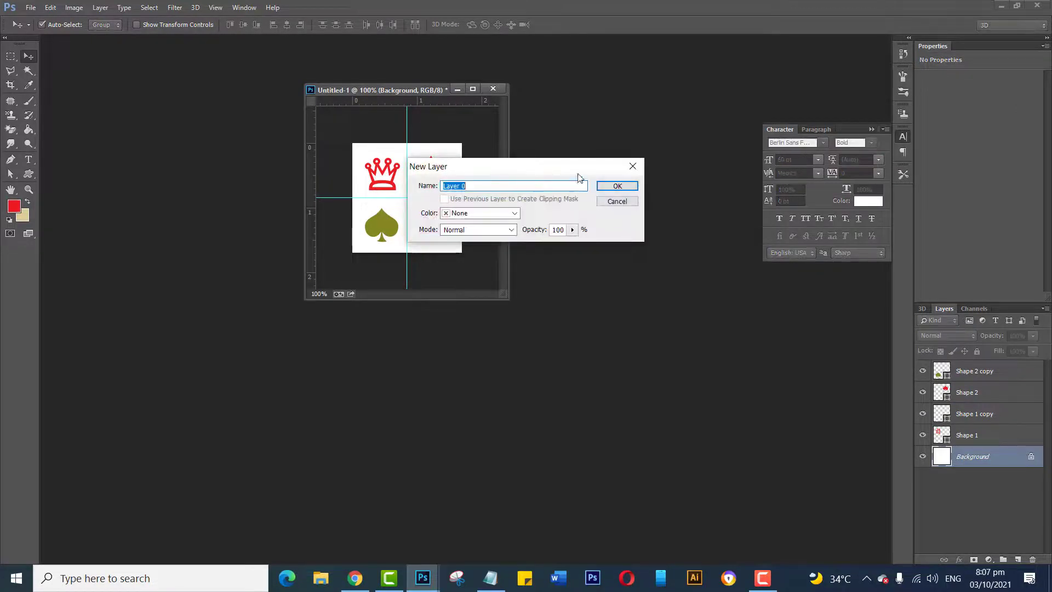
left_click(605, 189)
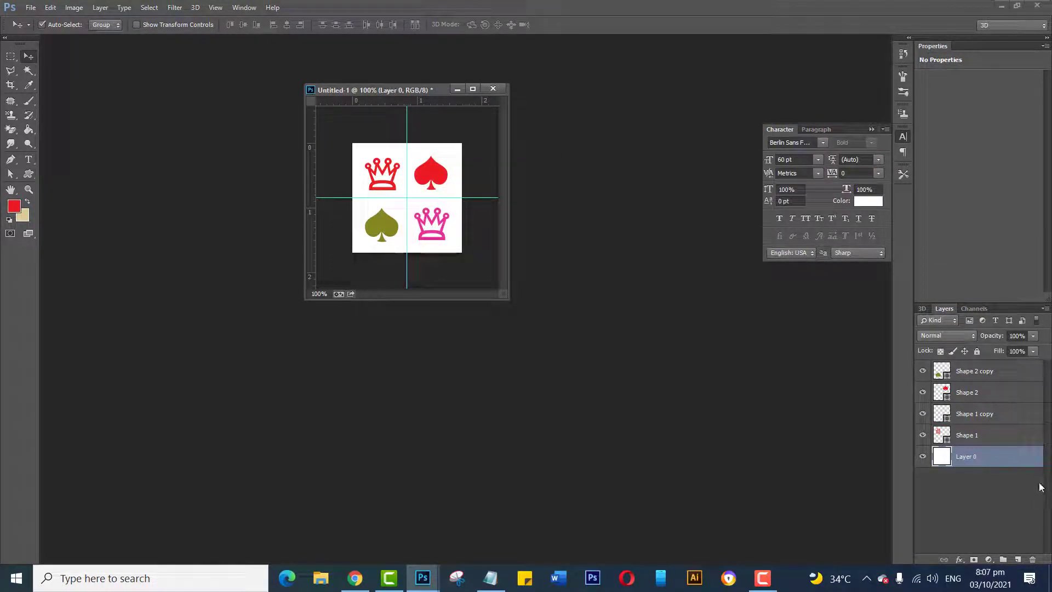
left_click(1033, 560)
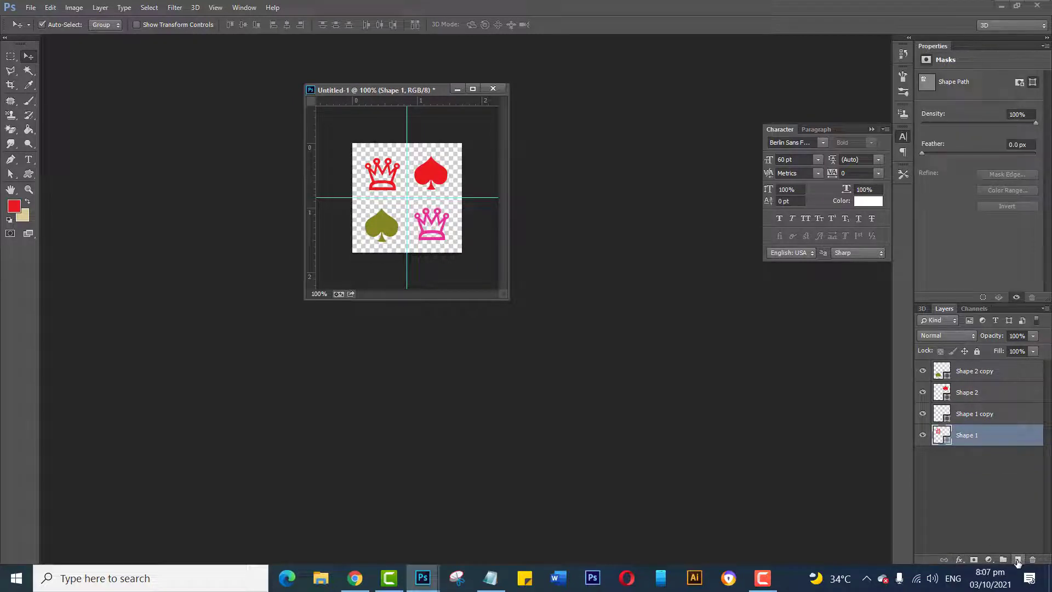
- Add a new empty layer beneath all the shapes and activate the Paint Bucket tool
left_click(1017, 560)
left_click_drag(999, 435, 1005, 487)
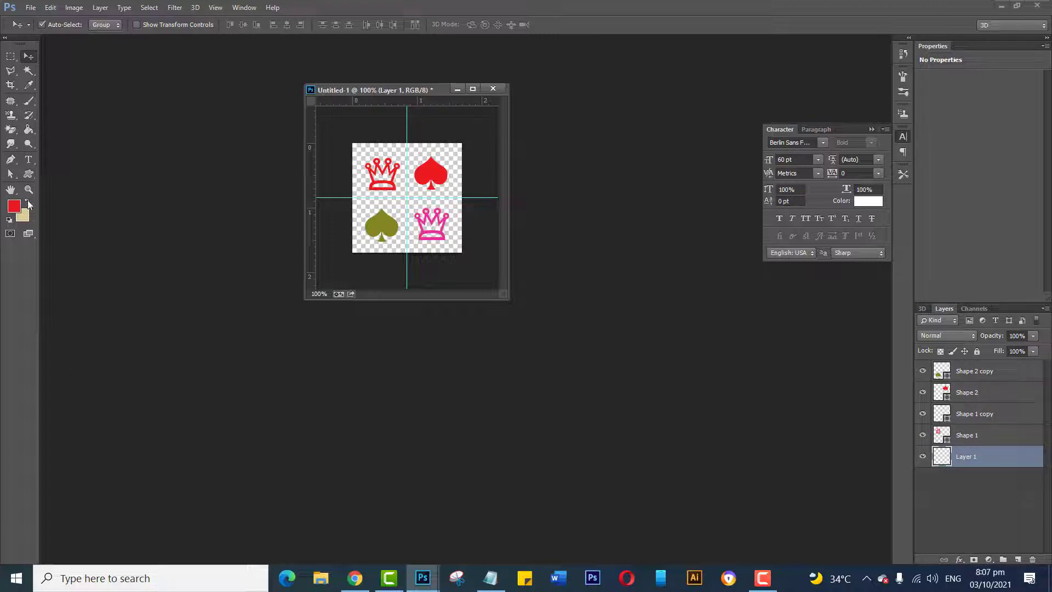
left_click(25, 135)
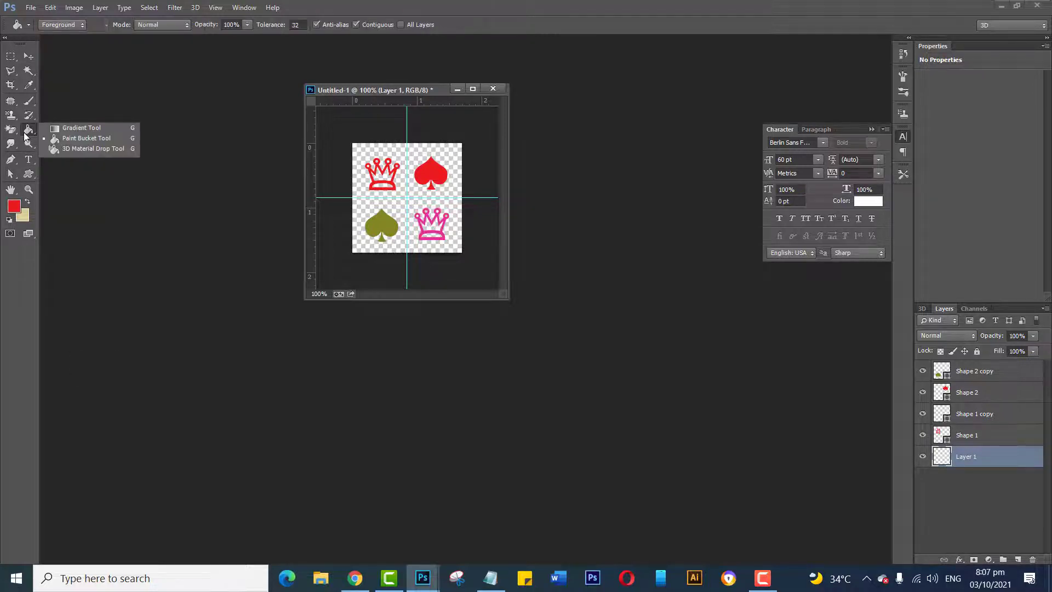
left_click(54, 144)
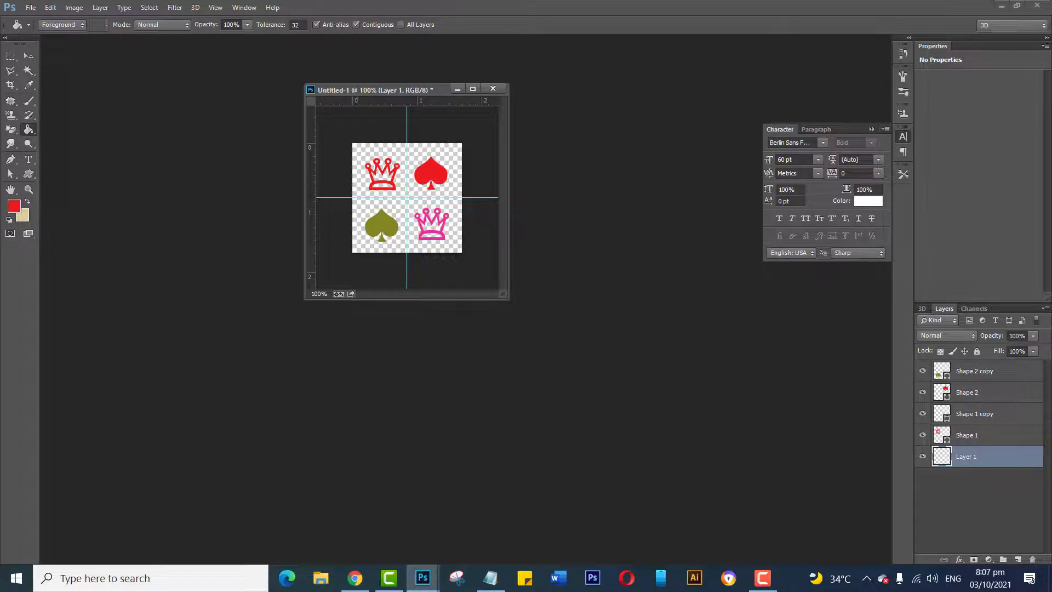
- Fill the new bottom layer with blue, hex 227cec, as a trial background, and delete that layer
left_click(18, 208)
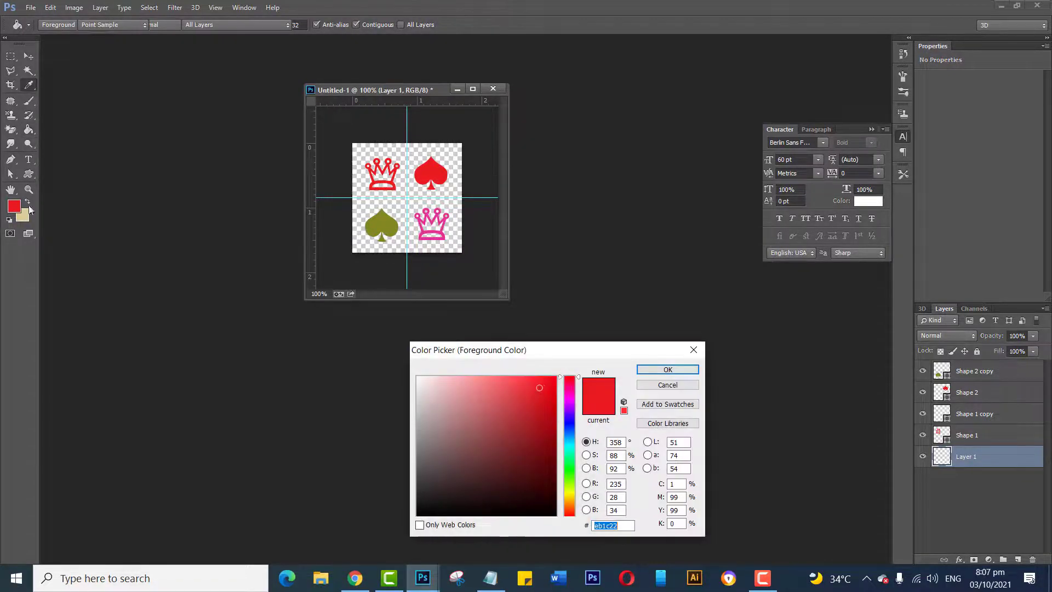
left_click(420, 456)
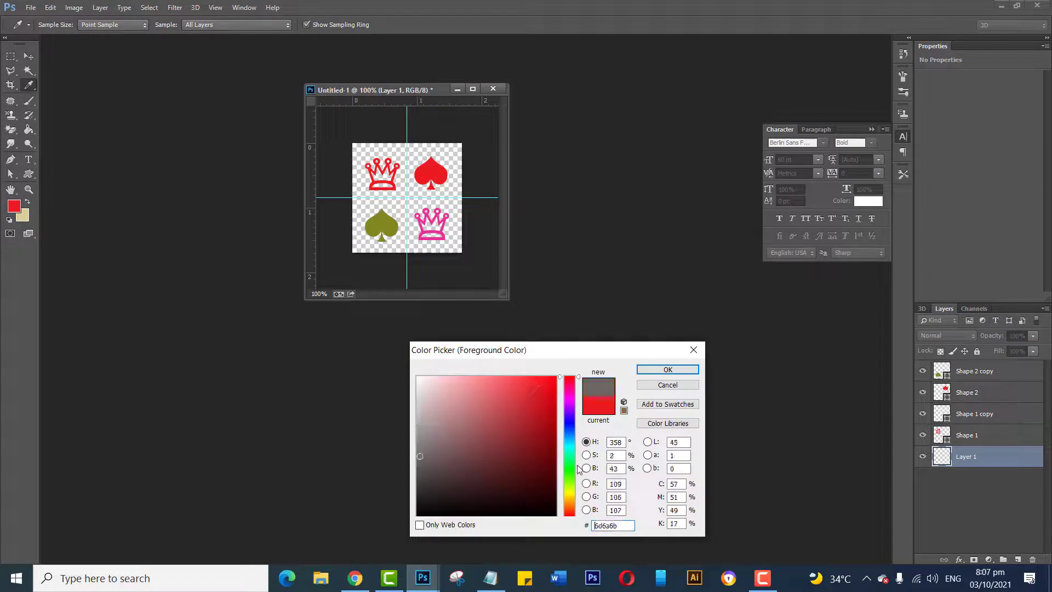
left_click(573, 497)
left_click(573, 489)
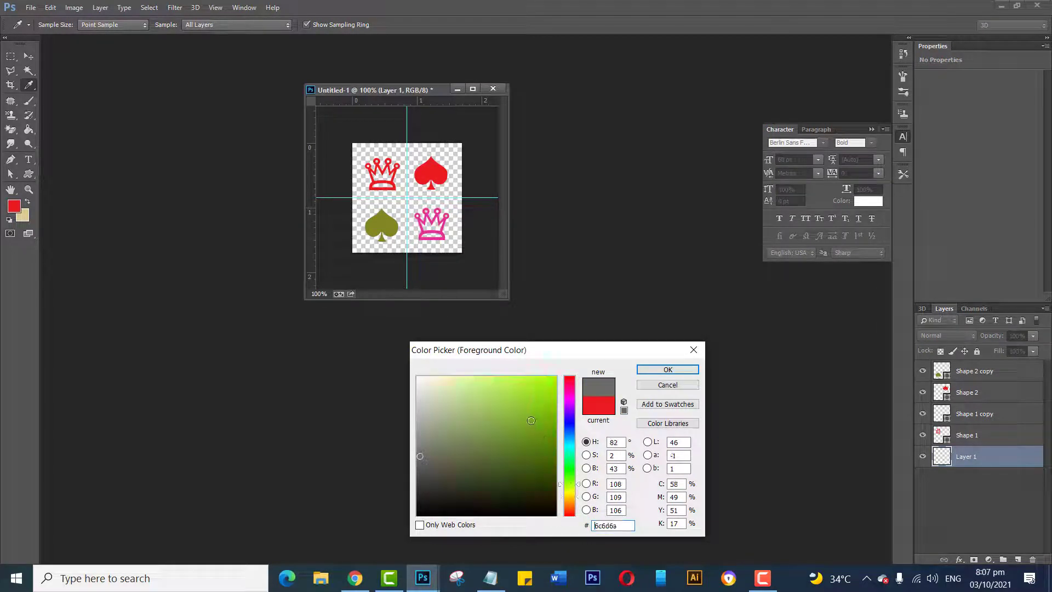
left_click(570, 453)
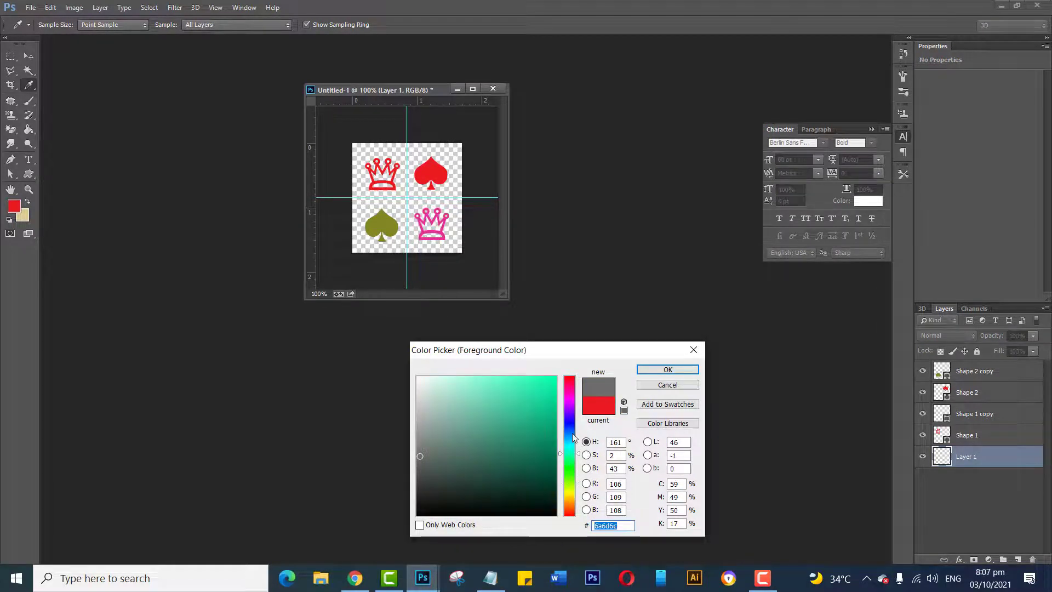
left_click(567, 434)
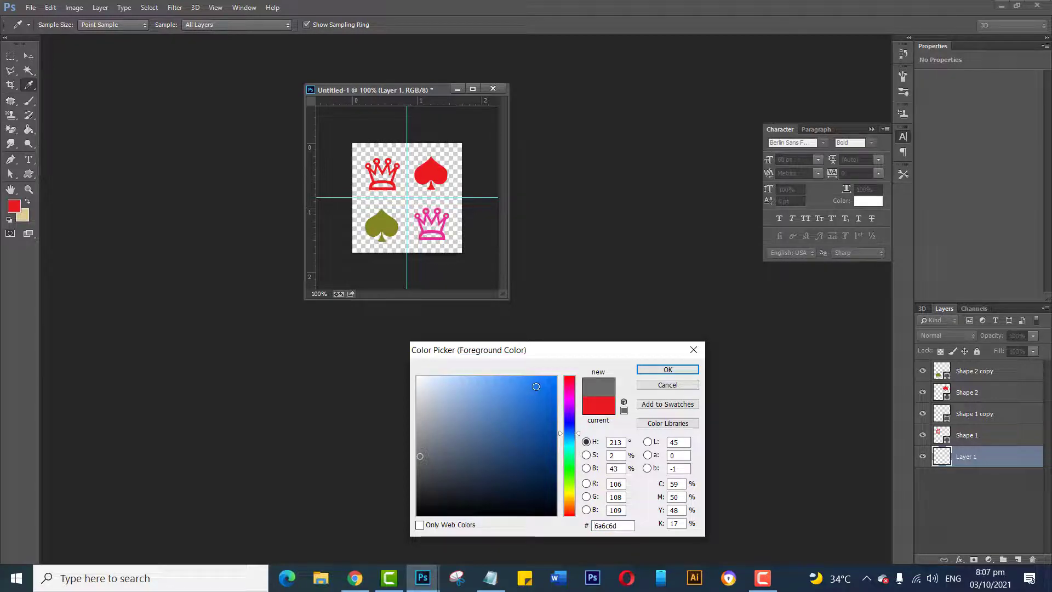
left_click(536, 387)
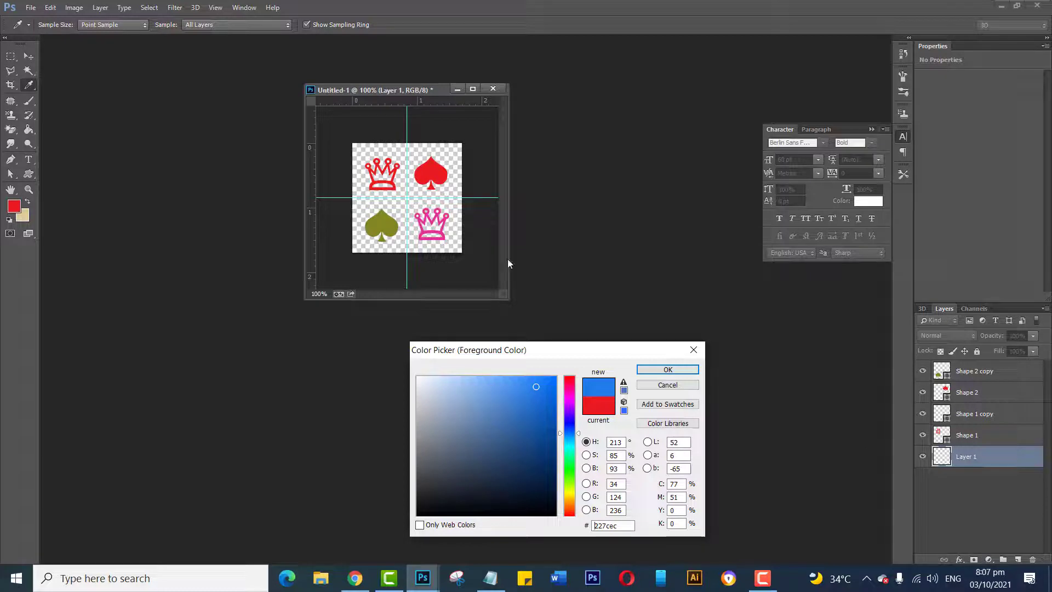
left_click(667, 370)
key("g")
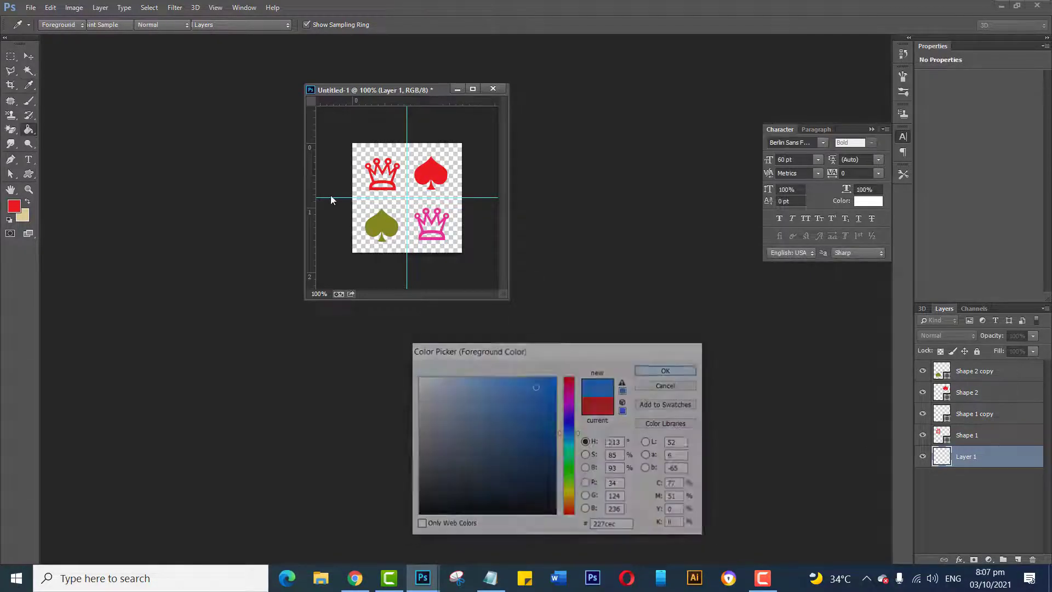
left_click(358, 246)
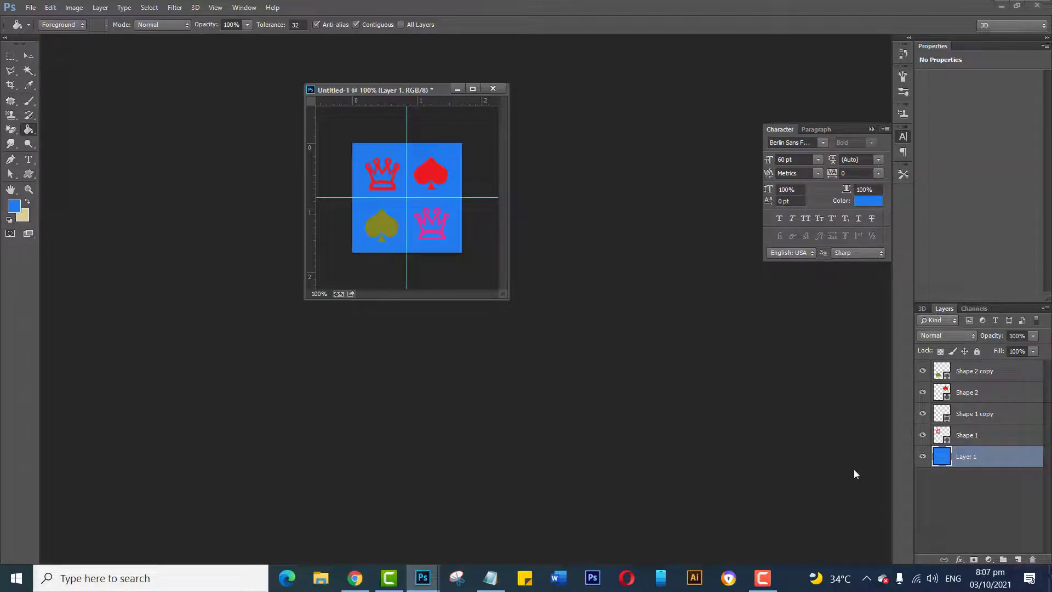
left_click(1032, 562)
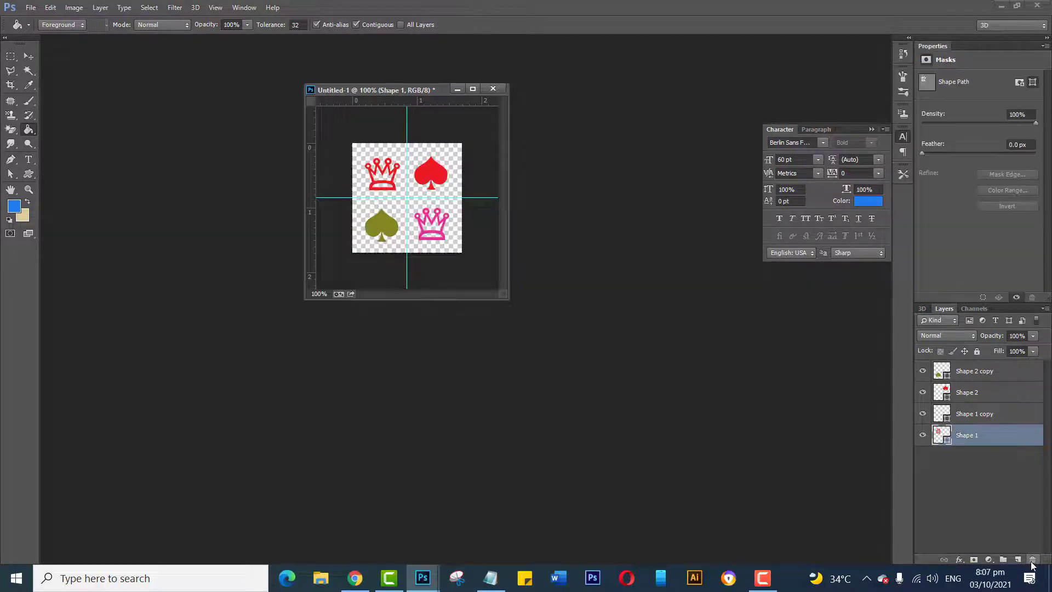
- Define the transparent crown-and-spade tile as a pattern, keeping the name Pattern 4
left_click(51, 8)
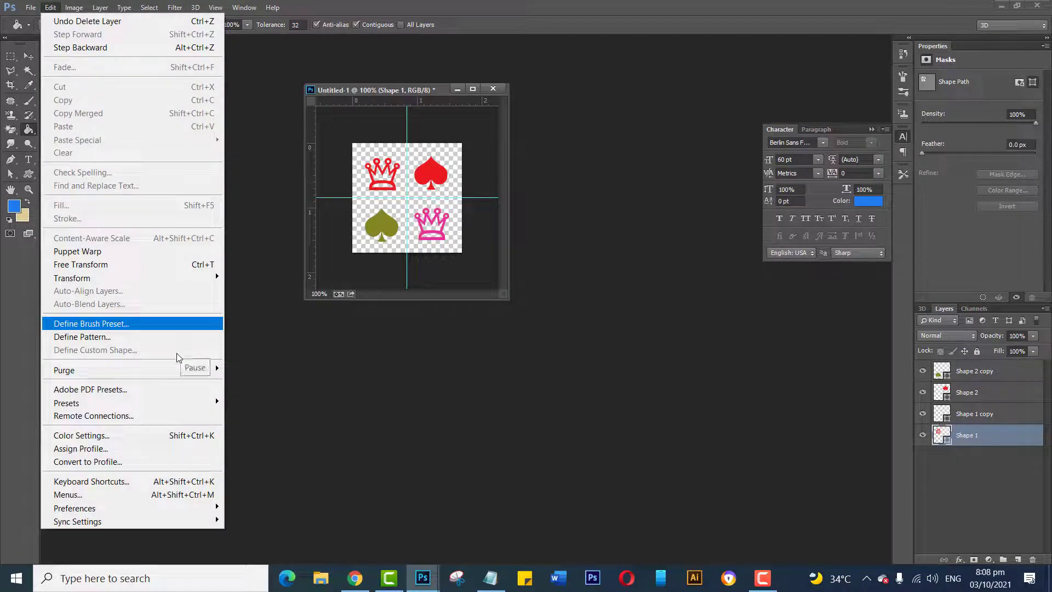
left_click(256, 422)
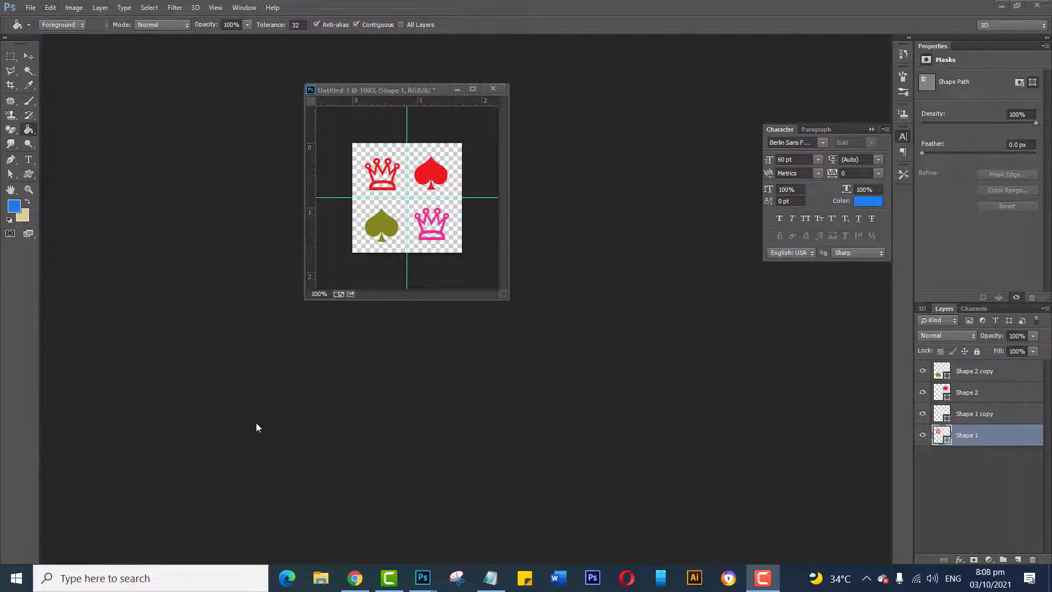
left_click(54, 9)
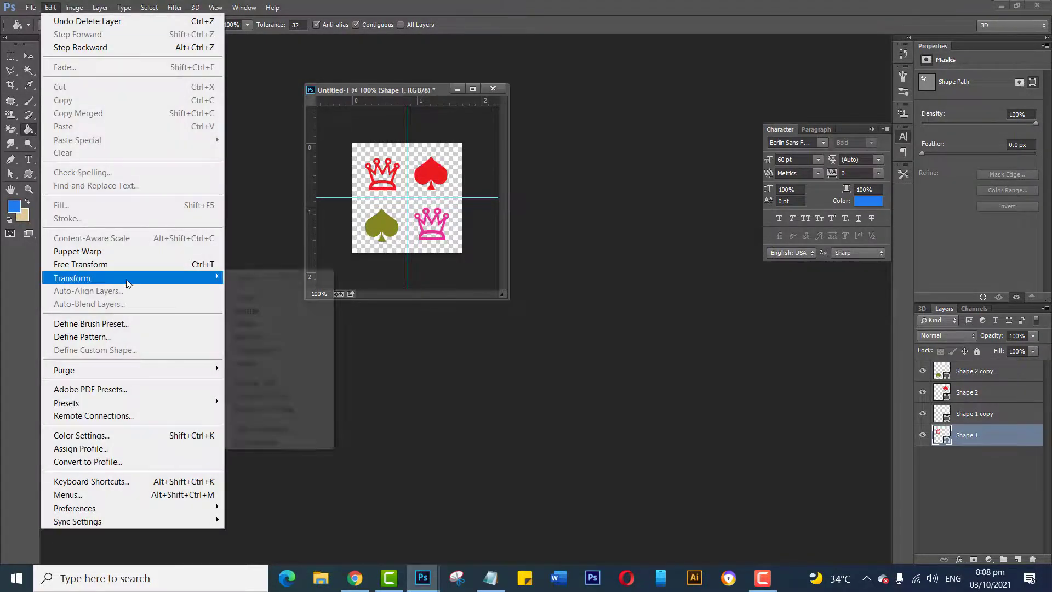
left_click(80, 341)
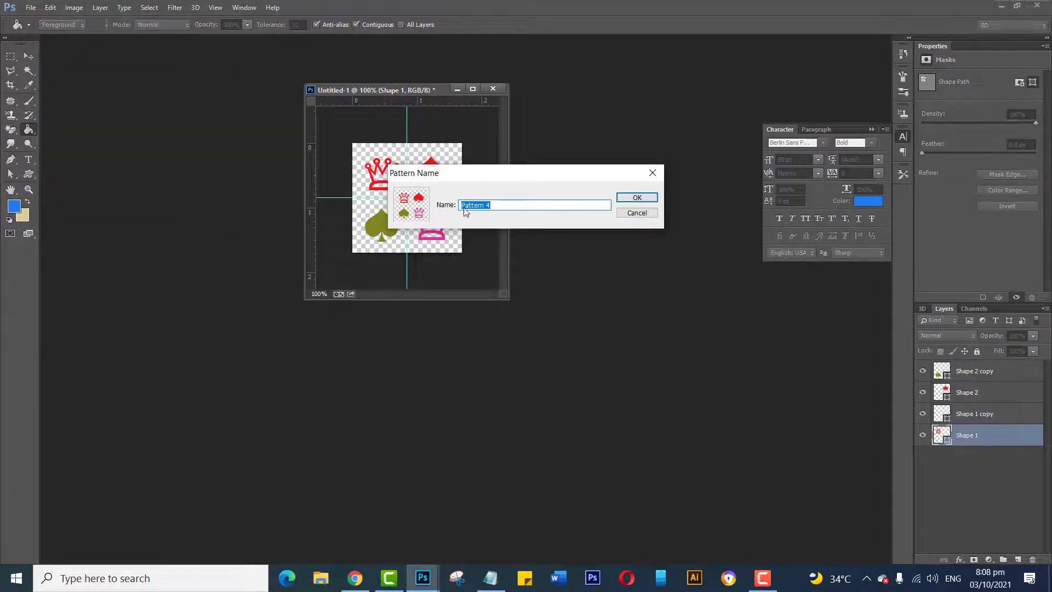
left_click(636, 198)
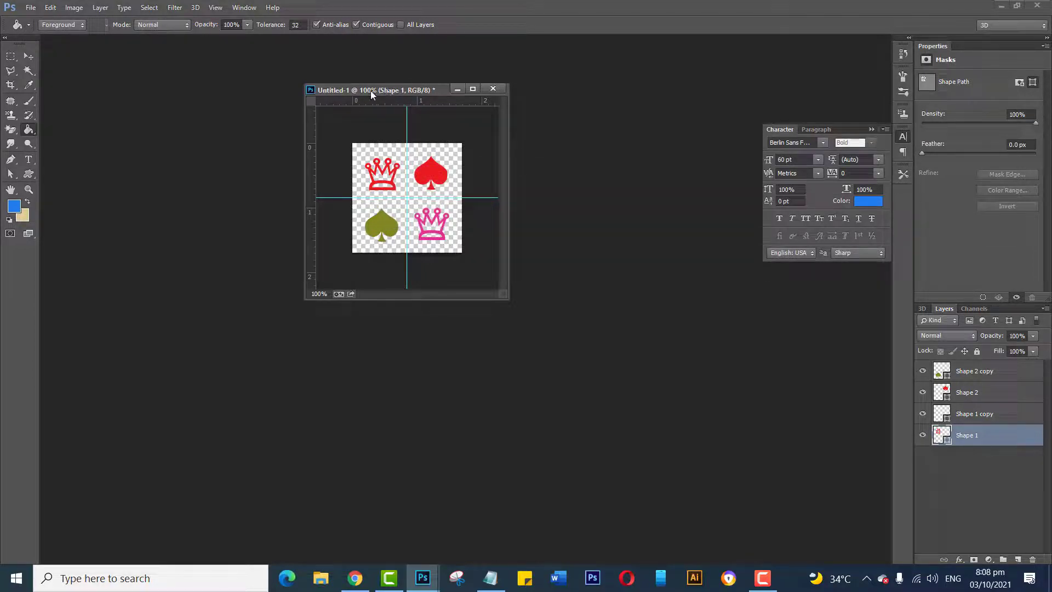
- Move the tile's window aside and create a new 1080 × 1080 px RGB document at 300 pixels/inch with a white background
left_click_drag(372, 94, 754, 232)
left_click(29, 8)
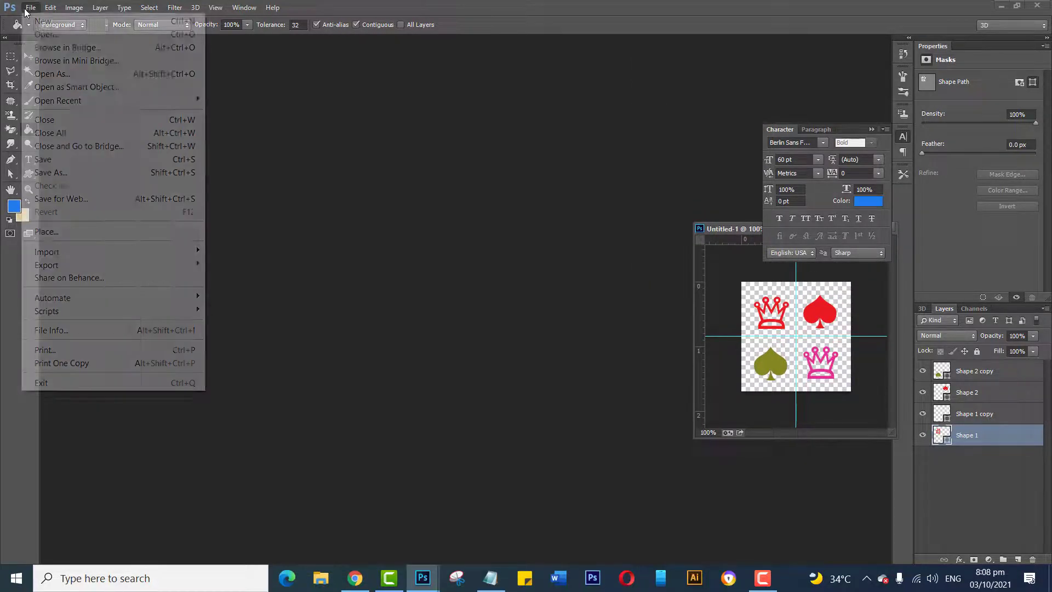
left_click(37, 26)
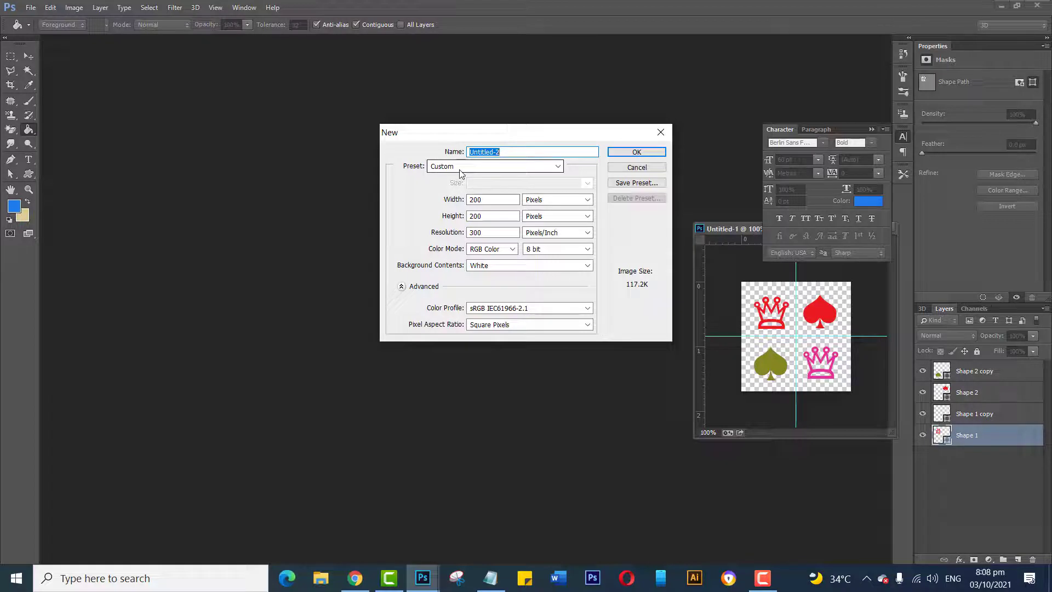
left_click(496, 200)
type("1")
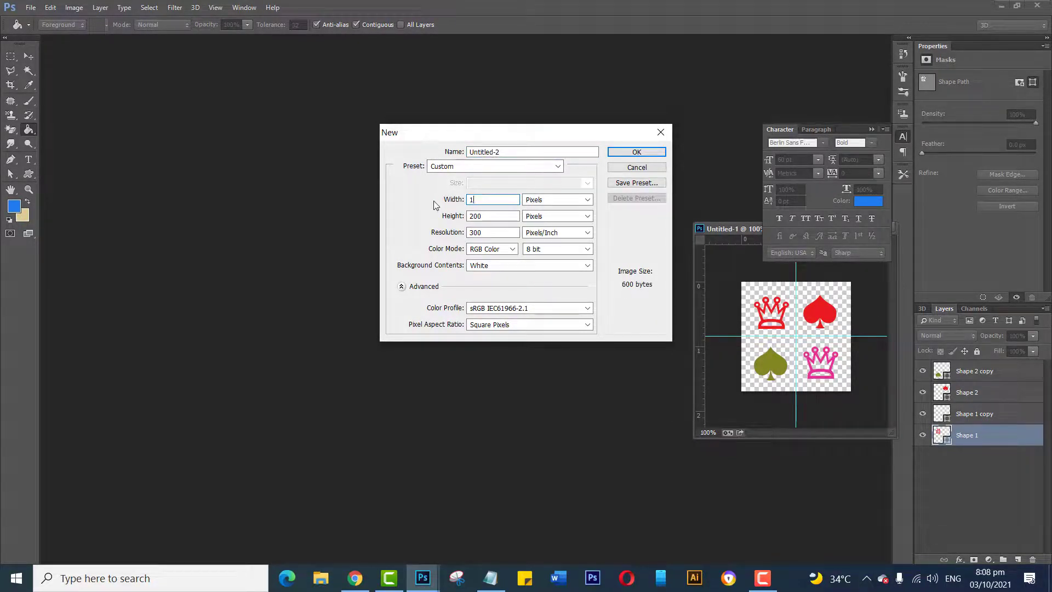
type("080")
key("Tab")
key("Tab")
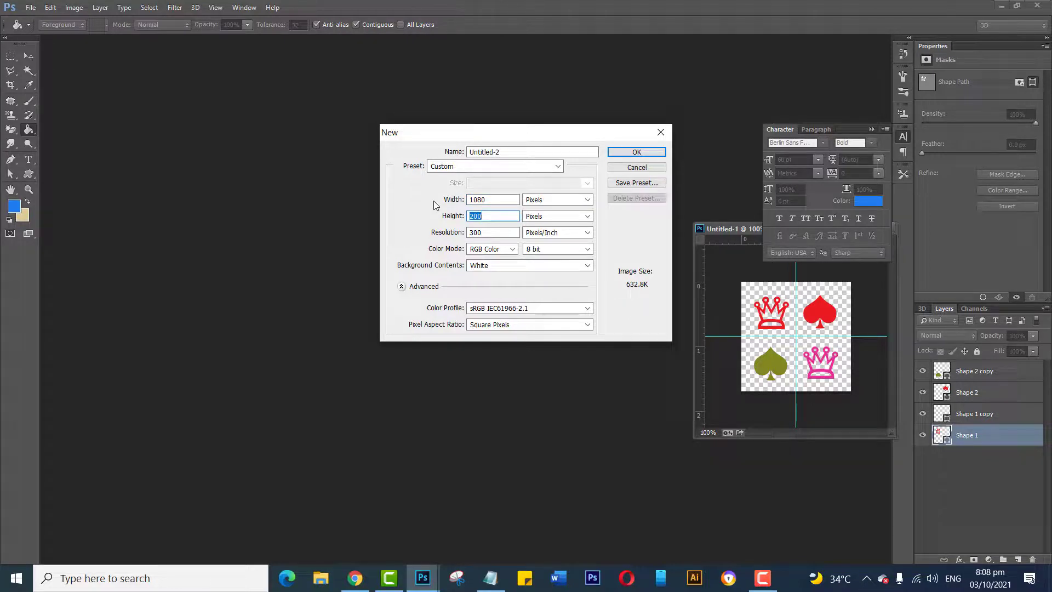
type("1080")
left_click(634, 152)
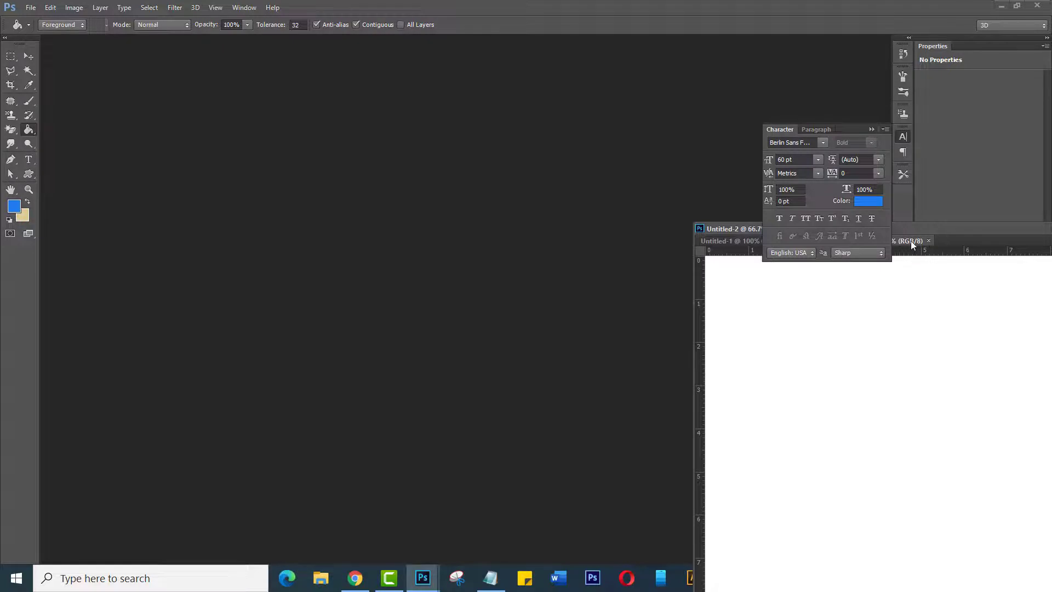
- Float the new blank document in its own window over the workspace and minimise the pattern tile's window
left_click_drag(912, 241, 170, 55)
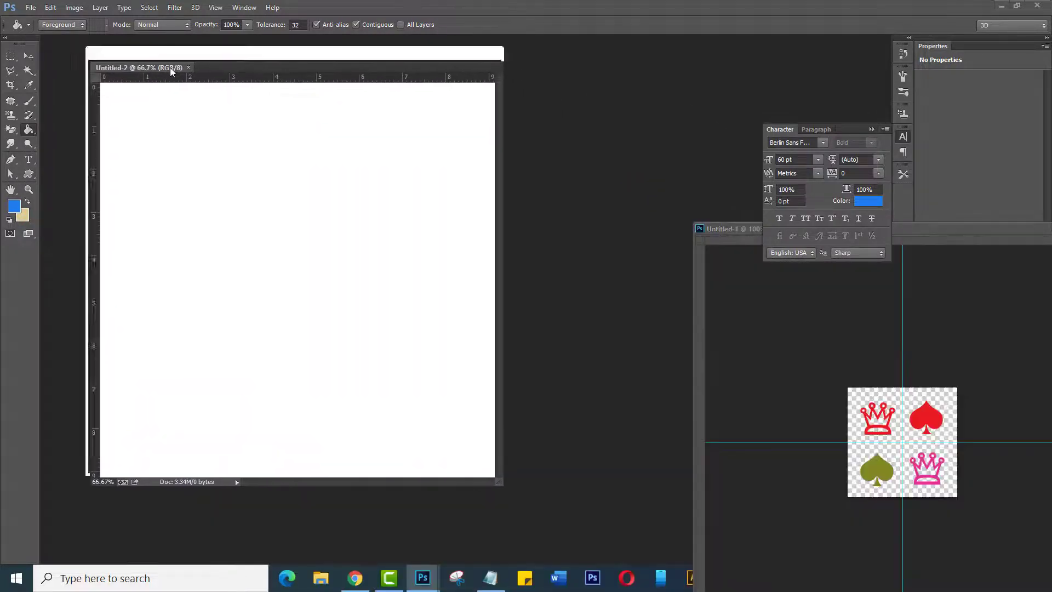
left_click_drag(1017, 230, 685, 345)
left_click(724, 341)
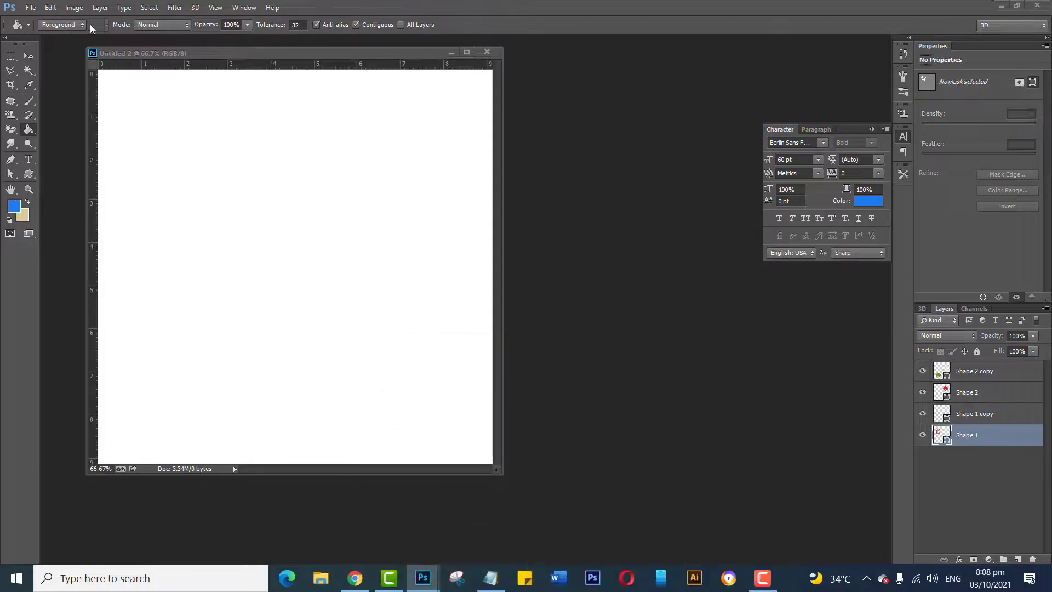
left_click(196, 53)
key("ctrl+r")
left_click_drag(207, 56, 196, 73)
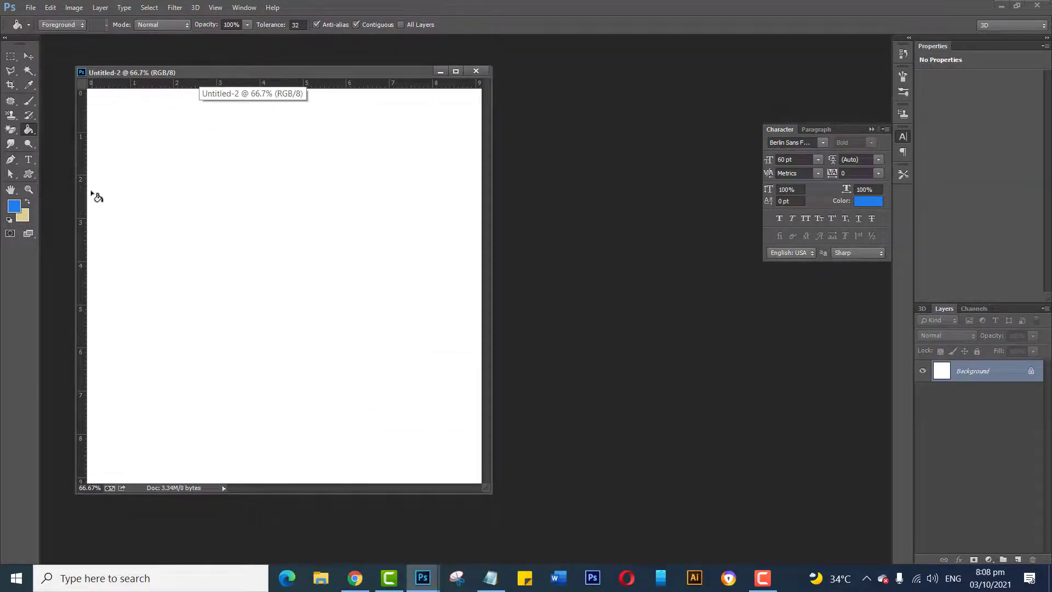
- Fill the blank canvas with the crown-and-spade pattern using the Paint Bucket tool with its fill source set to Pattern, and reposition the document window
right_click(25, 135)
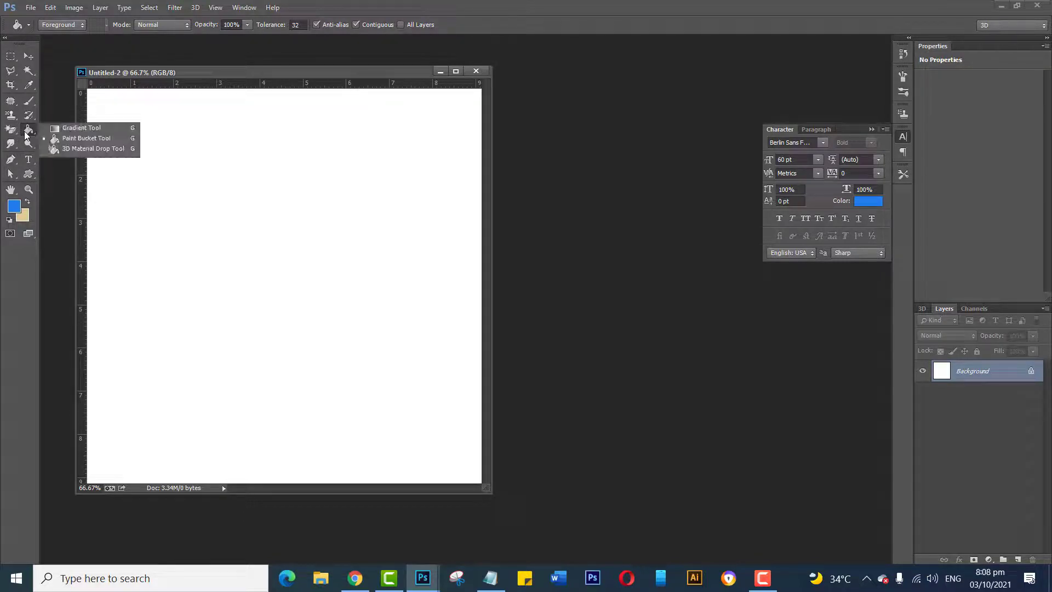
left_click(62, 139)
left_click(75, 24)
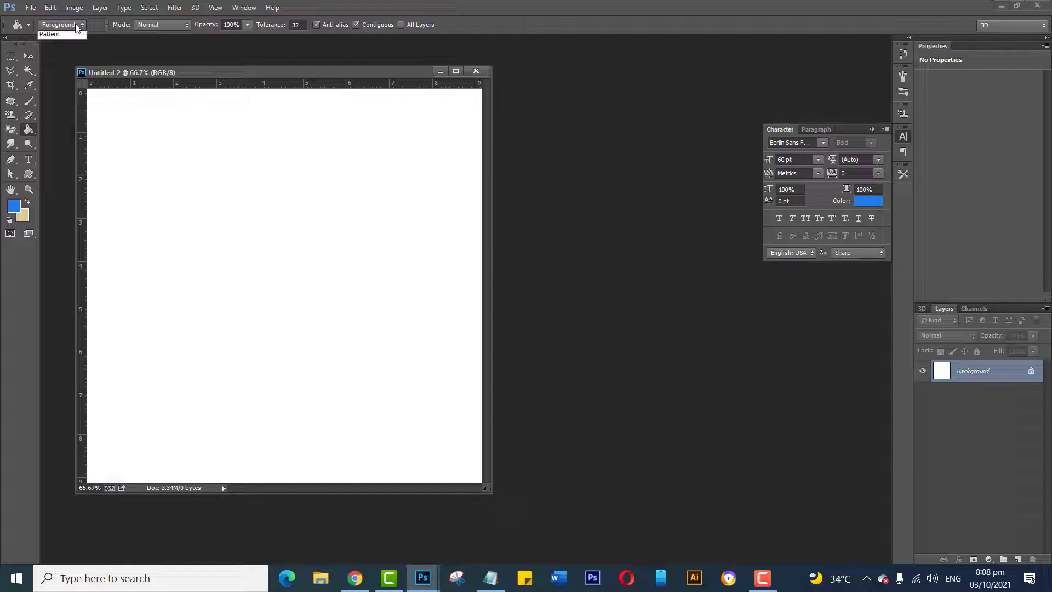
left_click(57, 50)
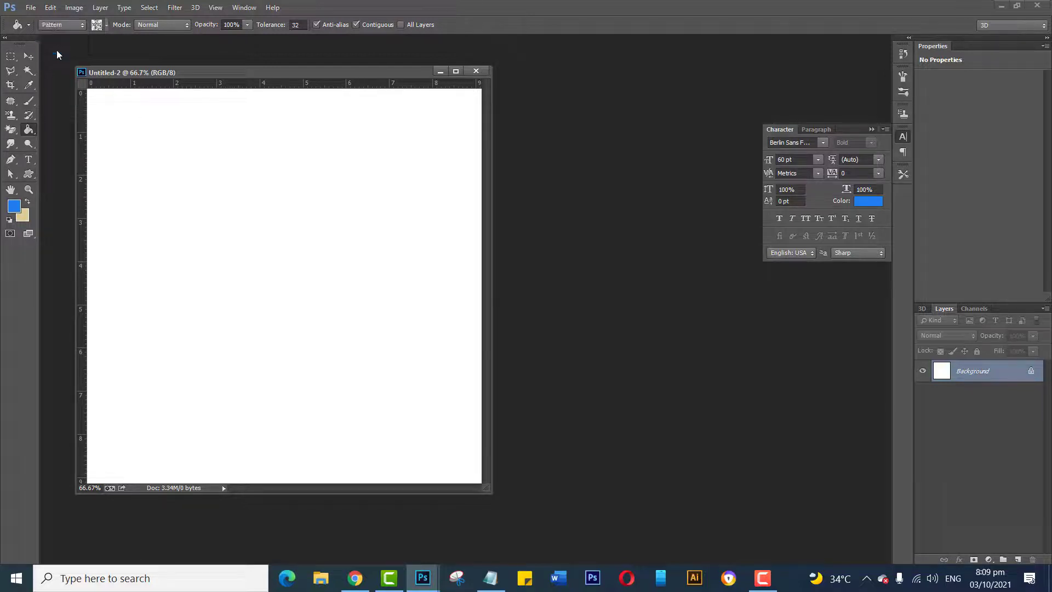
left_click(104, 25)
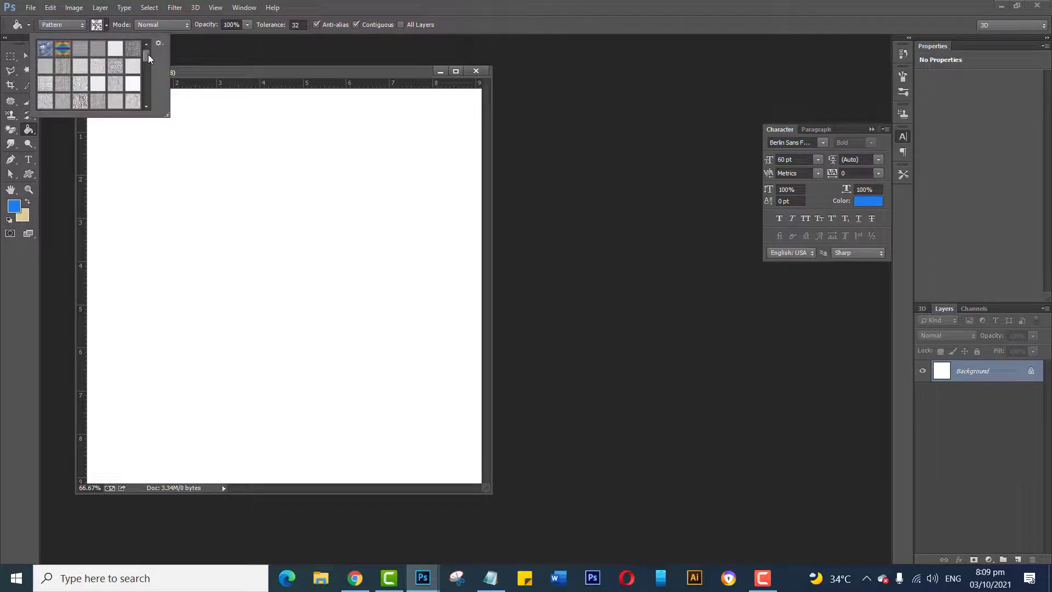
left_click_drag(147, 54, 150, 98)
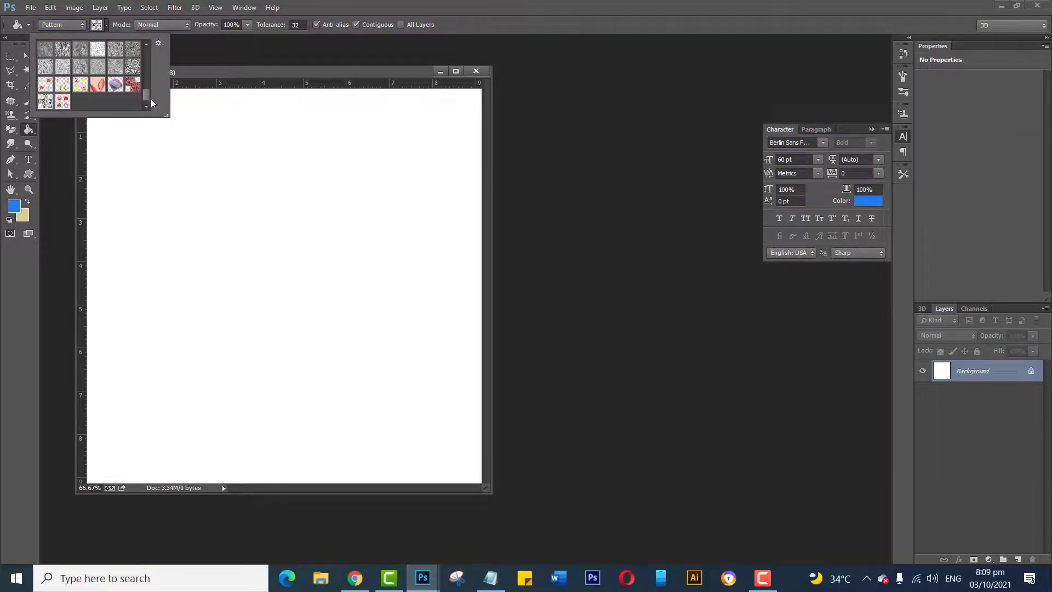
left_click(64, 102)
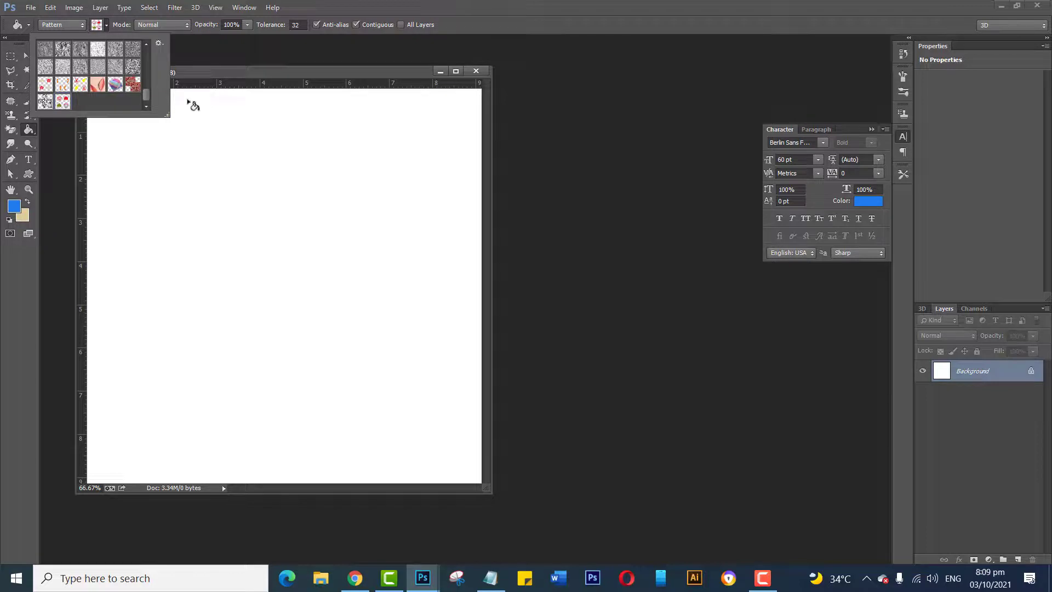
left_click(218, 70)
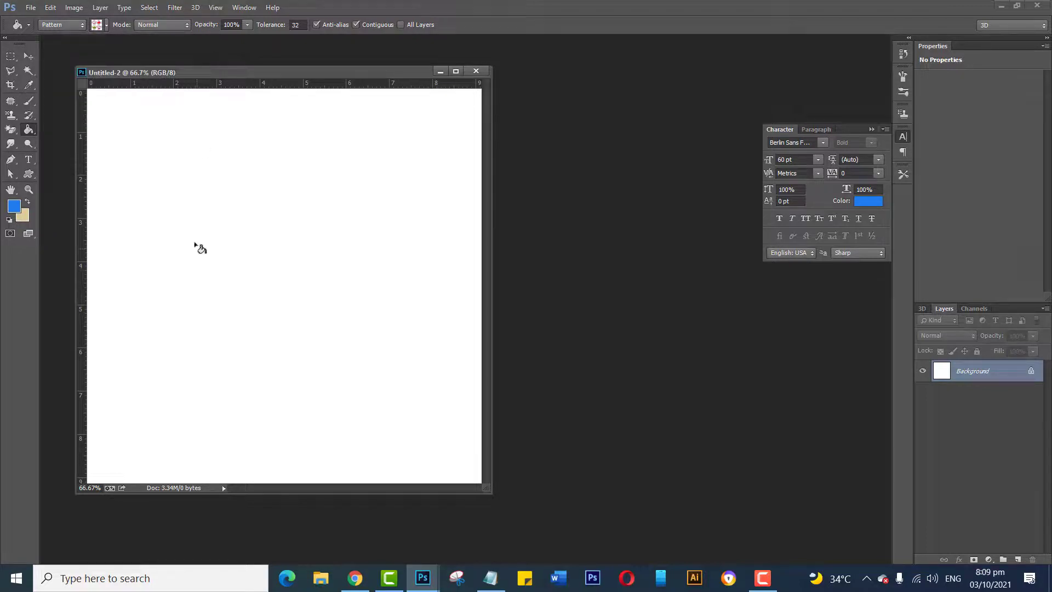
left_click(176, 221)
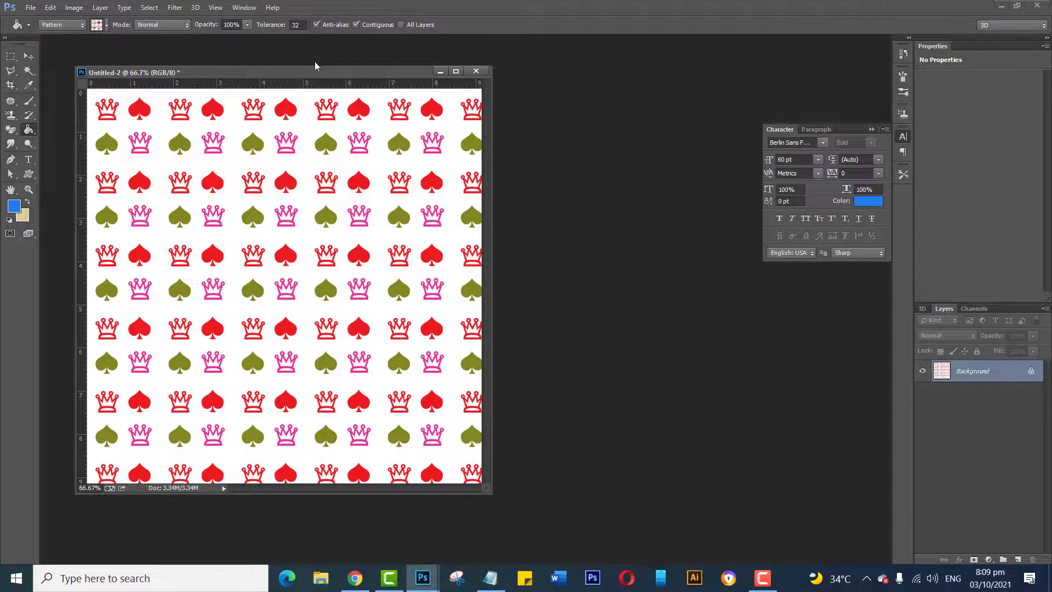
left_click_drag(317, 70, 303, 52)
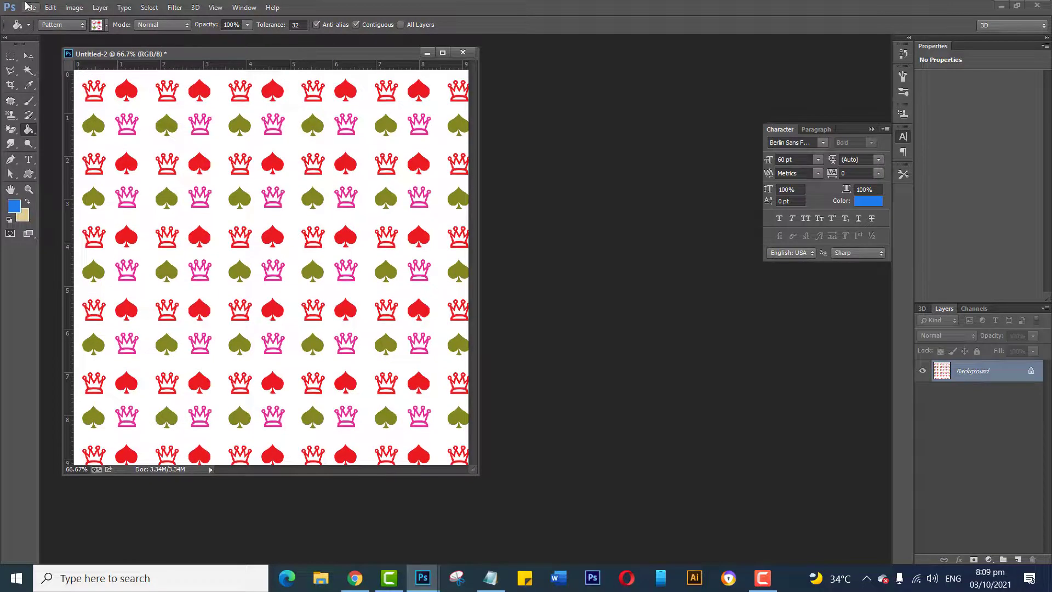
- Examine the file formats offered for saving the patterned document under a new name, and leave without saving
left_click(28, 6)
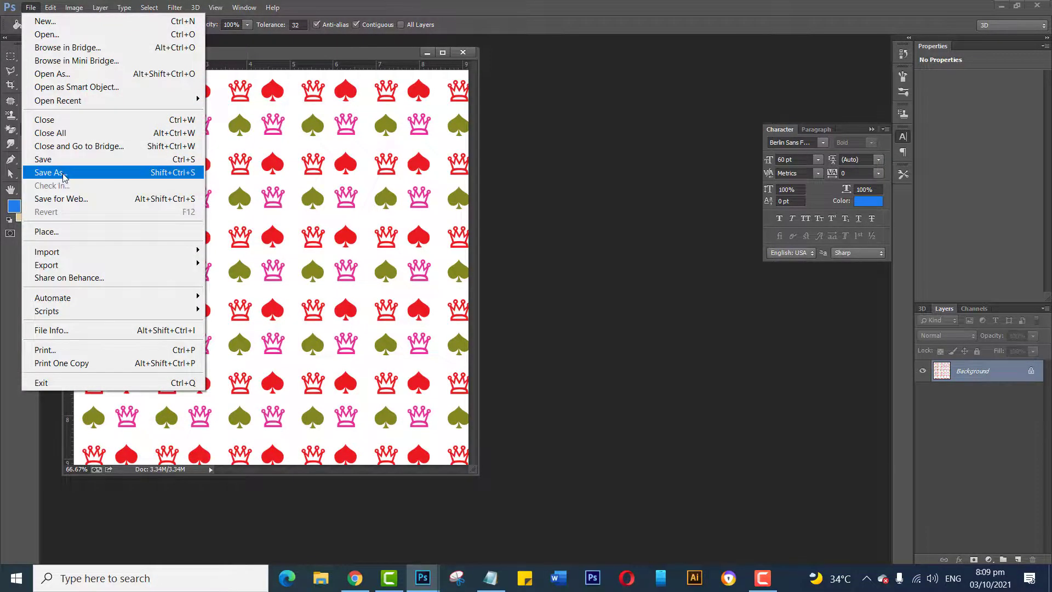
left_click(63, 174)
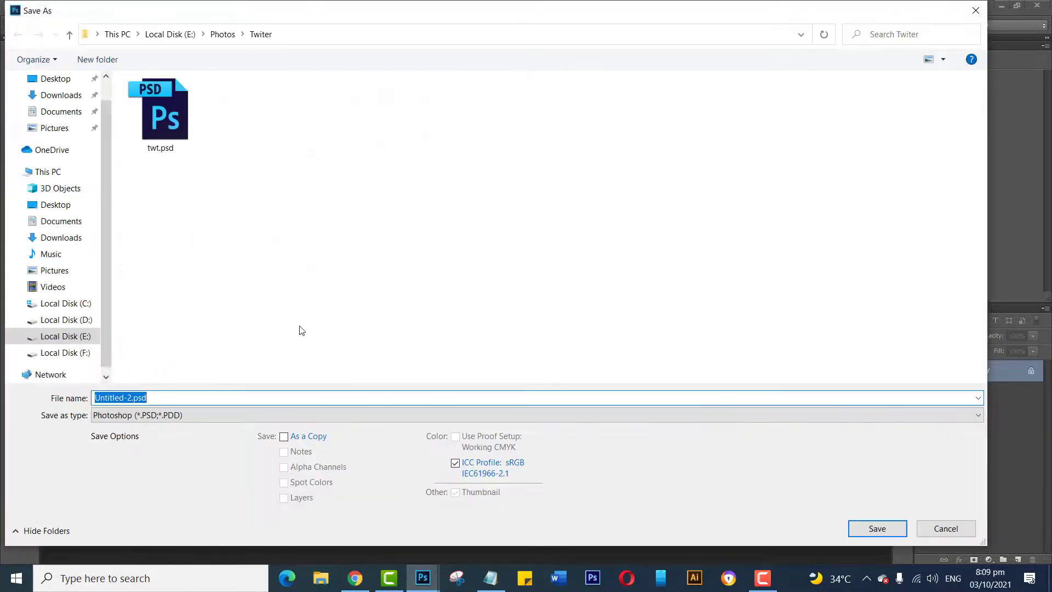
left_click(149, 417)
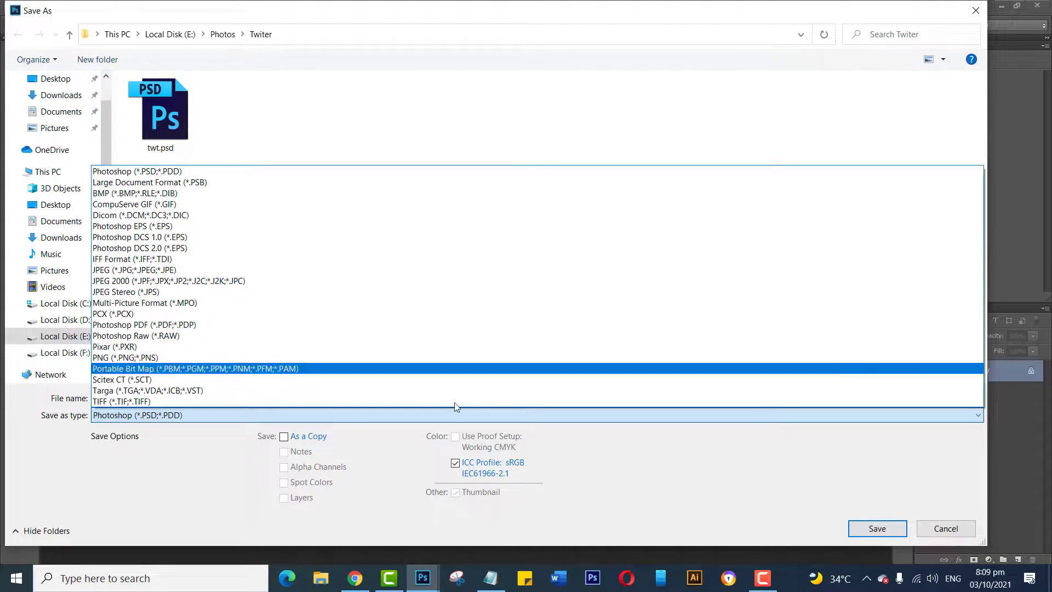
left_click(949, 530)
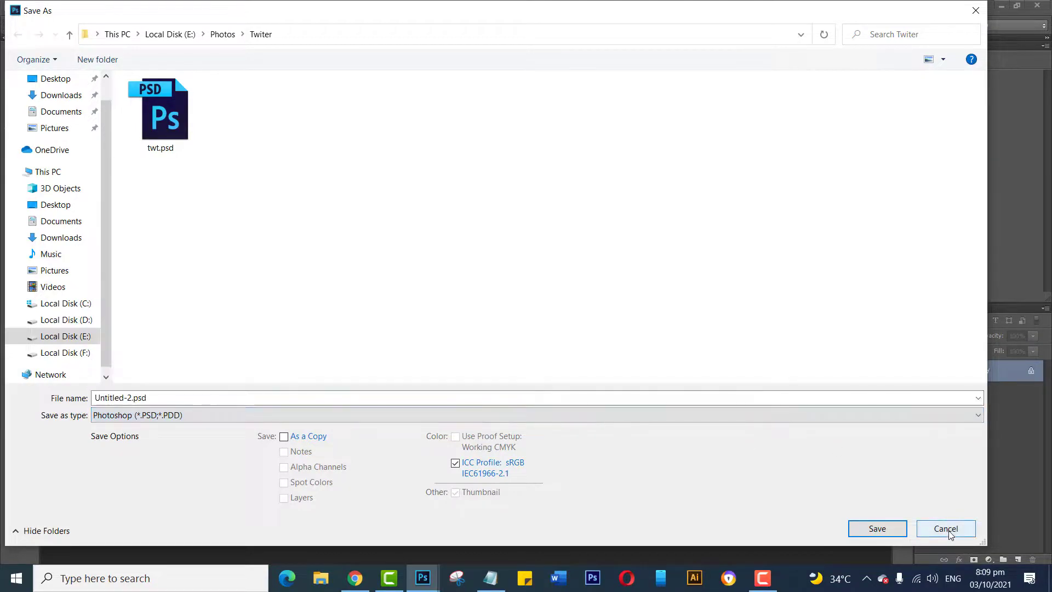
left_click(947, 529)
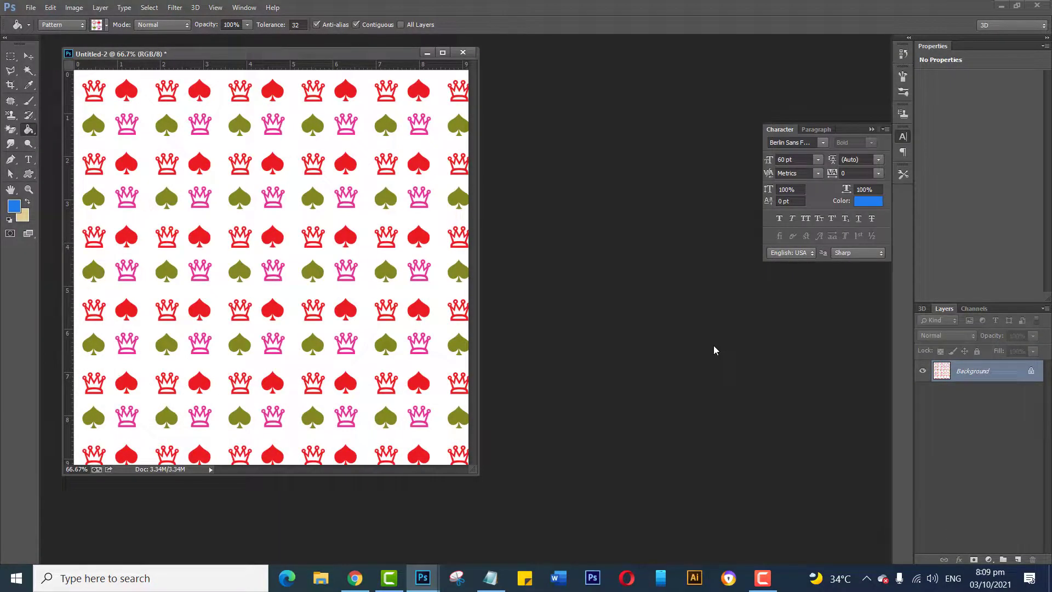